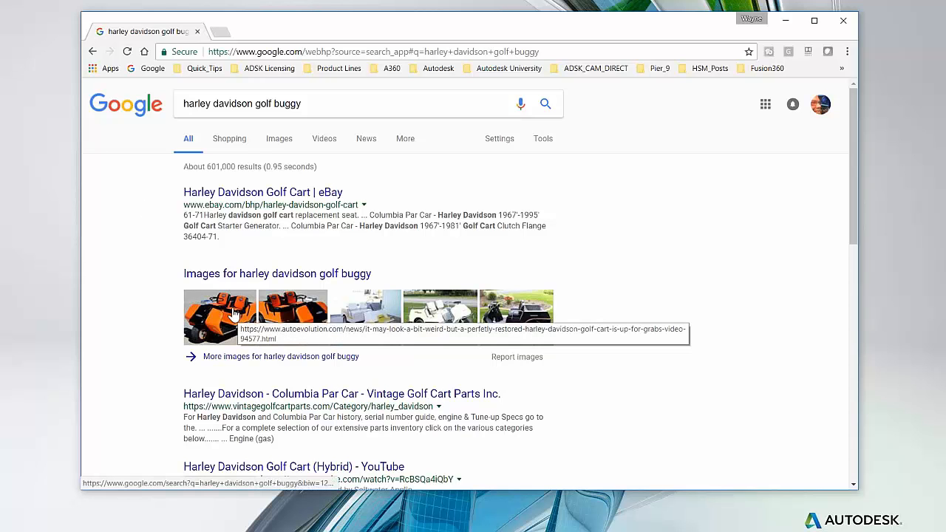
Replace the old golf buggy query in Google with 'grabcad' and run the search.
left_click(310, 104)
left_click_drag(312, 104, 183, 105)
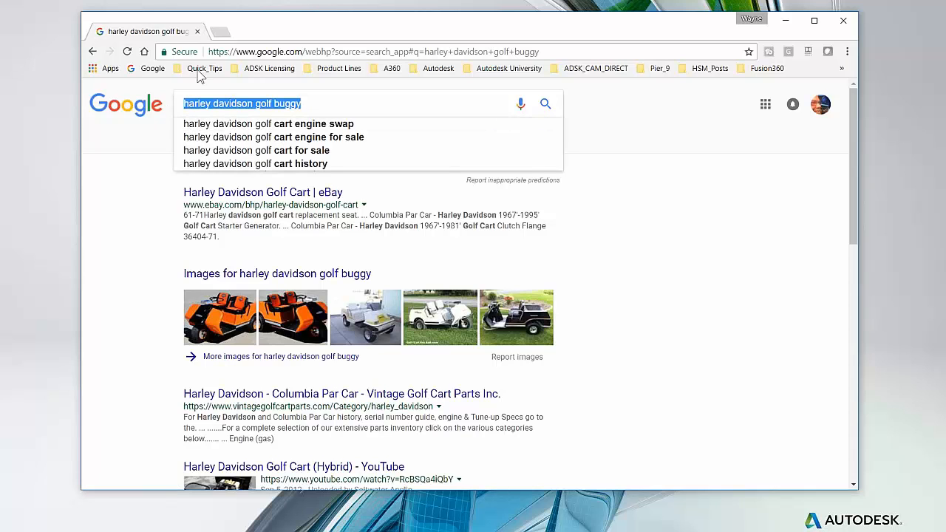
left_click_drag(275, 104, 133, 110)
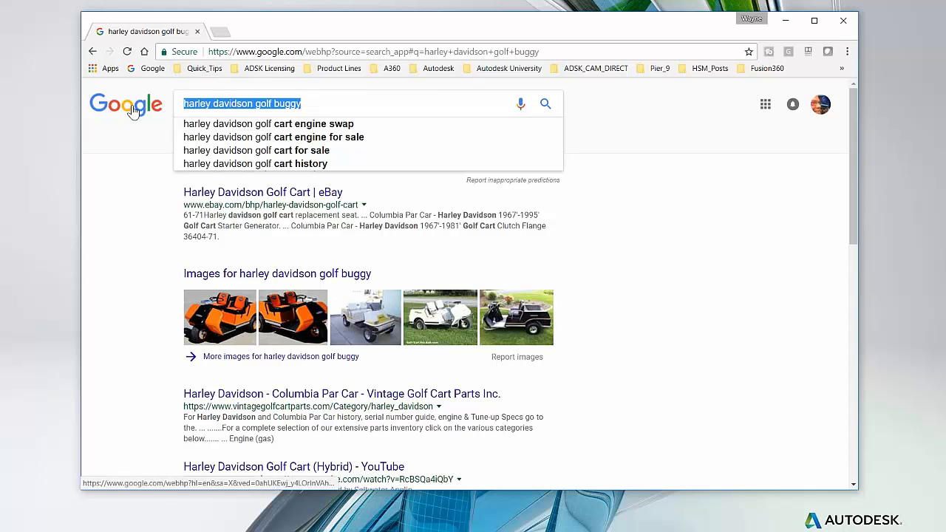
type("grabcad")
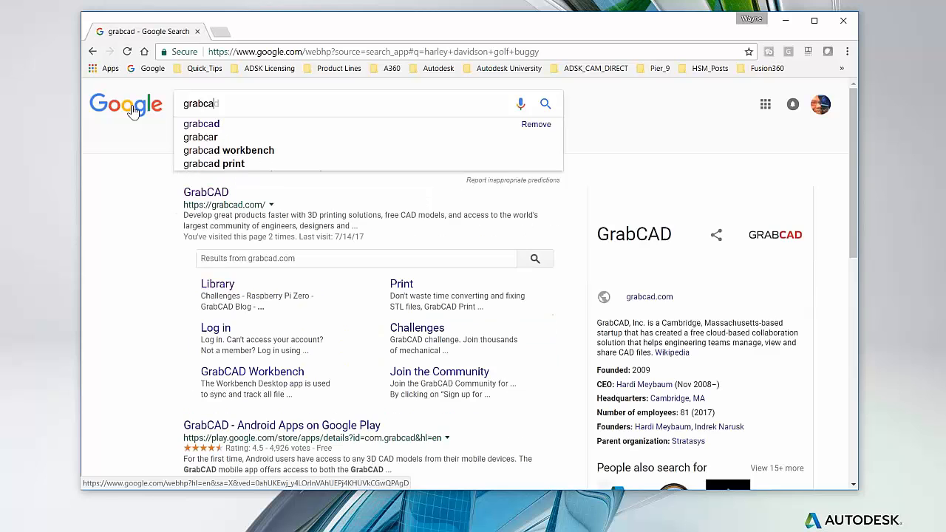
key("Return")
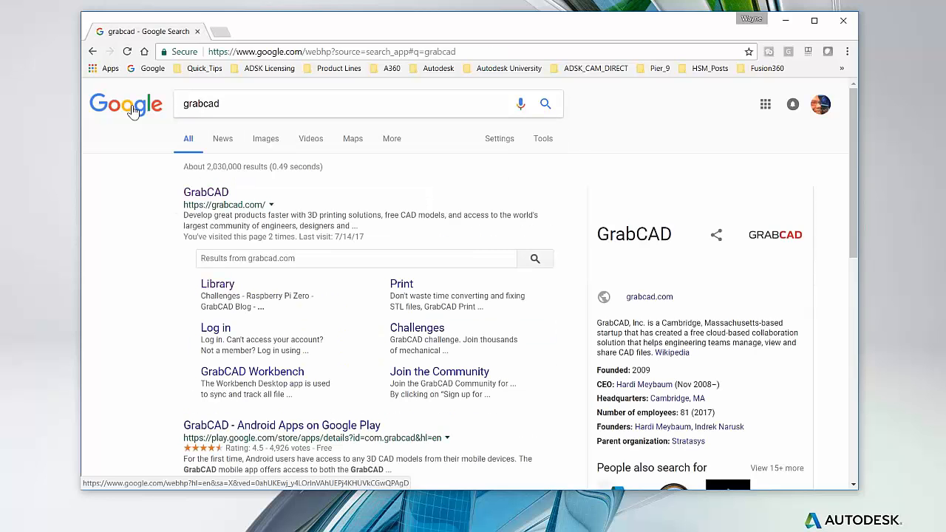
Open GrabCAD and search its library for 'harley davidson golf buggy'.
left_click(211, 194)
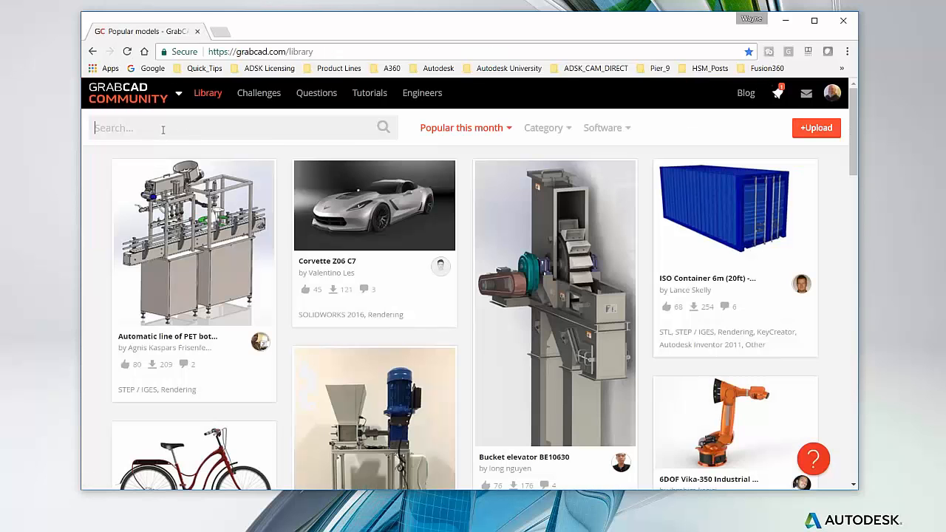
left_click(162, 130)
type("harley davidson golf buggy")
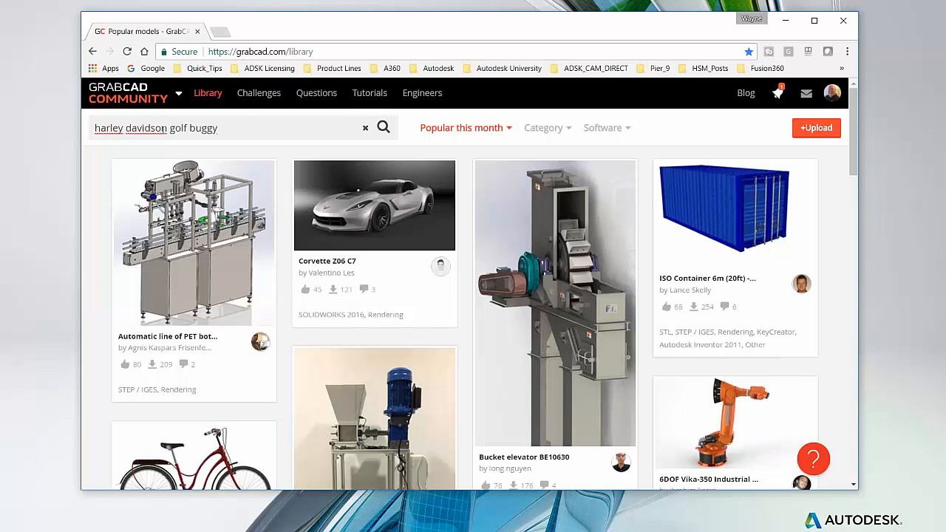
key("Return")
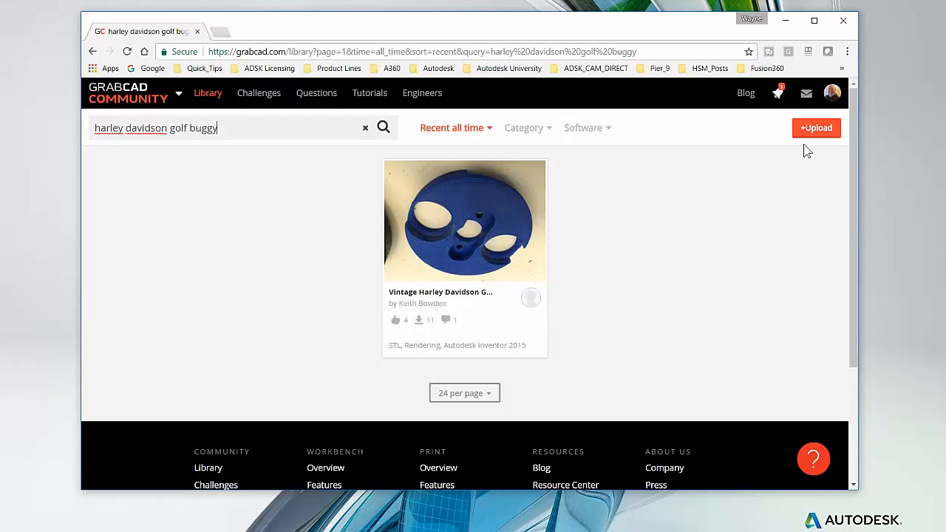
Download Inner Contact Support.stl from the Vintage Harley Davidson model and show it in its folder.
left_click(499, 243)
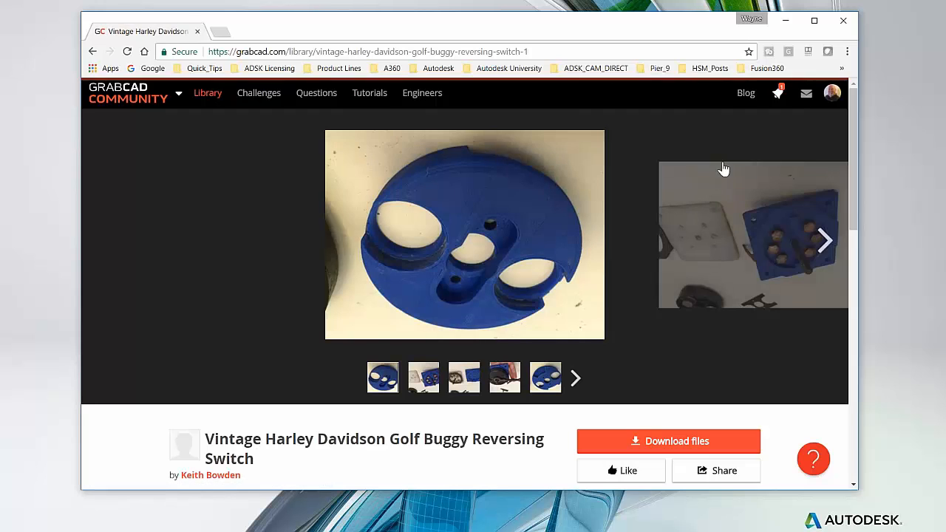
scroll(667, 421, "down", 3)
scroll(667, 421, "down", 5)
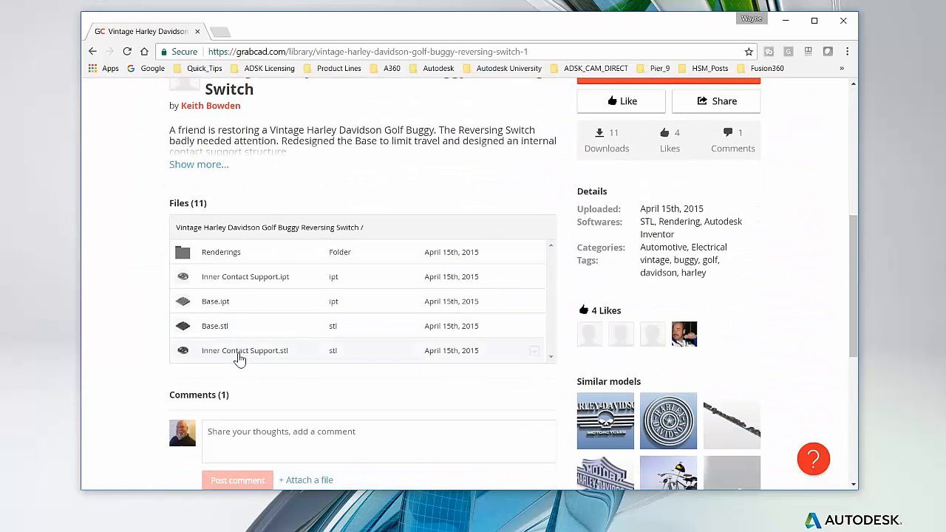
left_click(258, 353)
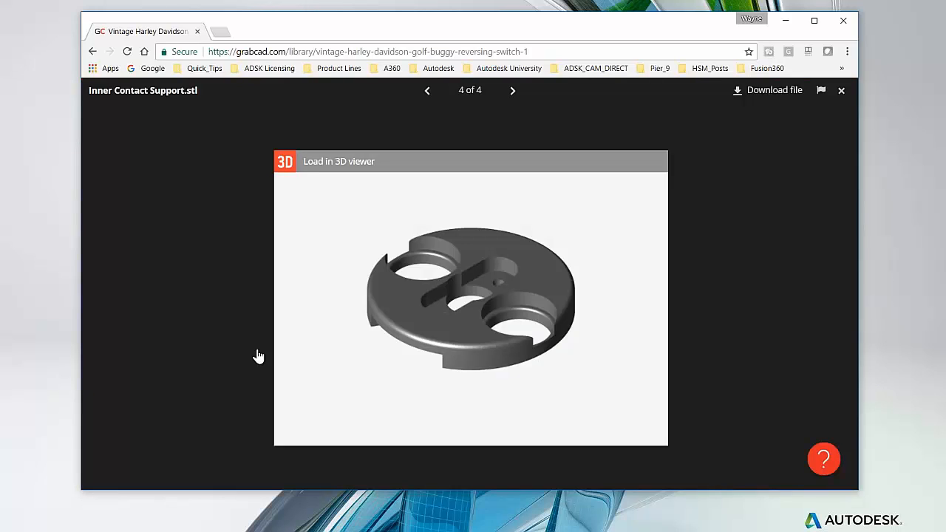
left_click(768, 90)
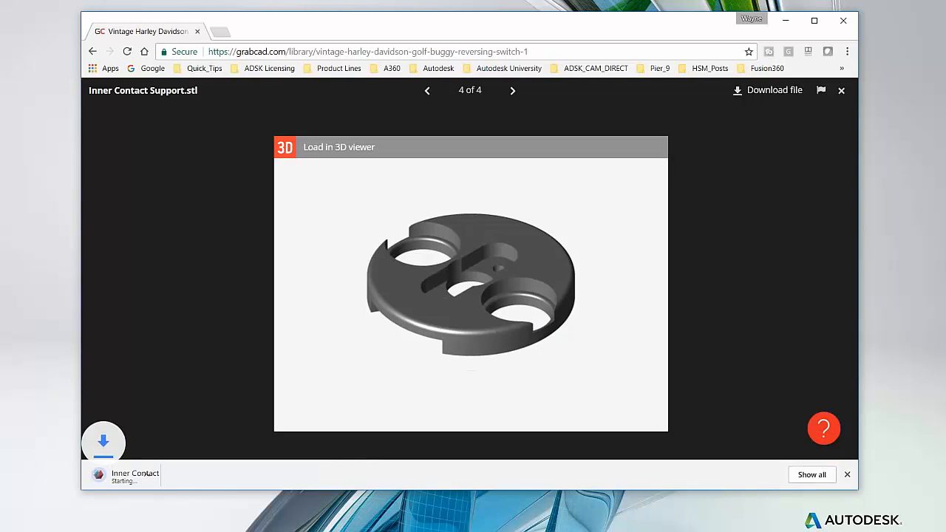
left_click(209, 478)
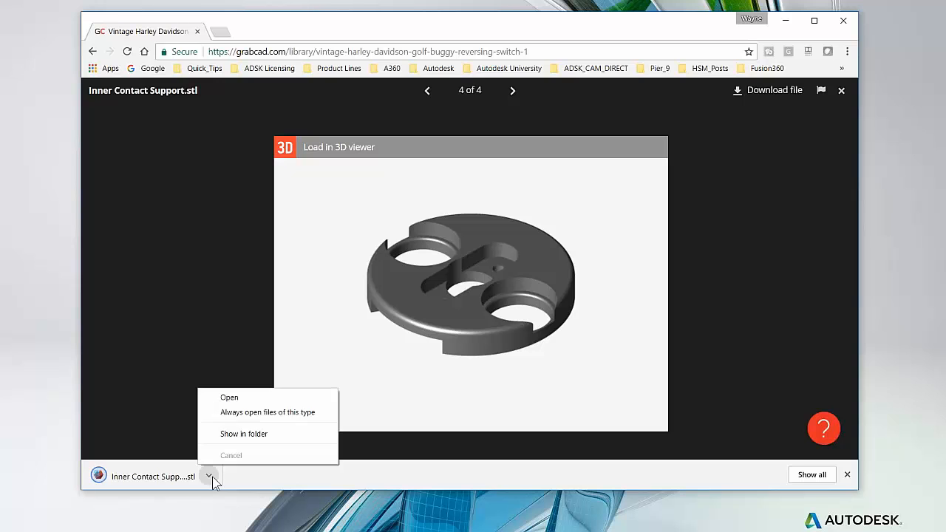
left_click(252, 434)
Compare the Downloads folder with the browser's part preview, then minimize the browser.
left_click_drag(739, 175, 871, 174)
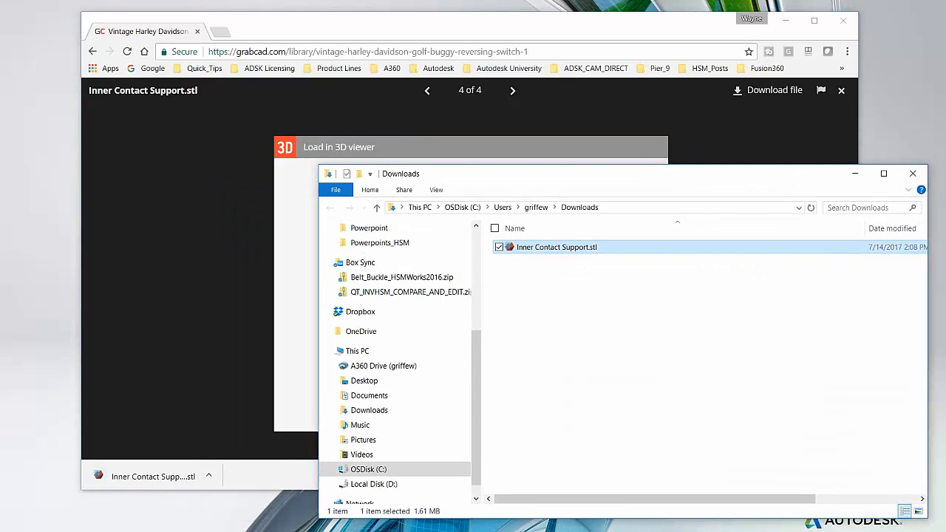
left_click(507, 145)
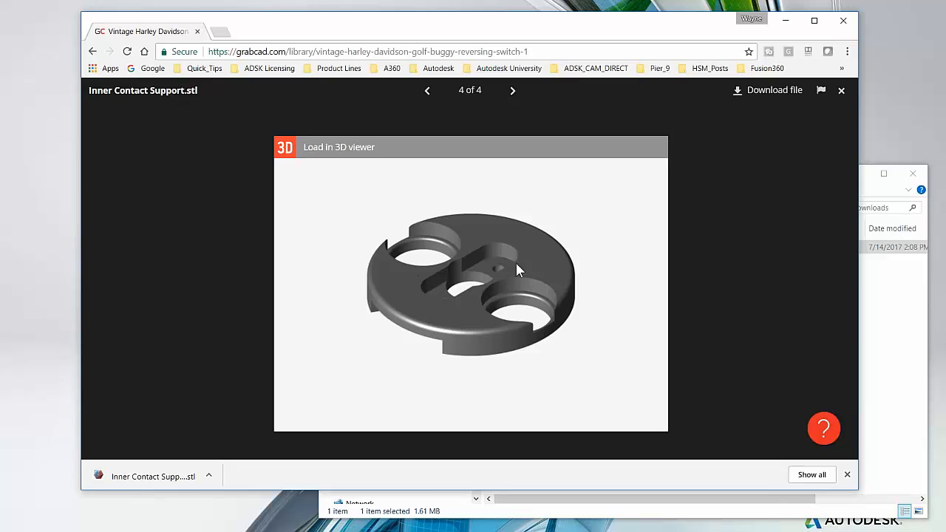
left_click(904, 367)
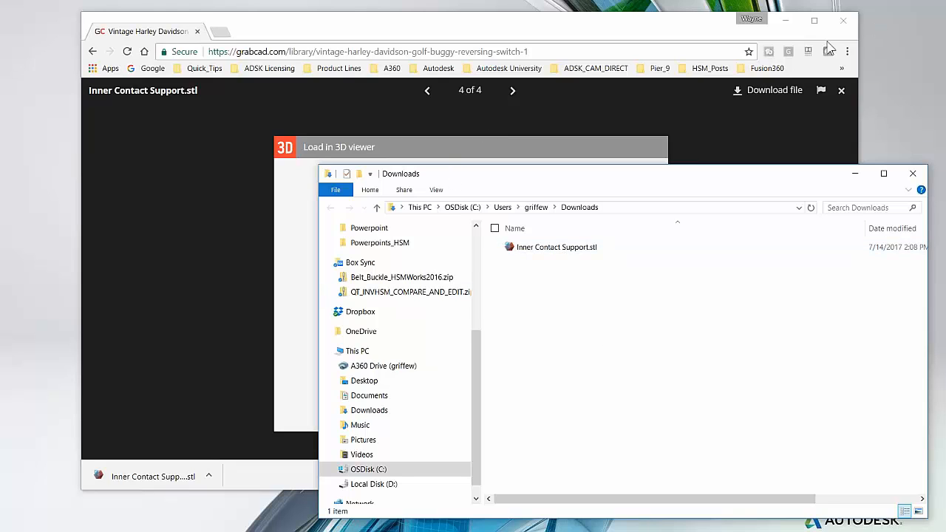
left_click(793, 25)
Minimize the Downloads window and clear the design-tree selection in the empty Untitled design.
left_click(855, 175)
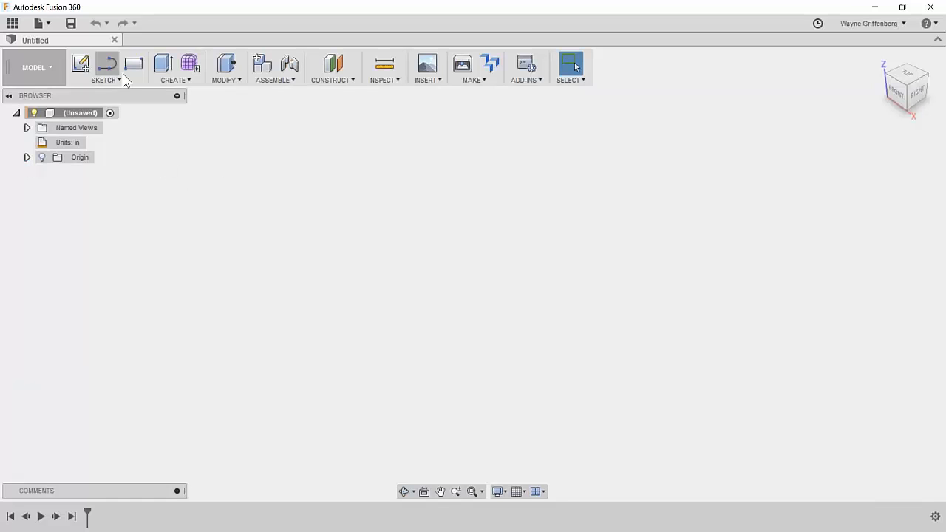
left_click(47, 159)
left_click(53, 189)
Insert Inner Contact Support.stl from the Downloads folder as a mesh.
left_click(432, 79)
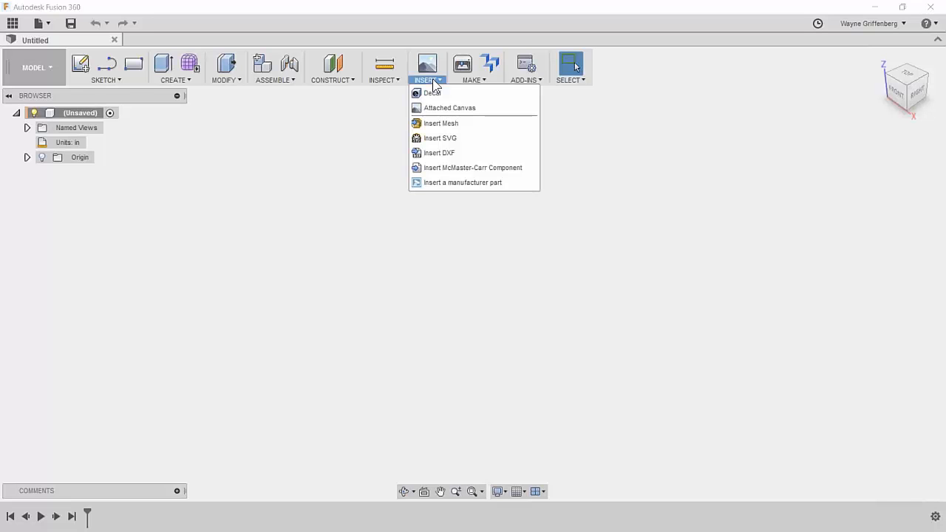
left_click(467, 126)
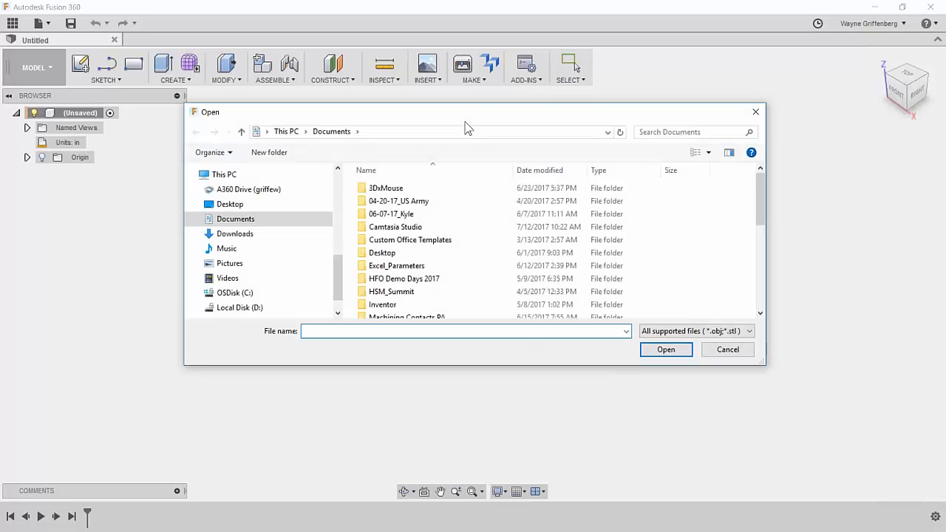
left_click_drag(460, 115, 473, 145)
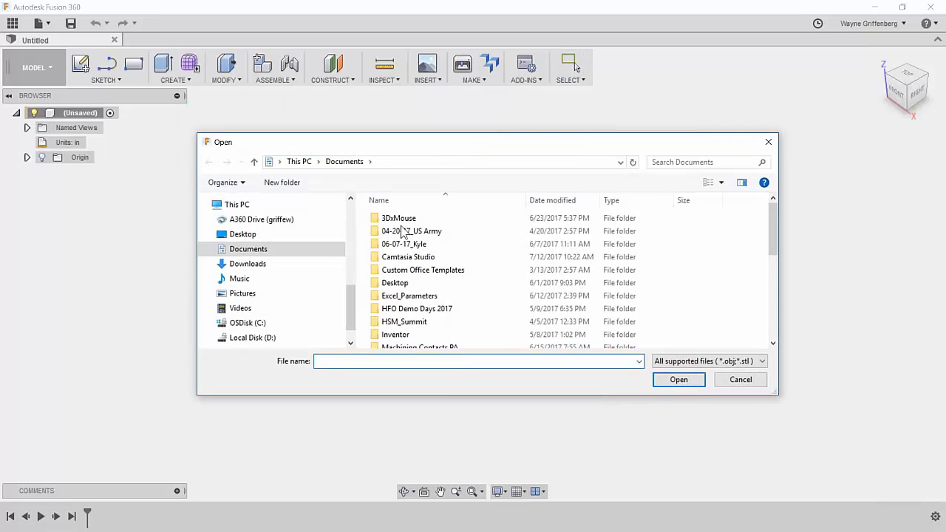
left_click(246, 264)
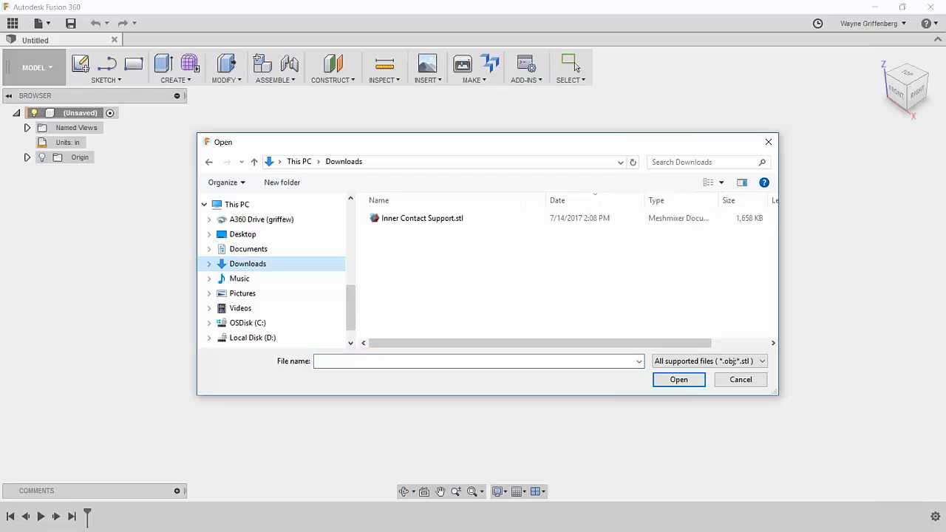
left_click(453, 222)
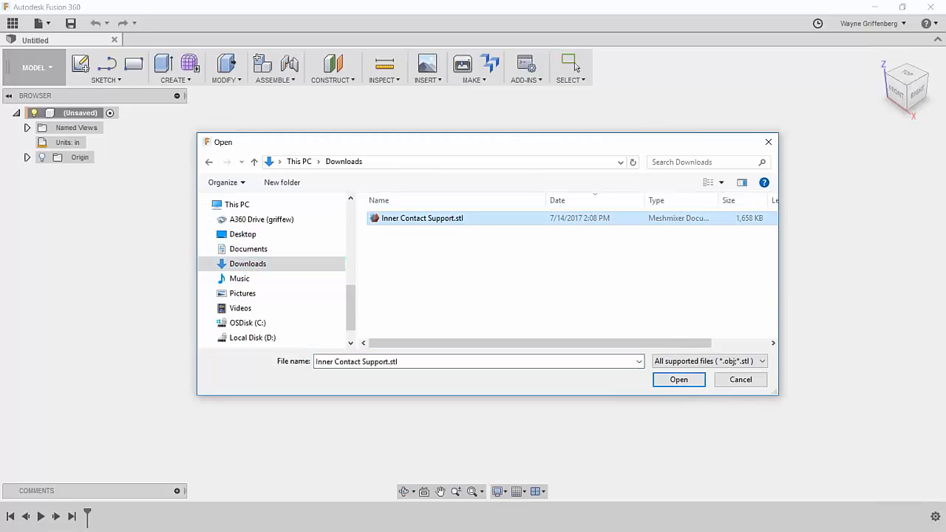
left_click(676, 378)
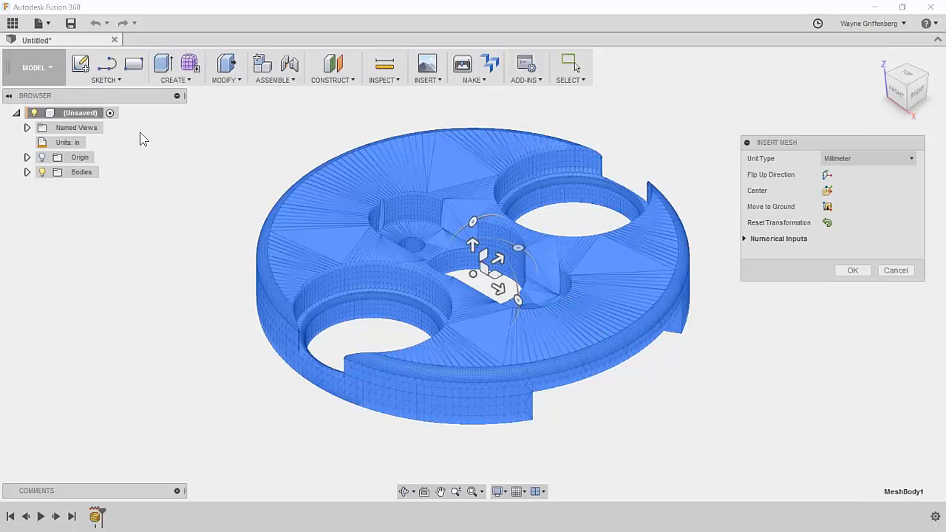
Test moving and rotating the mesh with the gizmo, then reset its transformation.
scroll(490, 271, "down", 3)
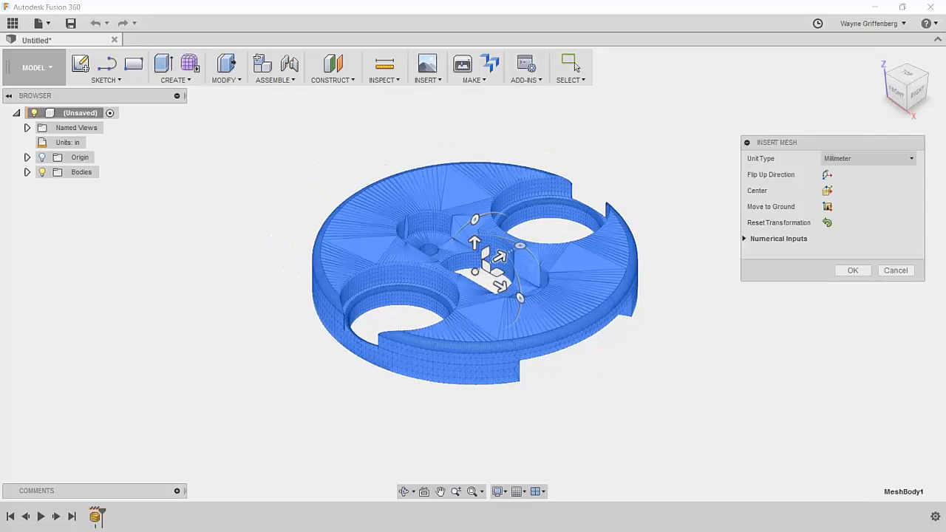
scroll(476, 274, "up", 2)
left_click_drag(475, 272, 444, 253)
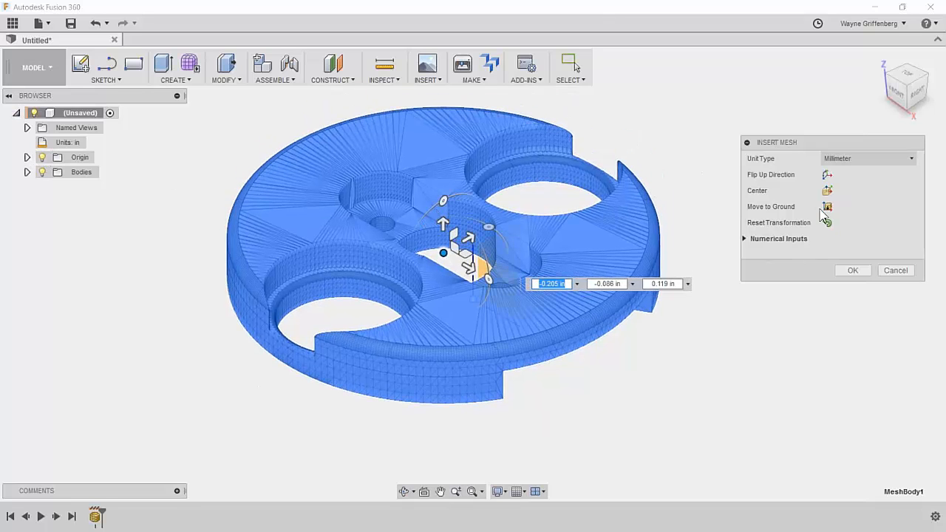
mouse_move(443, 200)
left_mouse_down()
mouse_move(413, 236)
mouse_move(467, 192)
mouse_move(415, 228)
mouse_move(431, 209)
left_mouse_up()
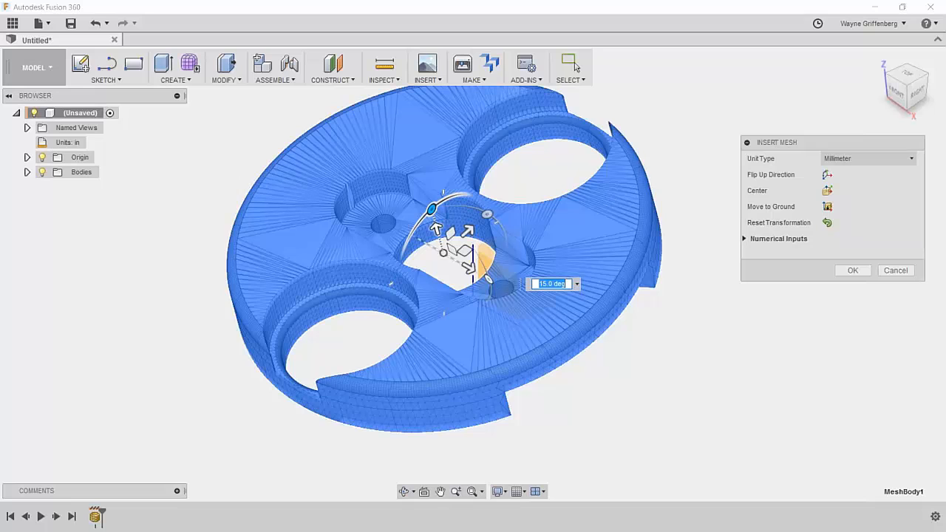
left_click(826, 225)
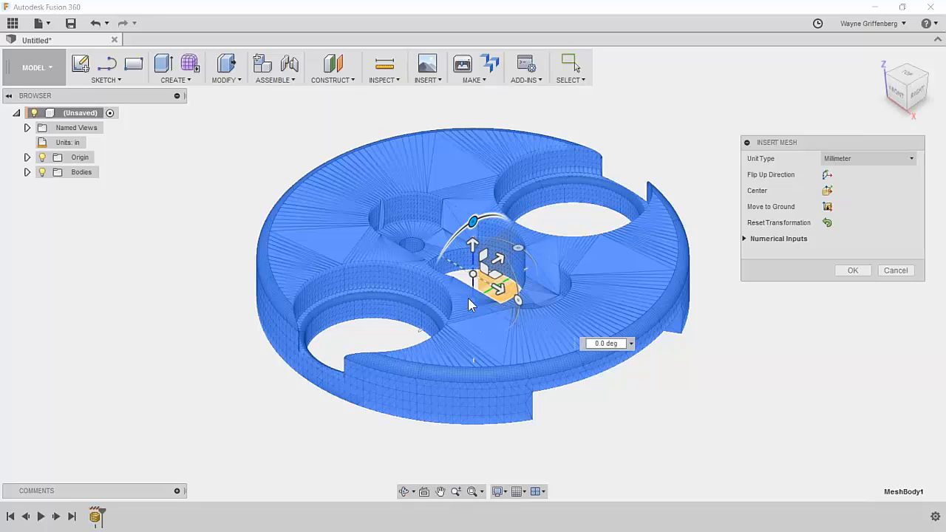
Confirm the mesh insertion and orbit around the disc to inspect its holes.
left_click(847, 270)
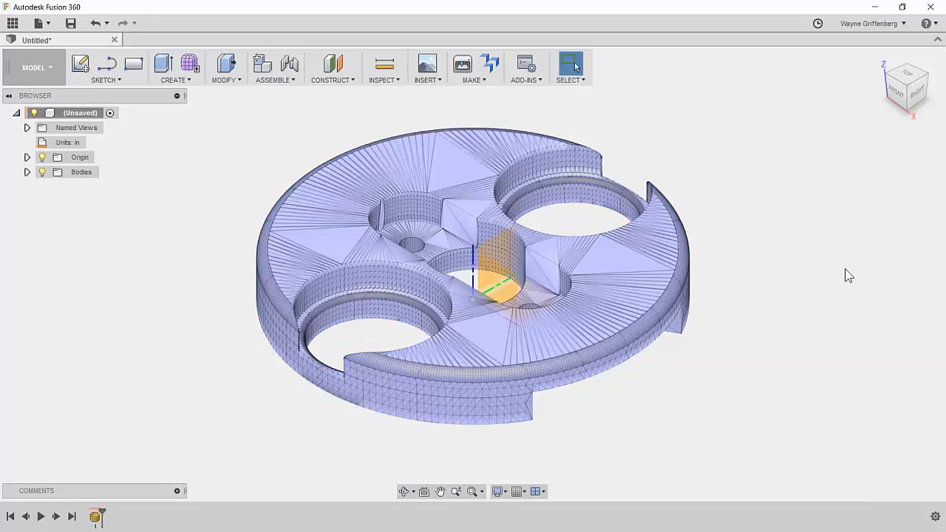
middle_click_drag(754, 211, 662, 286, "shift")
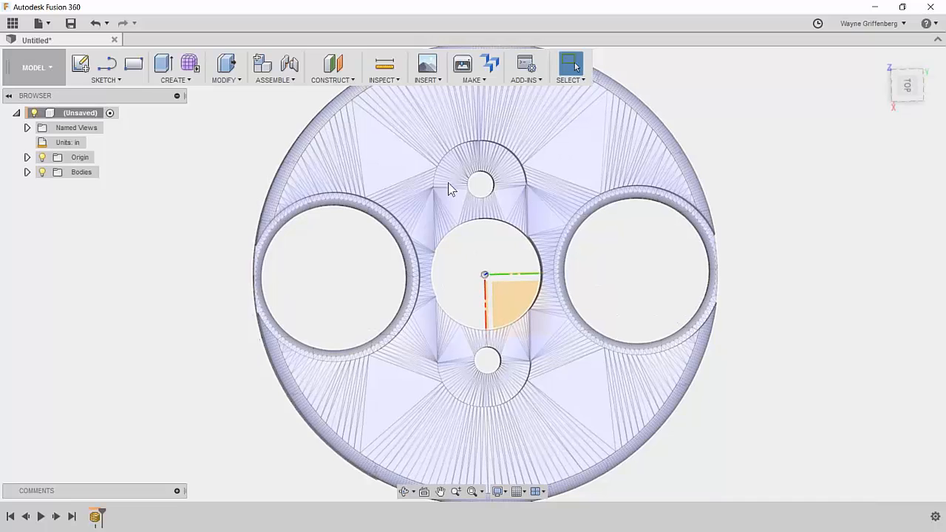
scroll(466, 199, "up", 6)
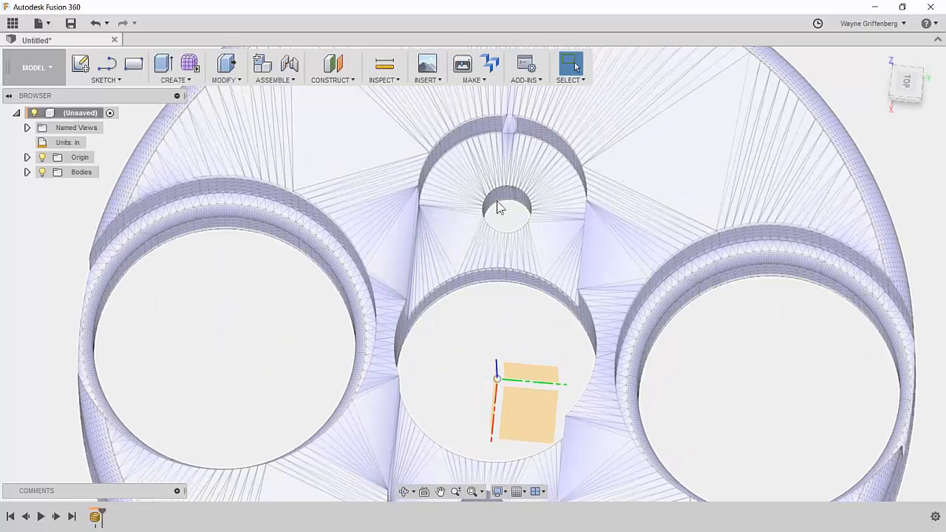
mouse_move(485, 185)
middle_mouse_down("shift")
mouse_move(539, 139)
mouse_move(499, 182)
mouse_move(544, 172)
mouse_move(498, 200)
mouse_move(459, 145)
middle_mouse_up("shift")
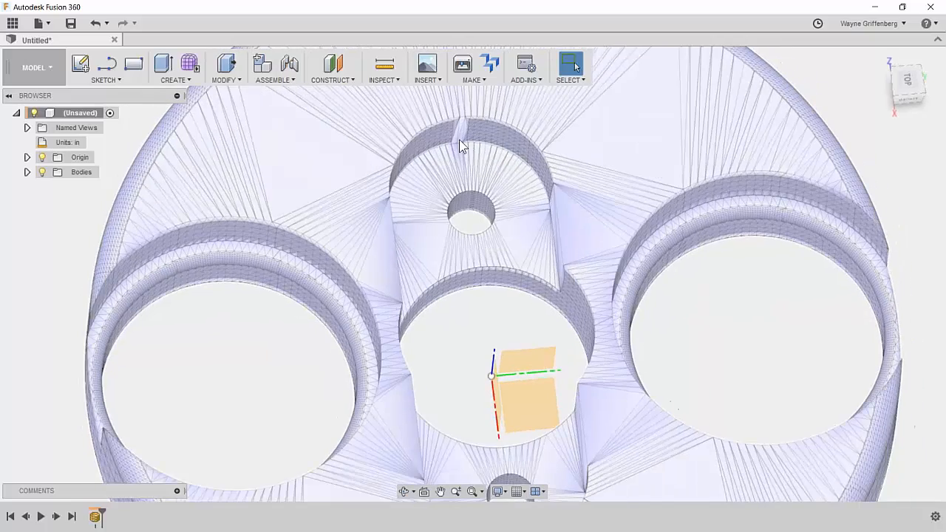
scroll(684, 311, "down", 3)
middle_click_drag(684, 310, 728, 309, "shift")
Frame the whole disc and expand Bodies to show MeshBody1.
scroll(662, 324, "up", 2)
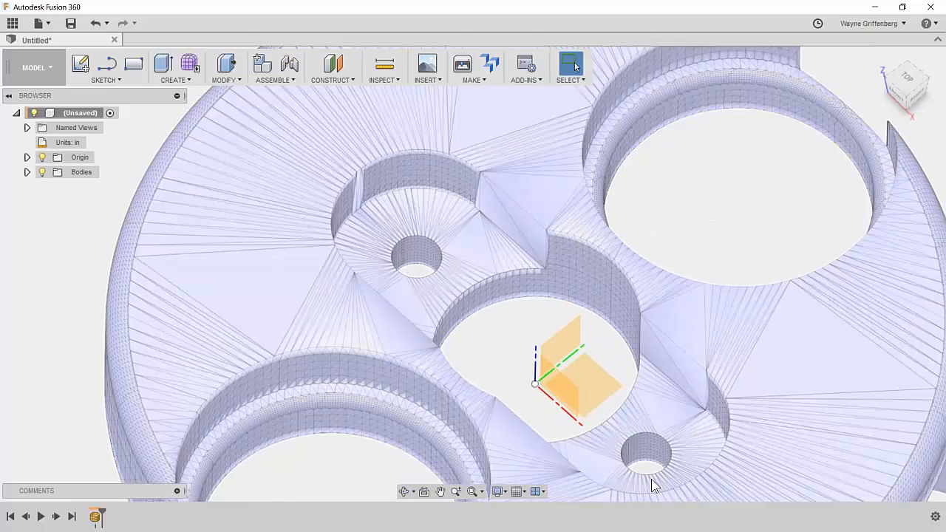
scroll(625, 438, "down", 3)
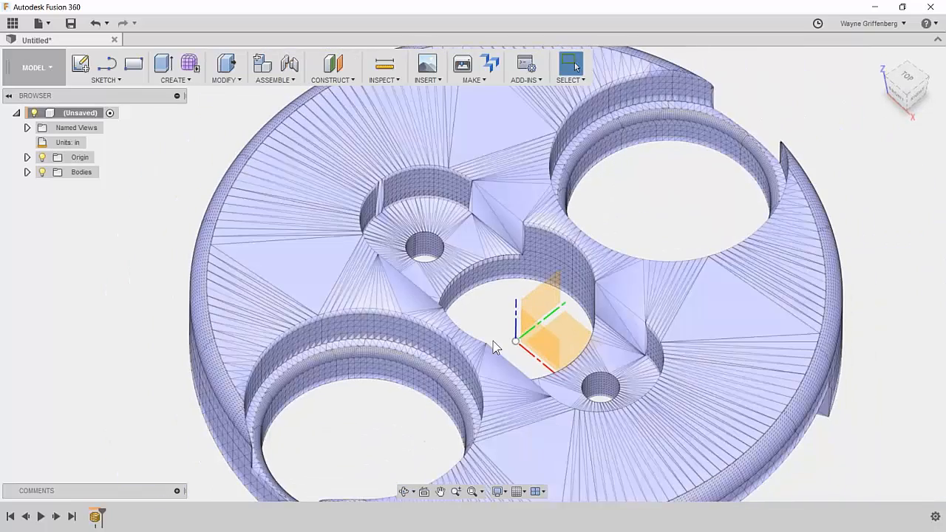
scroll(605, 393, "down", 3)
middle_click_drag(606, 393, 607, 379, "shift")
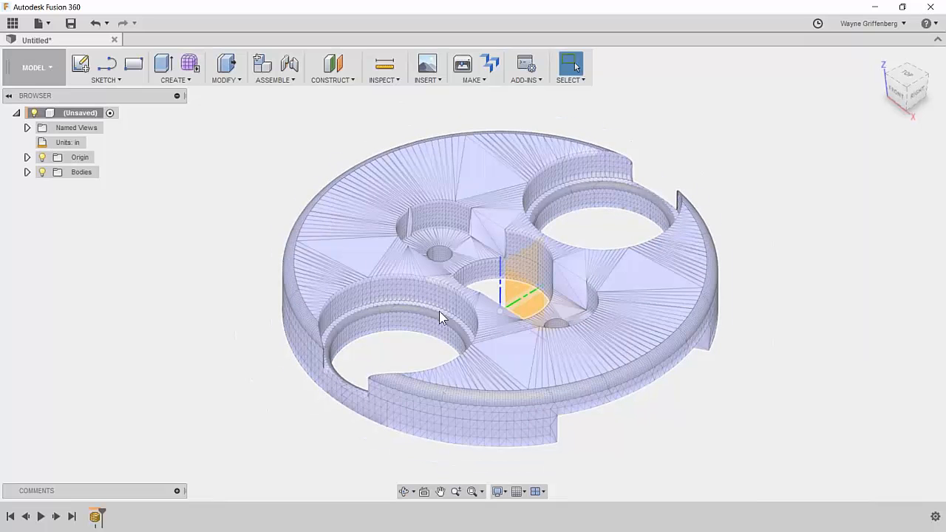
left_click(28, 172)
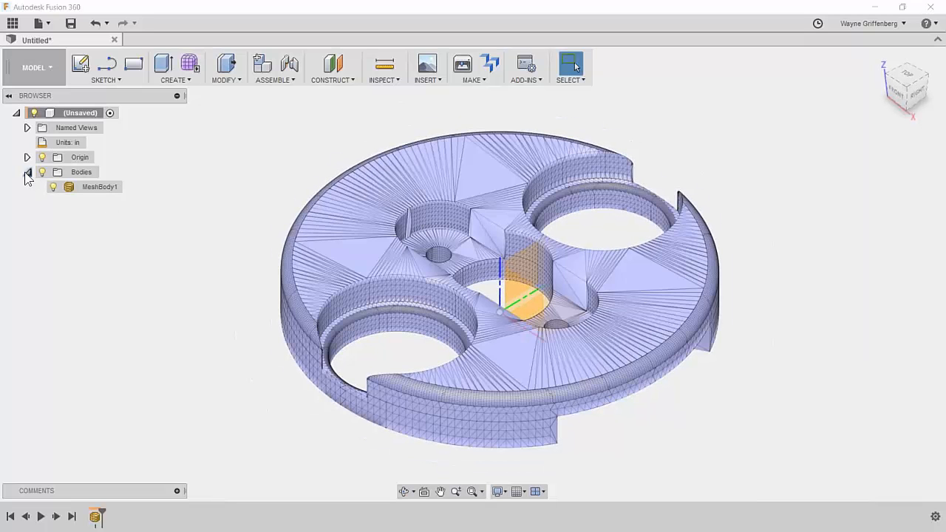
left_click(97, 188)
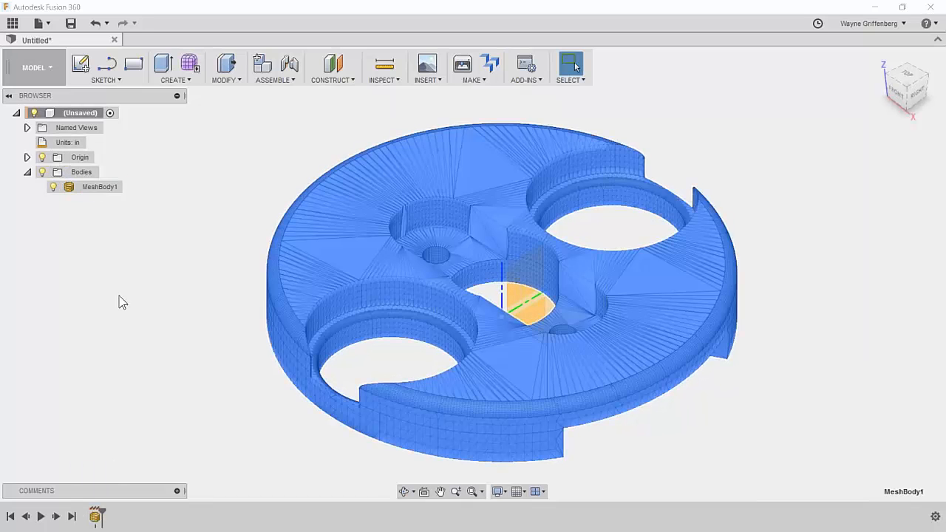
right_click(97, 189)
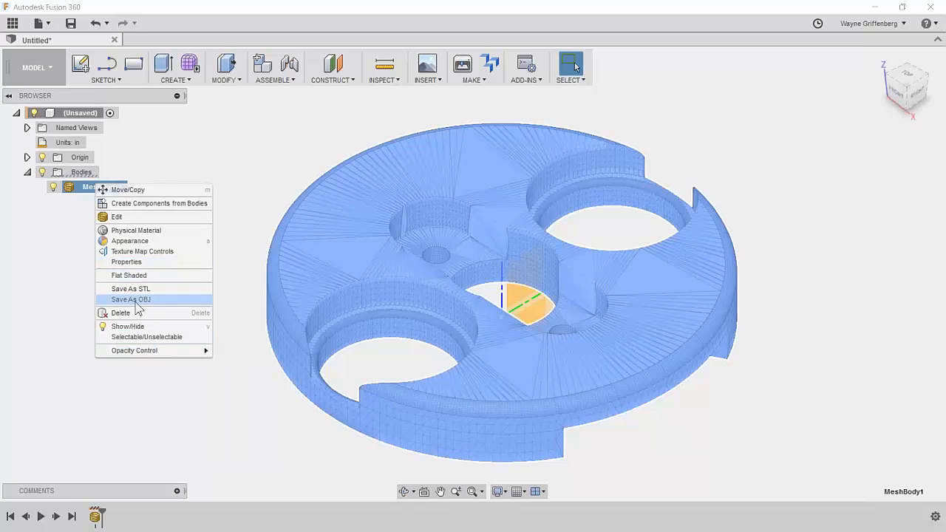
left_click(135, 261)
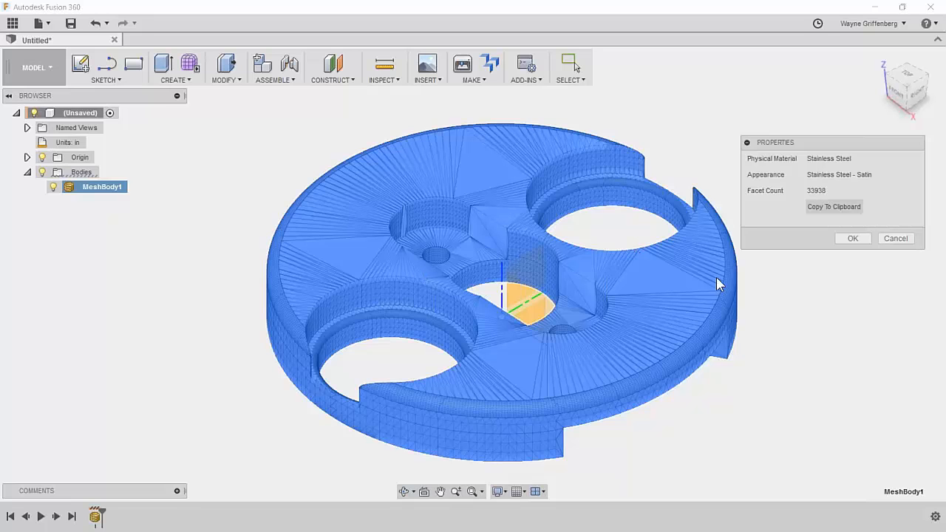
left_click(853, 238)
left_click(220, 225)
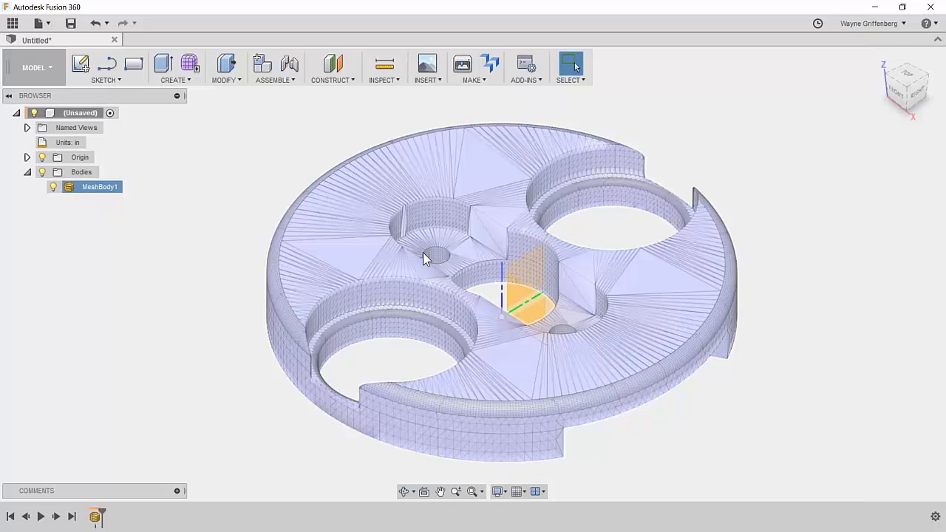
Edit MeshBody1 as a mesh and browse the Create and Modify mesh menus.
right_click(98, 189)
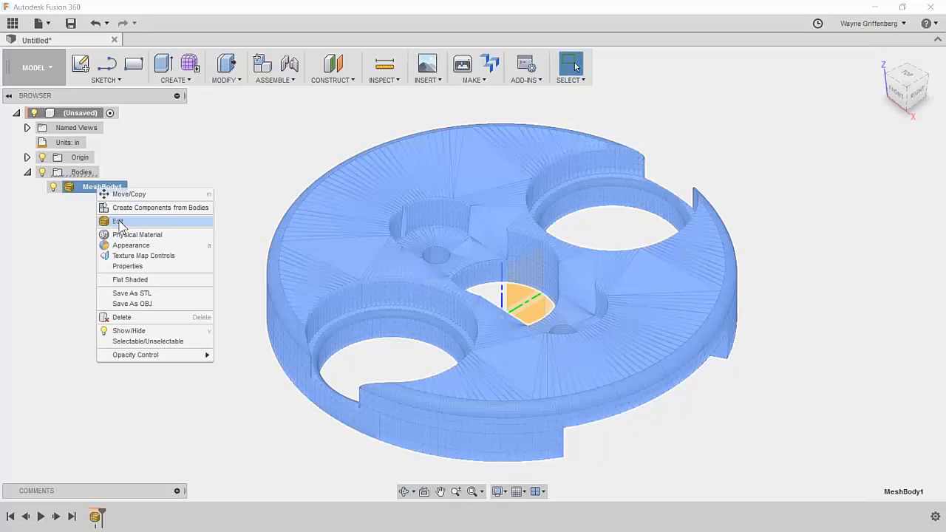
left_click(120, 221)
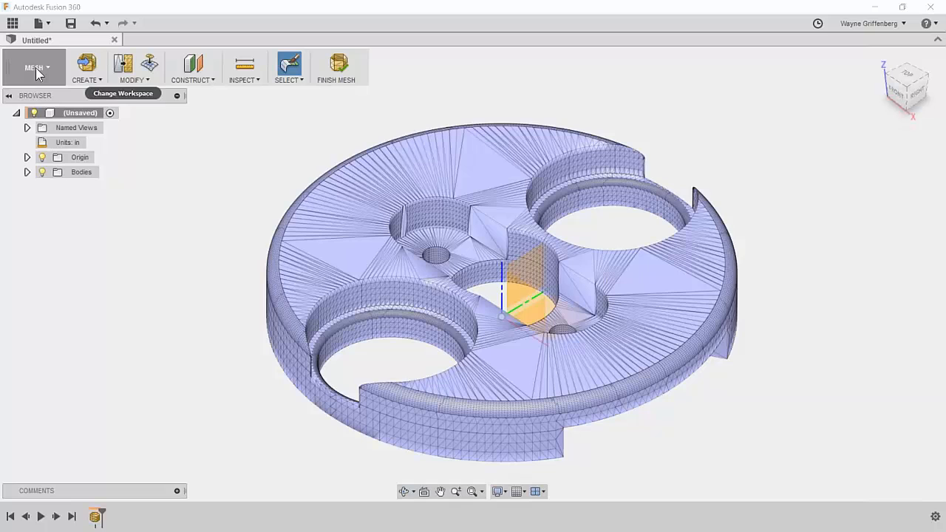
left_click(83, 80)
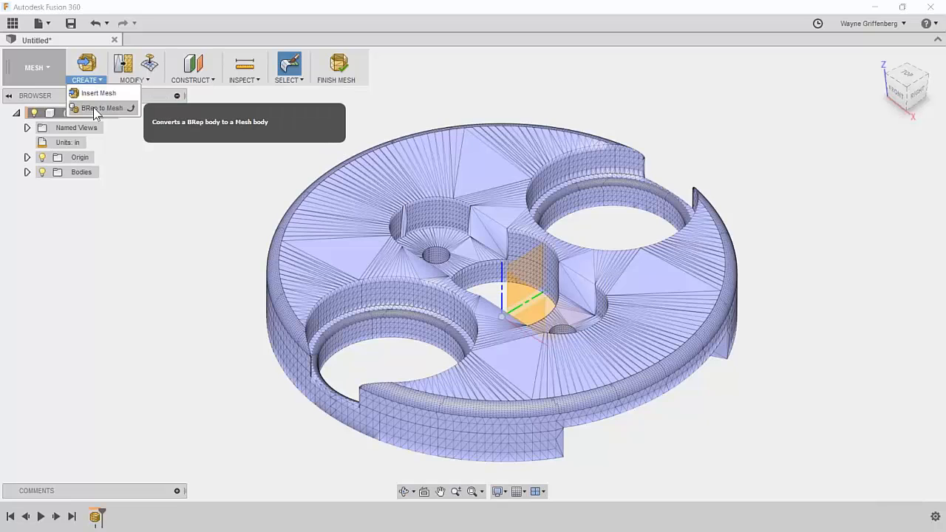
left_click(140, 81)
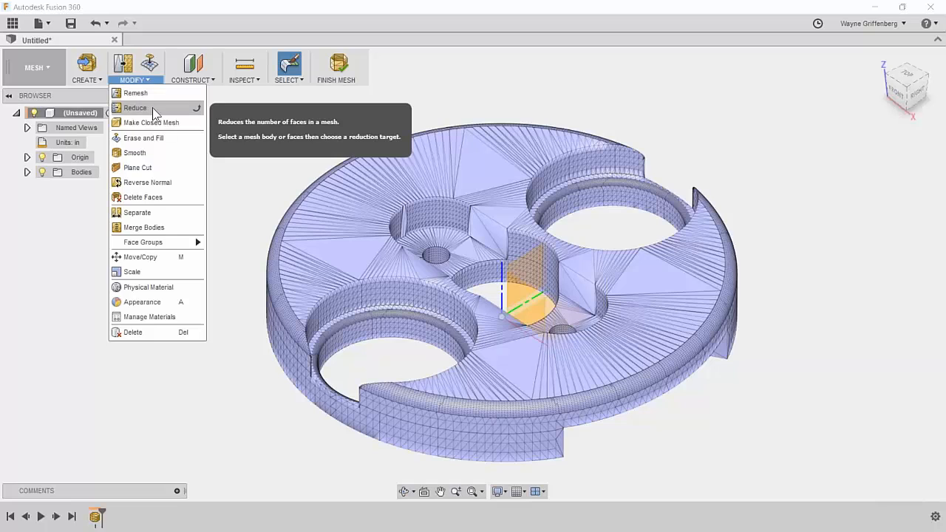
left_click(148, 107)
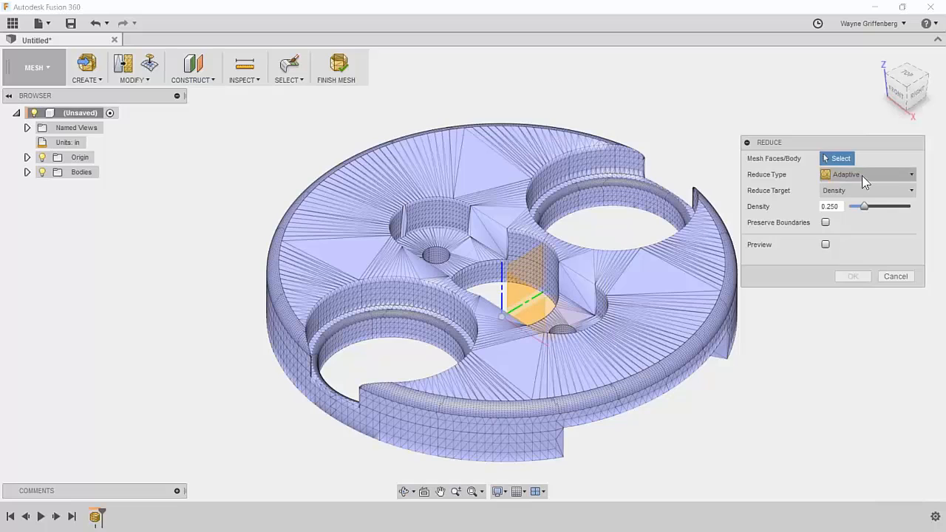
left_click(475, 176)
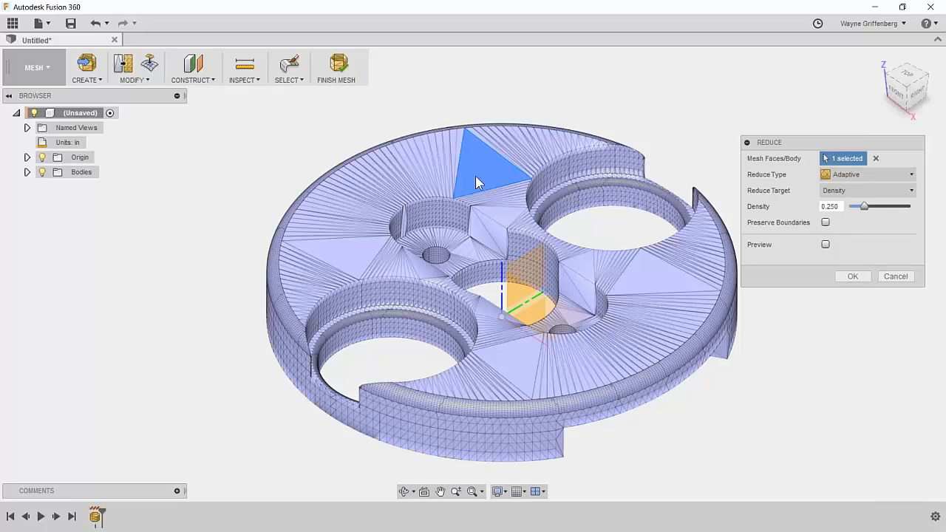
left_click(875, 158)
left_click(27, 172)
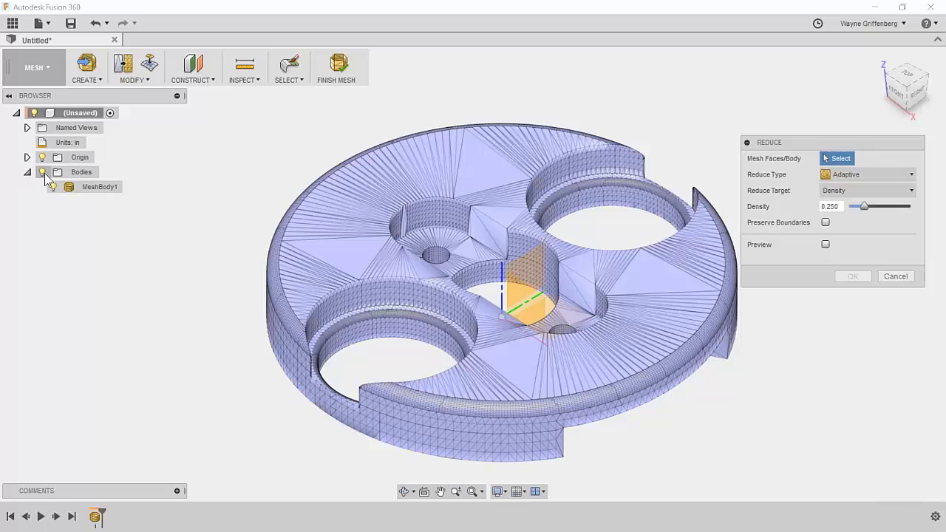
left_click(87, 186)
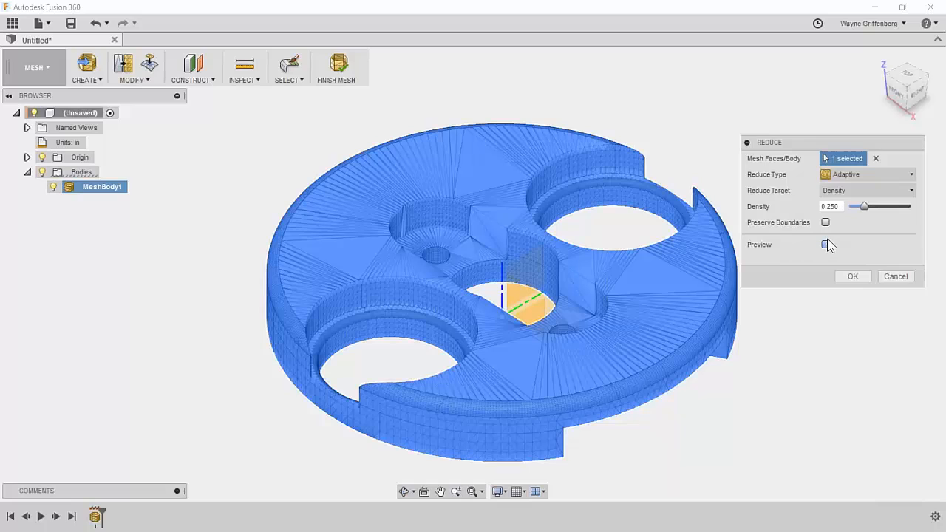
left_click(860, 175)
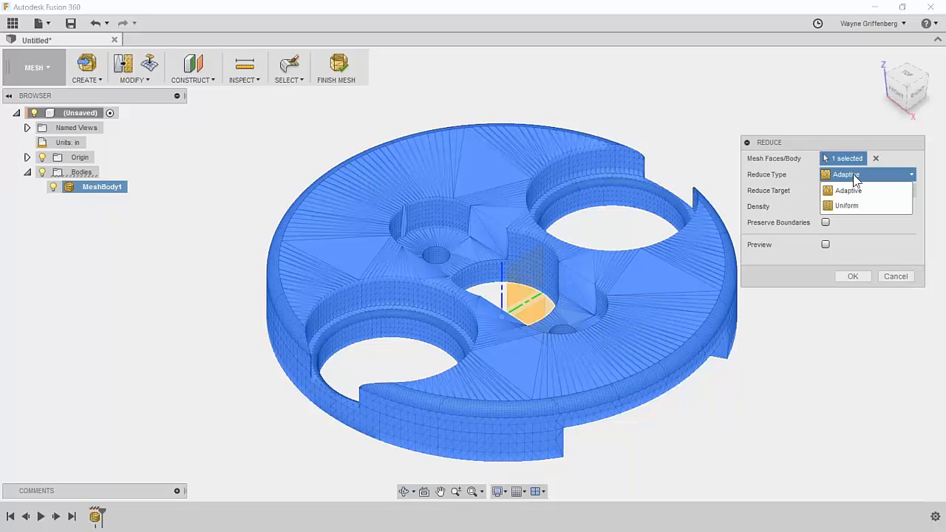
left_click(846, 206)
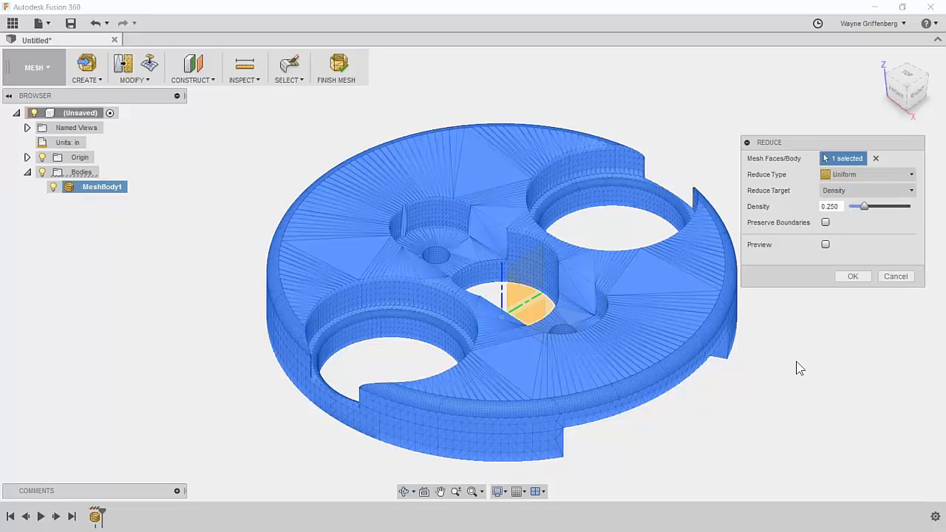
left_click(826, 245)
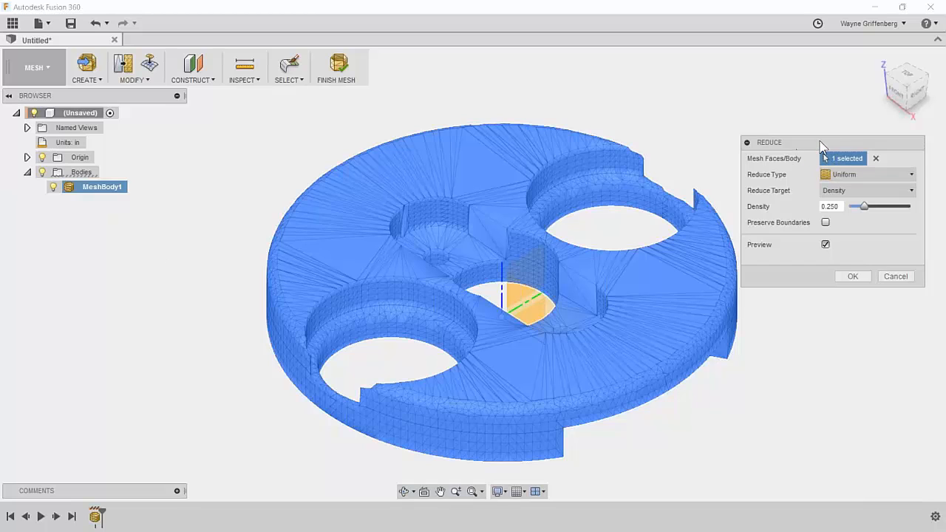
left_click(896, 278)
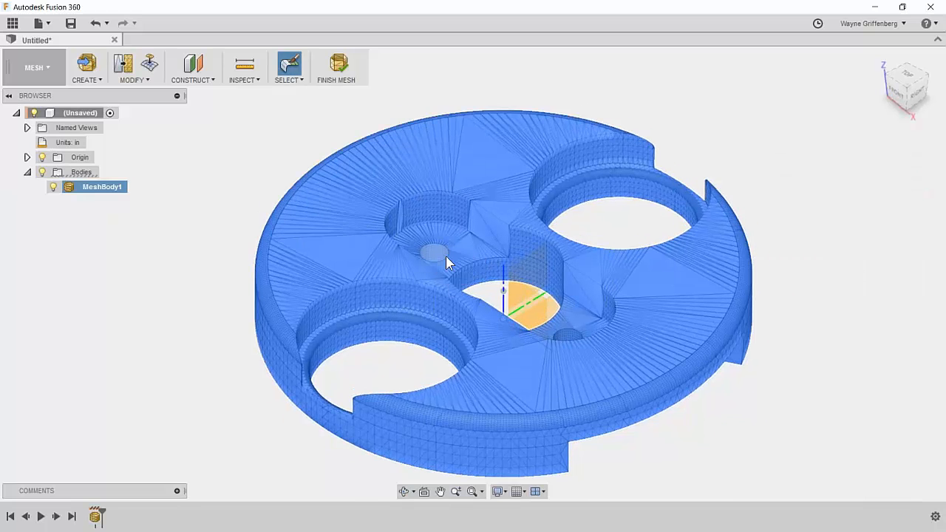
Open the Mesh Palette from Select and move it clear of the model.
scroll(443, 255, "up", 5)
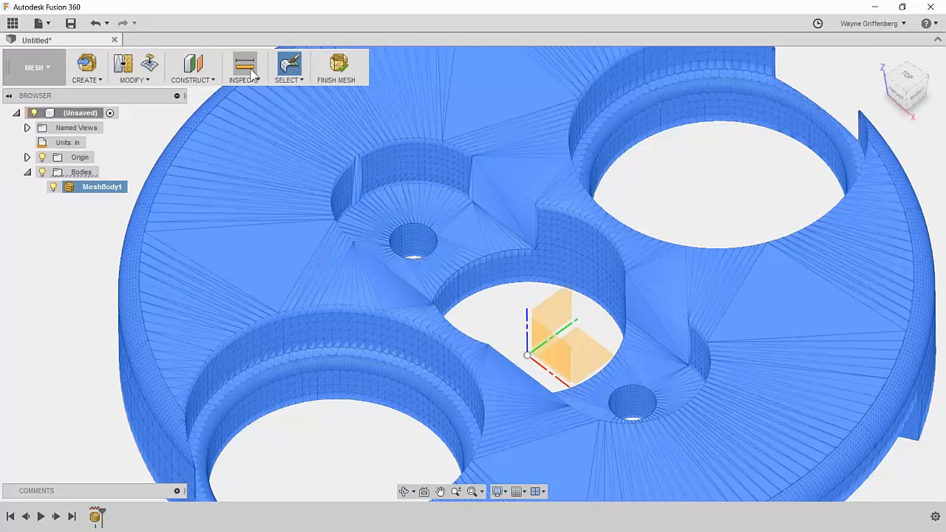
left_click(286, 78)
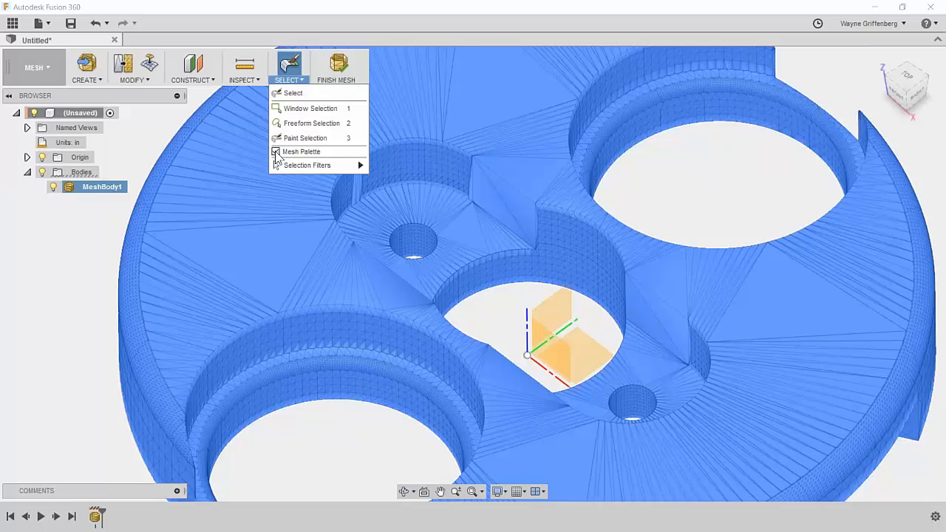
left_click_drag(1, 199, 798, 183)
middle_click_drag(742, 172, 641, 176)
left_click_drag(721, 183, 798, 147)
middle_click_drag(685, 176, 653, 190)
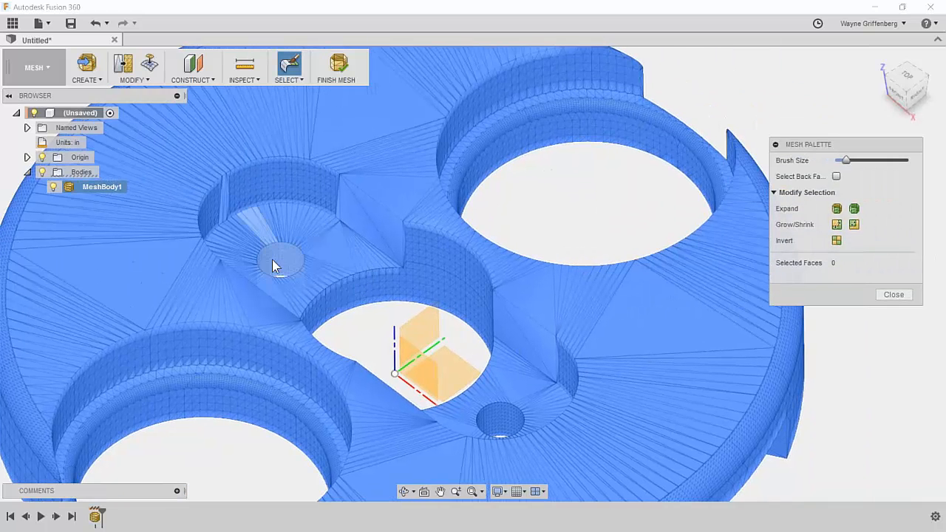
scroll(294, 277, "up", 4)
scroll(297, 281, "up", 5)
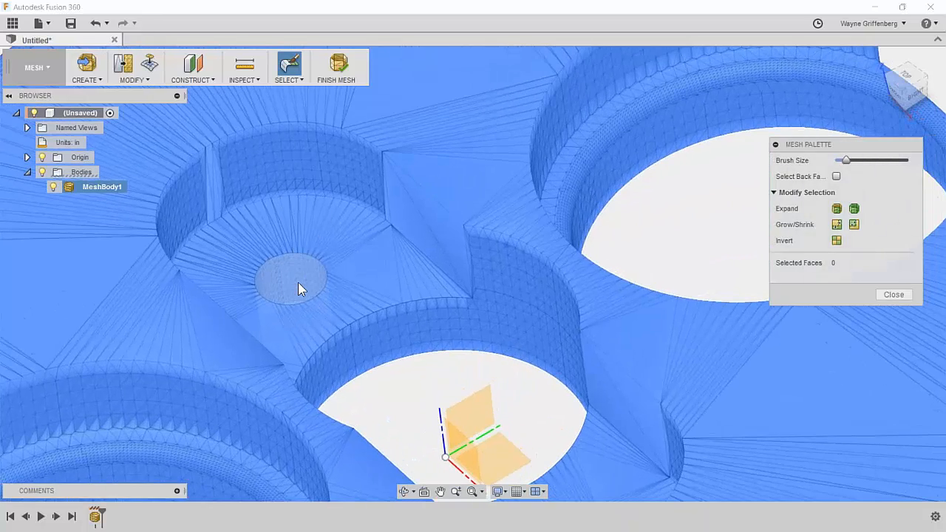
Select the inner faces of both small holes, totalling 2015 faces.
middle_click_drag(312, 280, 335, 355, "shift")
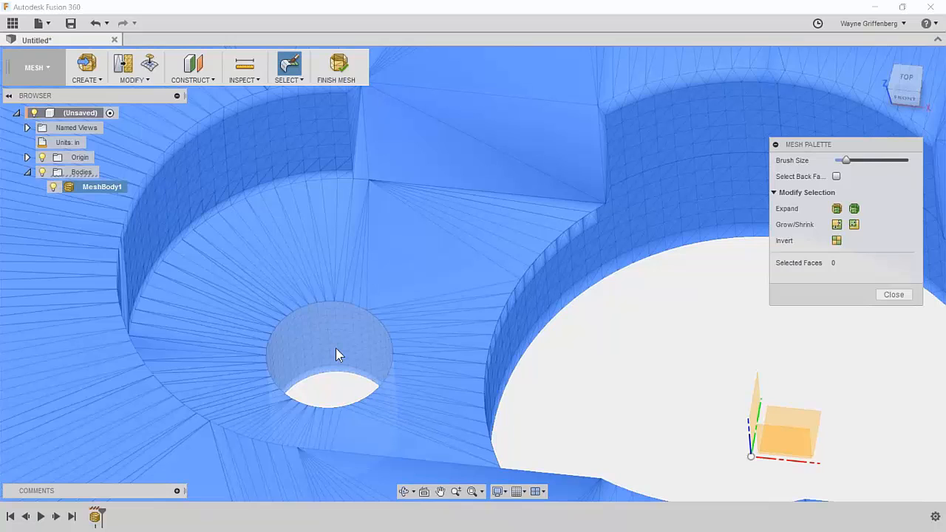
left_click(335, 349)
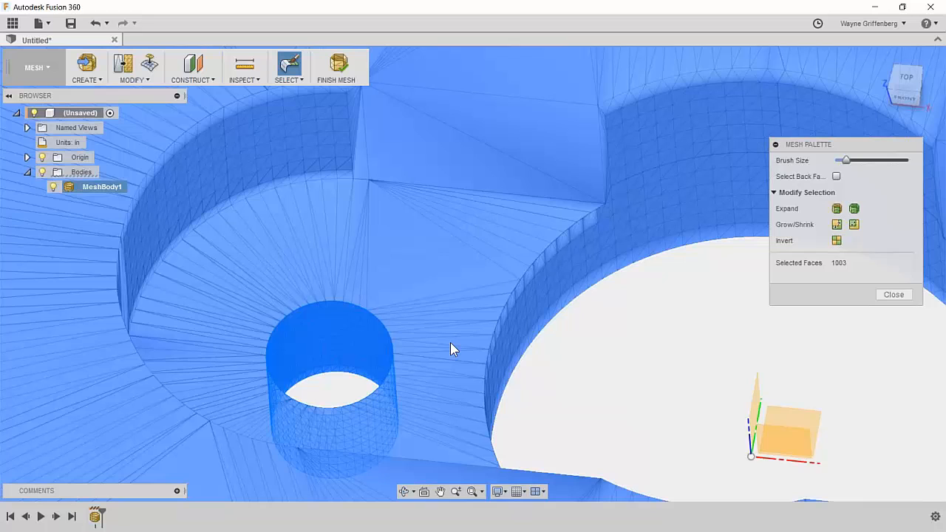
middle_click_drag(327, 363, 561, 161, "shift")
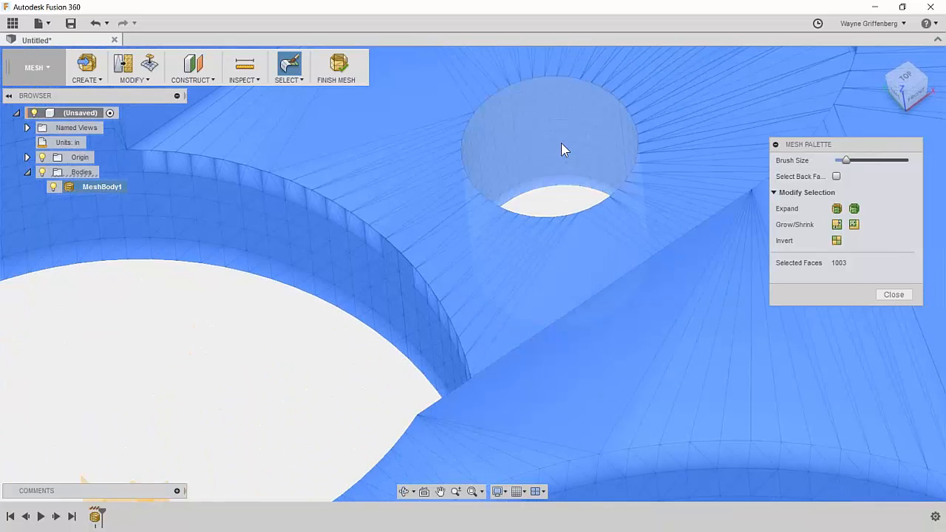
left_click(561, 143)
scroll(562, 144, "down", 3)
middle_click_drag(562, 148, 808, 207, "shift")
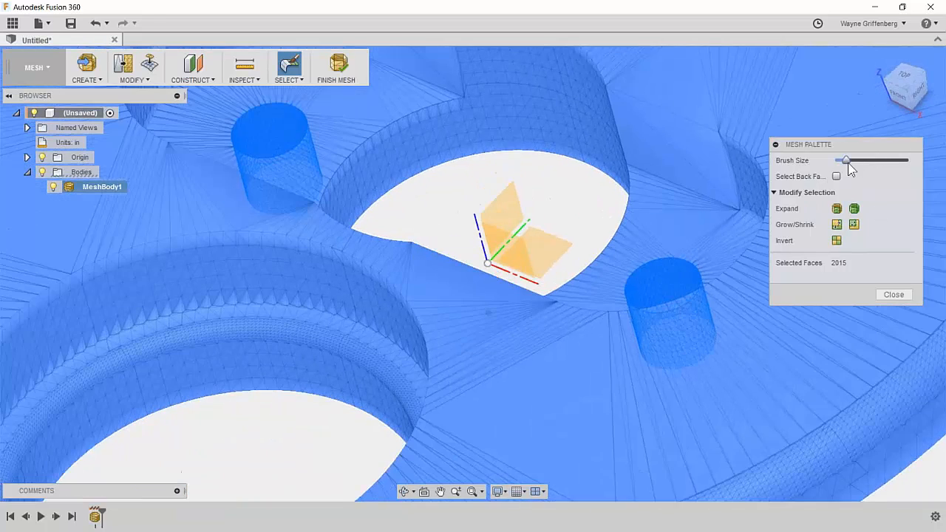
middle_click_drag(426, 184, 469, 319, "shift")
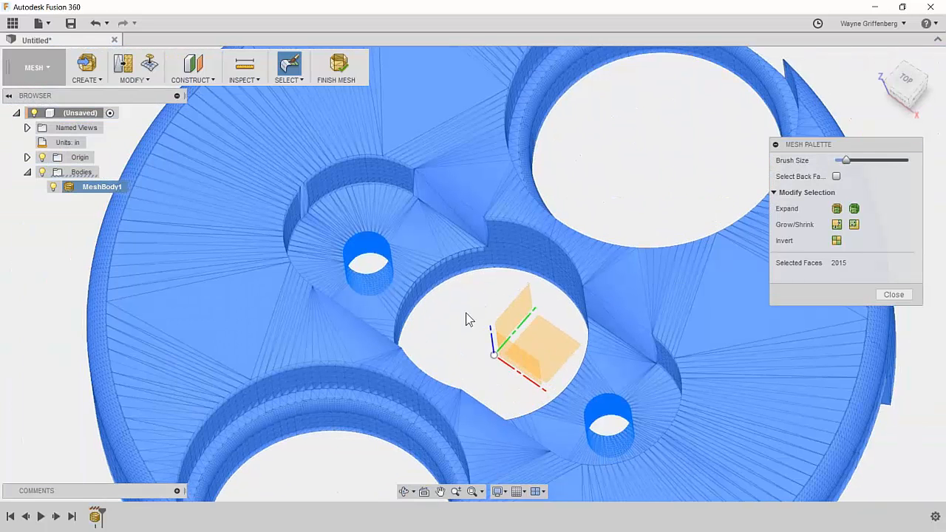
Delete the selected small-hole faces with Modify > Delete Faces.
left_click(130, 79)
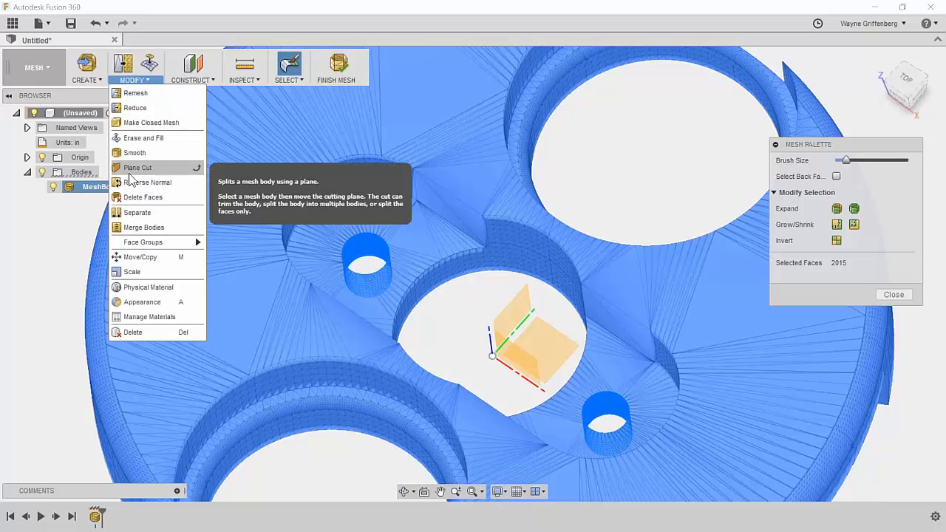
left_click(172, 201)
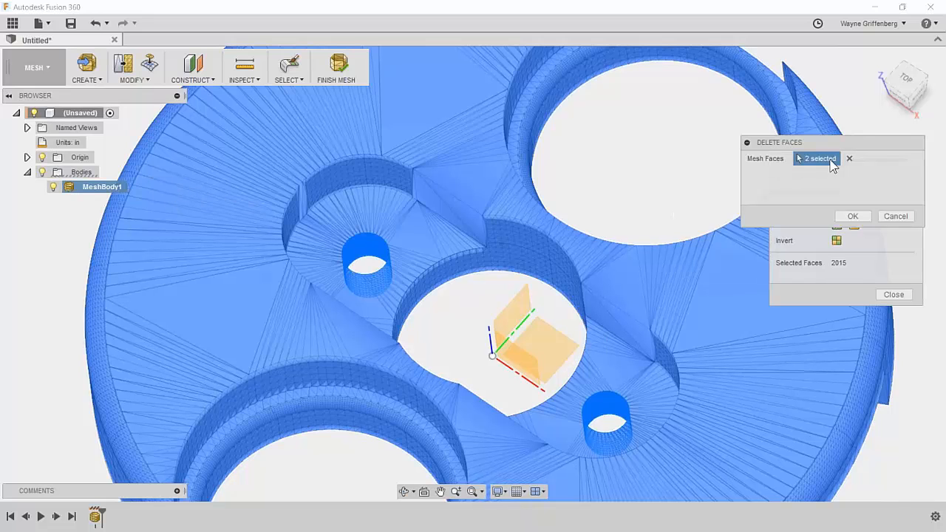
scroll(833, 167, "up", 1)
left_click(852, 216)
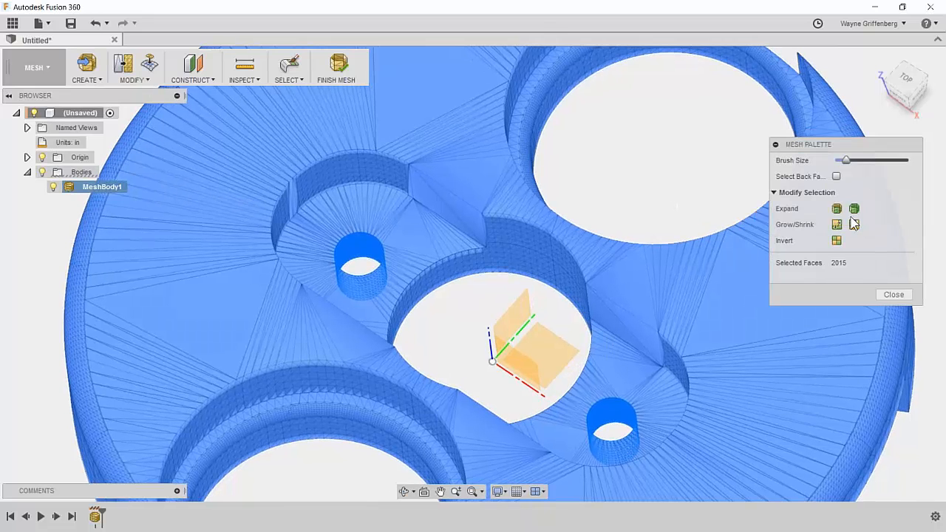
Select the small notch's stray faces on the mesh edge and delete them.
scroll(493, 274, "up", 3)
middle_click_drag(495, 349, 442, 305, "shift")
scroll(442, 305, "up", 3)
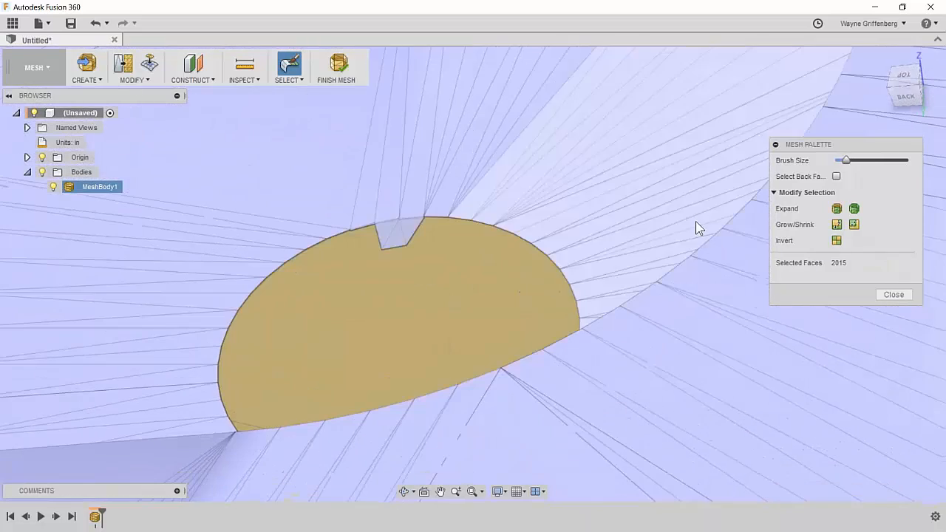
left_click_drag(847, 161, 833, 159)
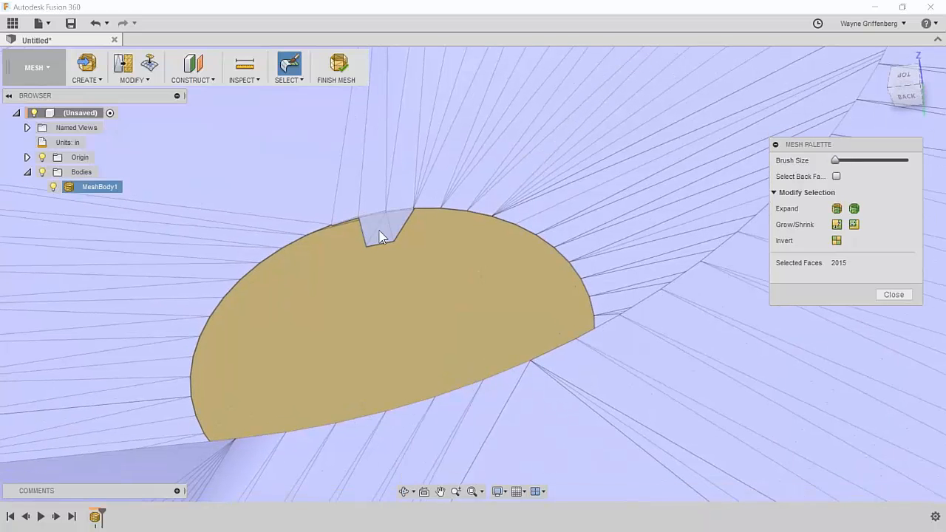
left_click(379, 232)
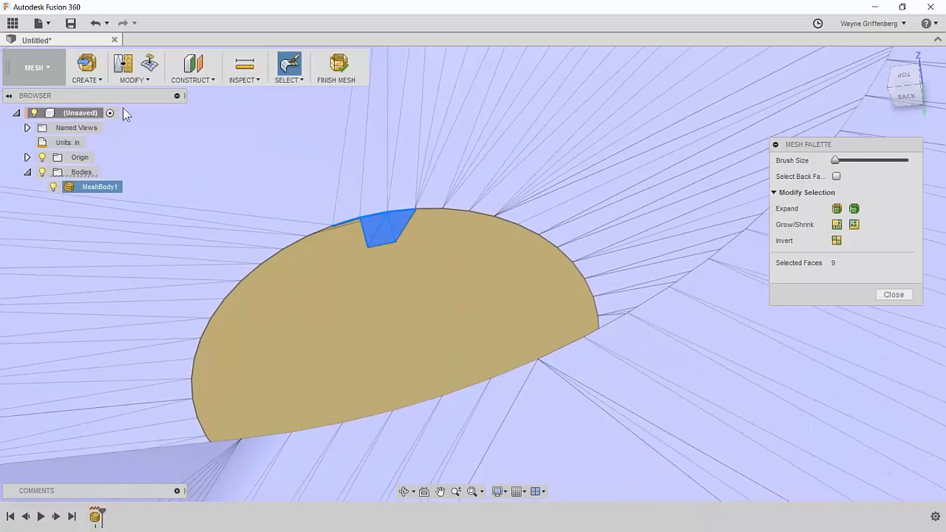
left_click(124, 68)
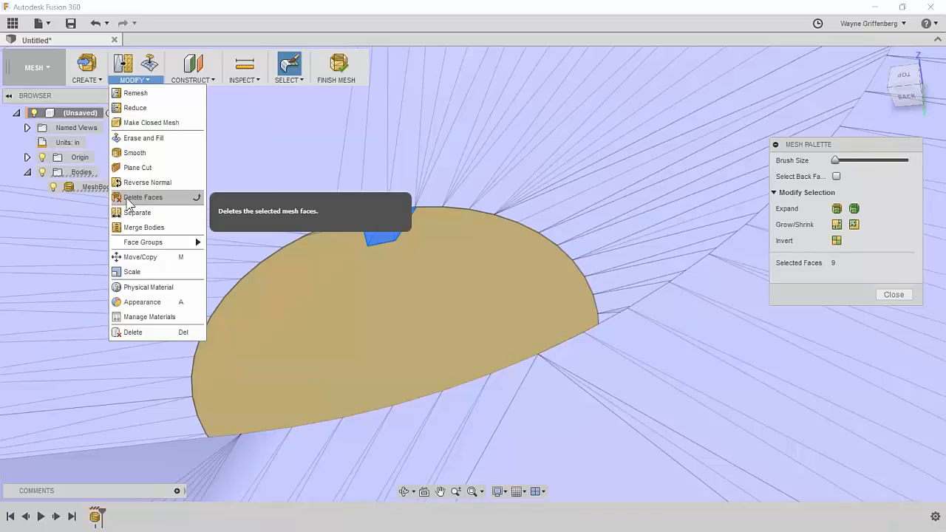
left_click(136, 197)
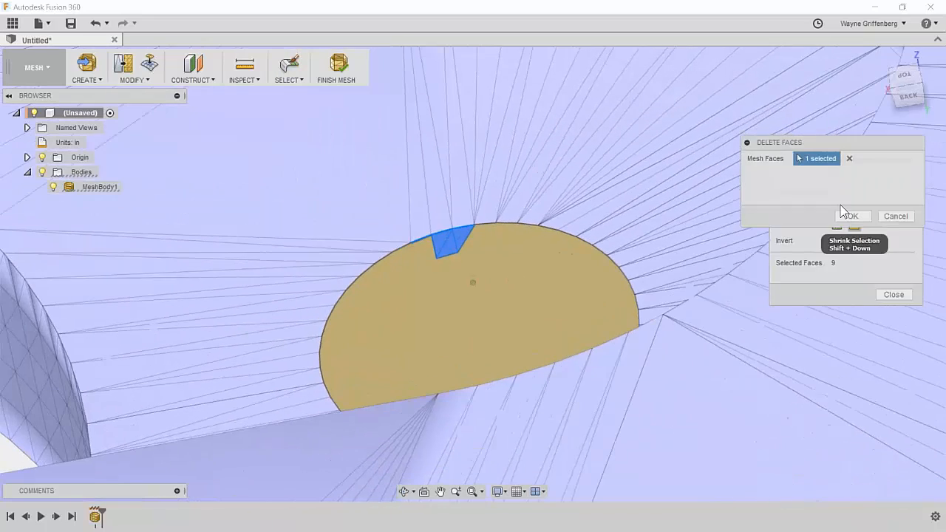
left_click(848, 216)
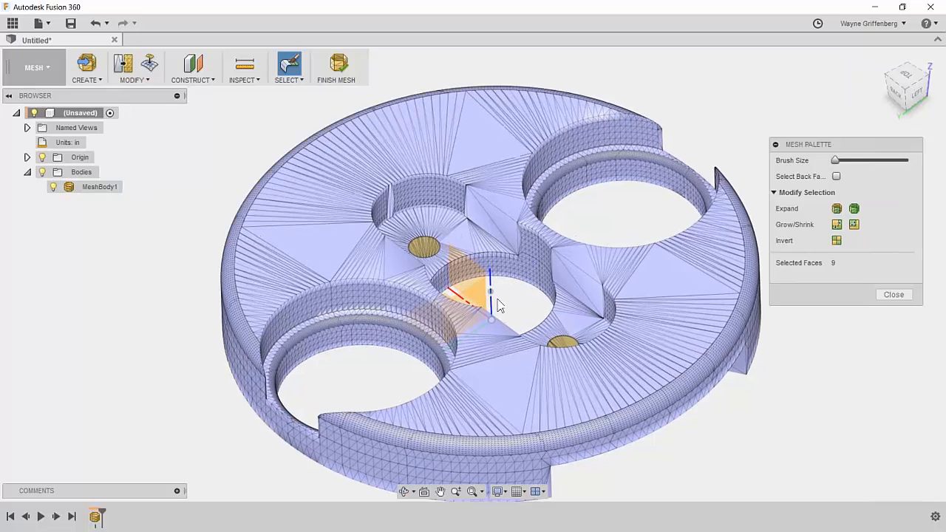
Close the Mesh Palette and bring up the Modify dropdown of mesh commands.
scroll(406, 224, "up", 5)
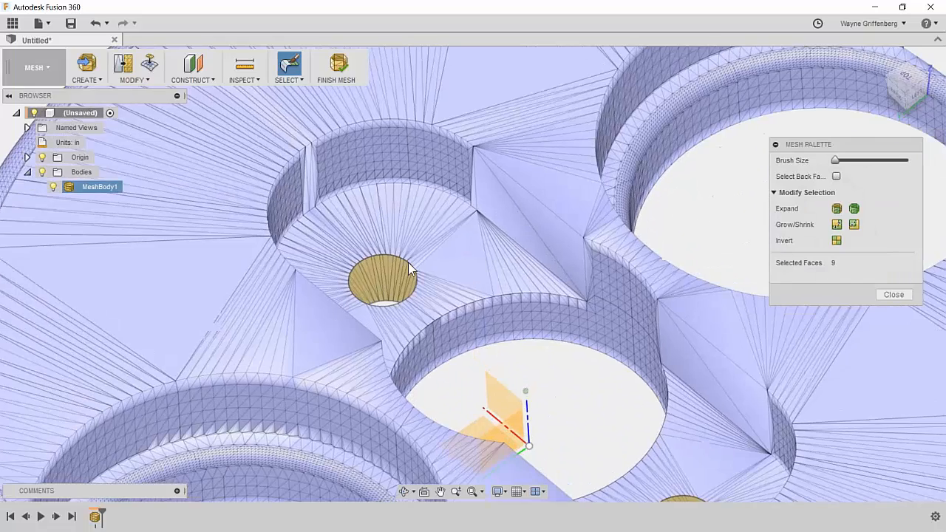
scroll(494, 329, "down", 6)
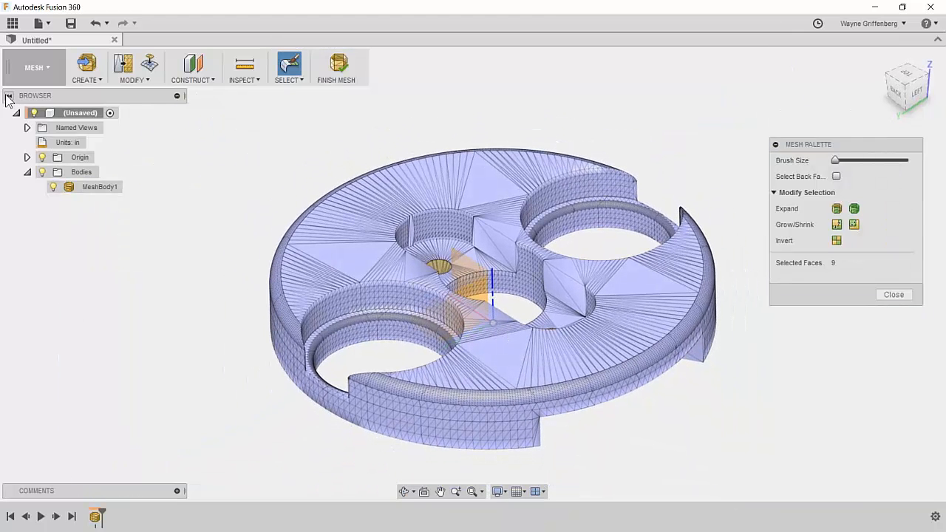
left_click(153, 77)
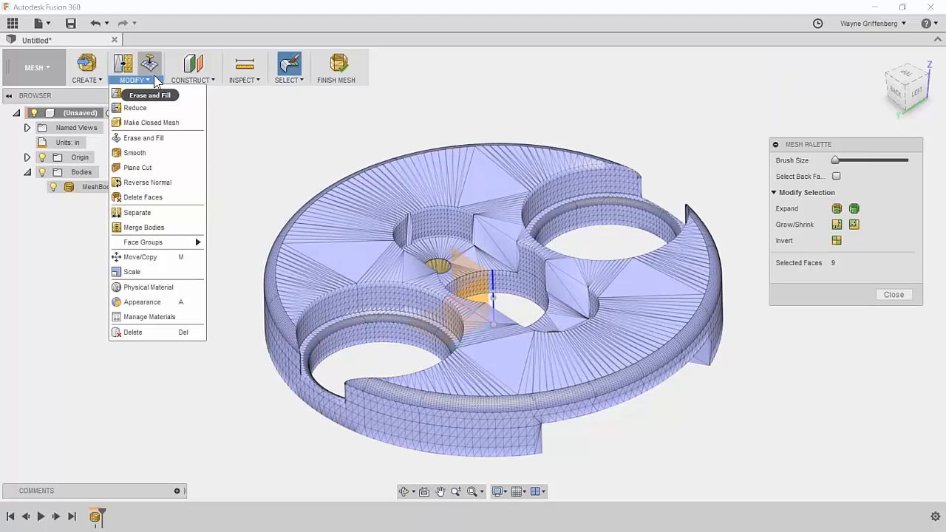
left_click(893, 294)
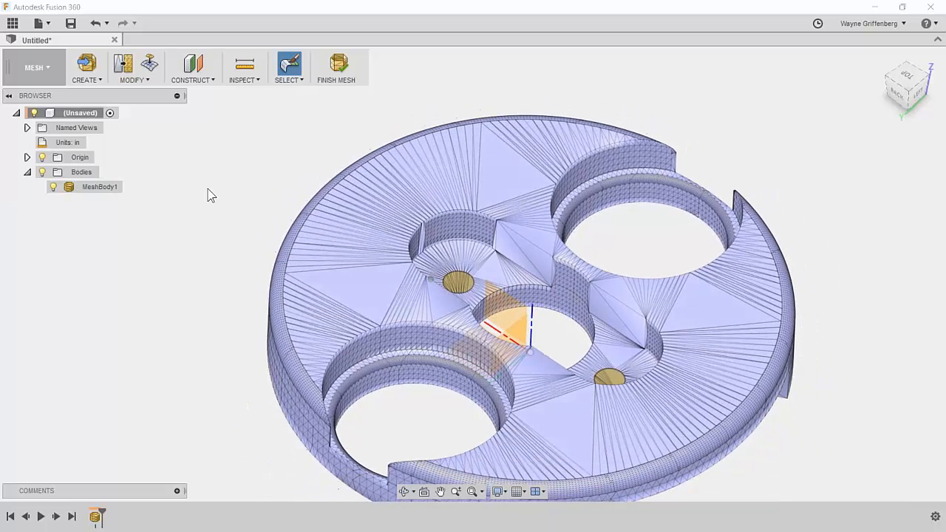
left_click(126, 77)
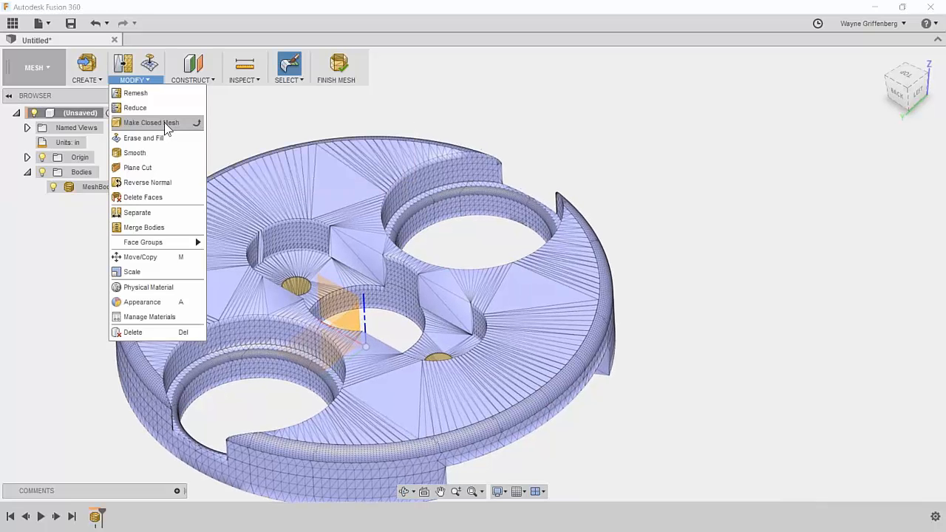
Start Make Closed Mesh on MeshBody1 with the preview turned on.
left_click(164, 124)
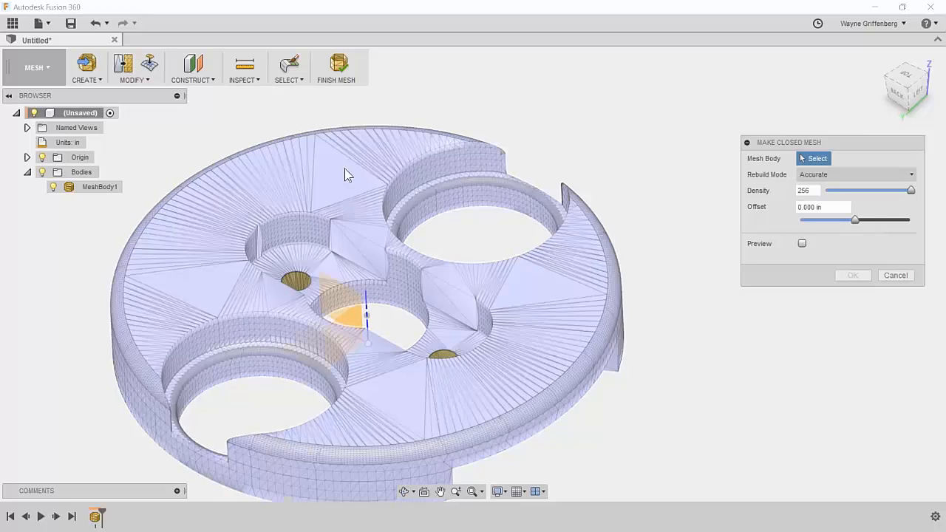
left_click(92, 188)
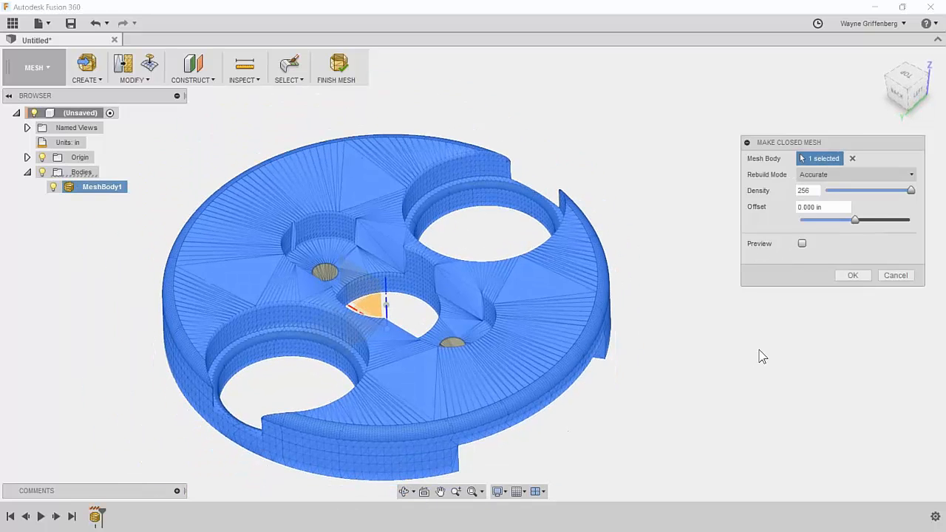
left_click(801, 244)
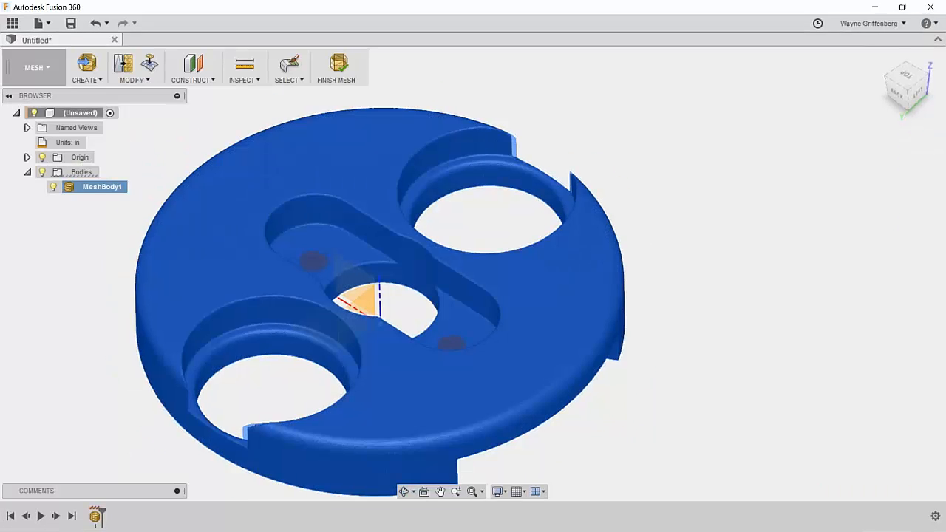
Zoom and orbit around the previewed closed mesh to inspect its edges.
scroll(603, 315, "up", 7)
scroll(619, 382, "up", 8)
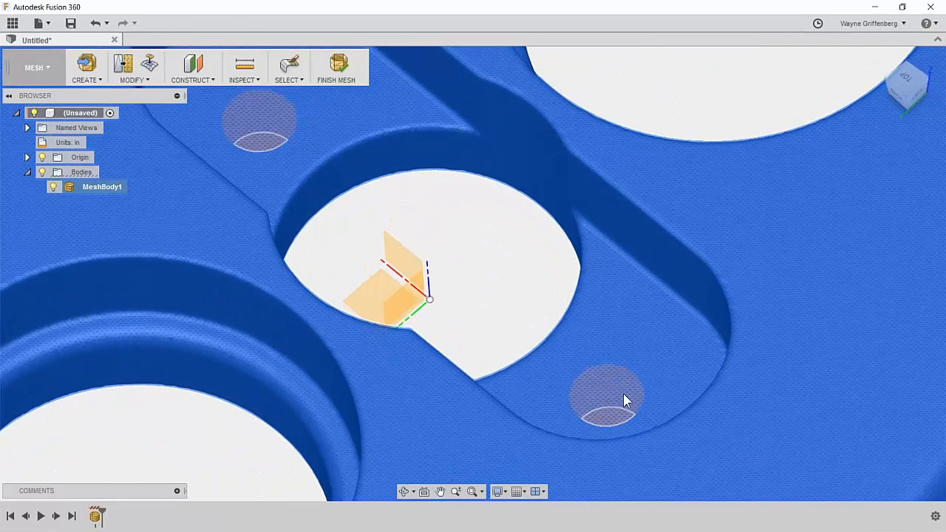
scroll(626, 427, "up", 2)
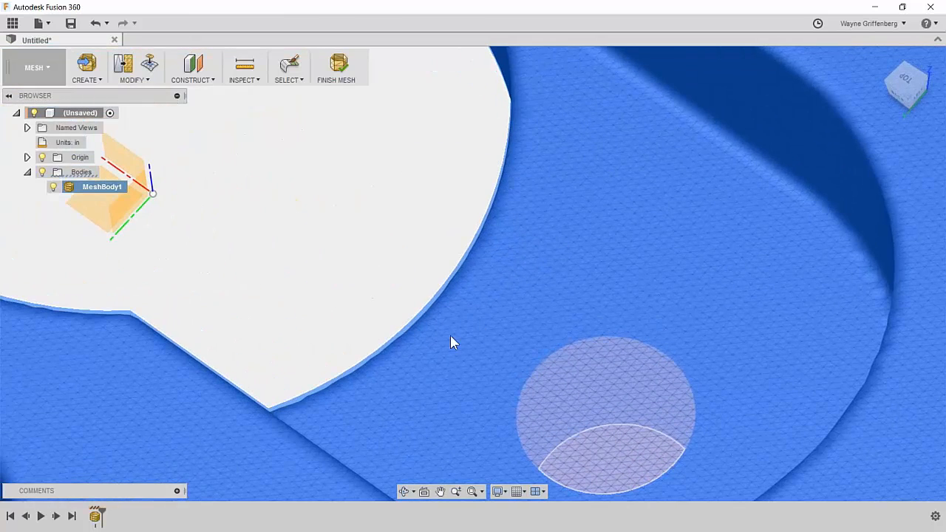
scroll(440, 351, "down", 1)
middle_click_drag(602, 178, 581, 255, "shift")
scroll(580, 255, "down", 4)
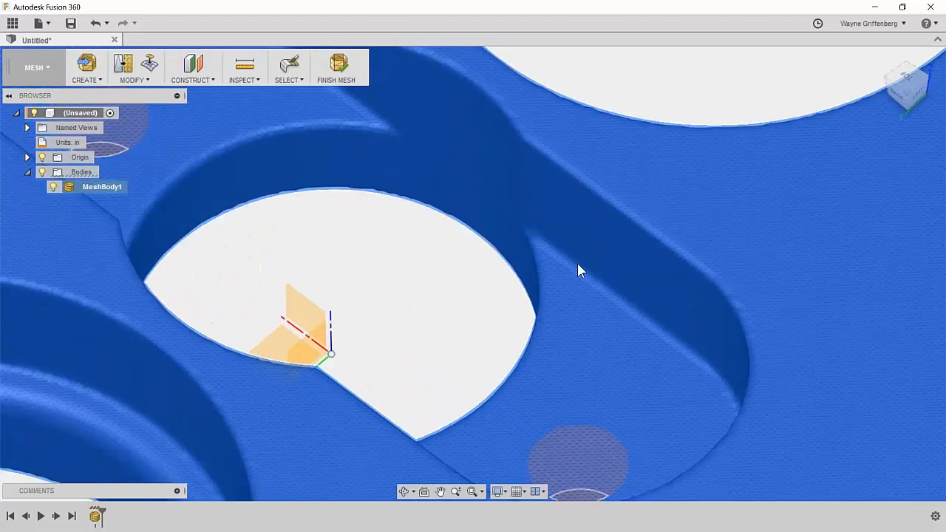
middle_click_drag(267, 196, 290, 170, "shift")
scroll(465, 196, "down", 5)
middle_click_drag(466, 196, 190, 407, "shift")
scroll(190, 407, "up", 8)
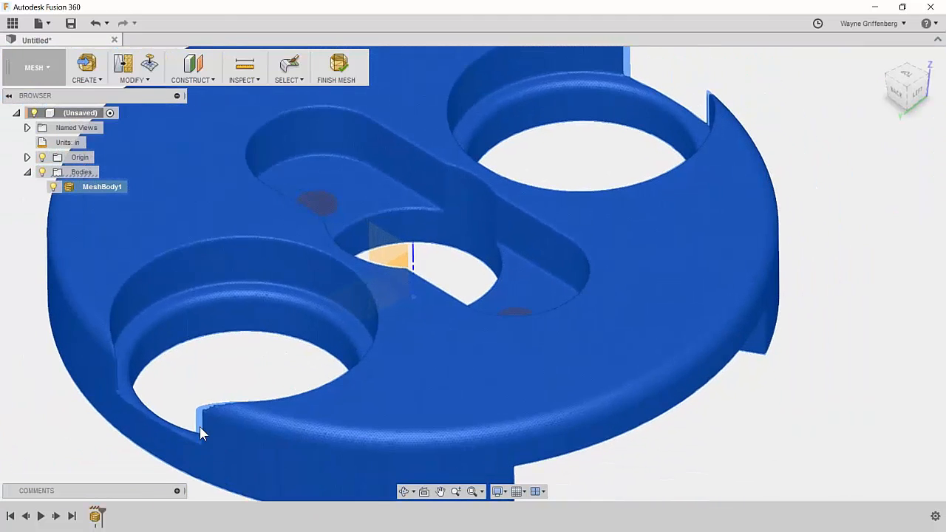
scroll(208, 349, "up", 2)
scroll(196, 272, "down", 3)
scroll(272, 273, "down", 5)
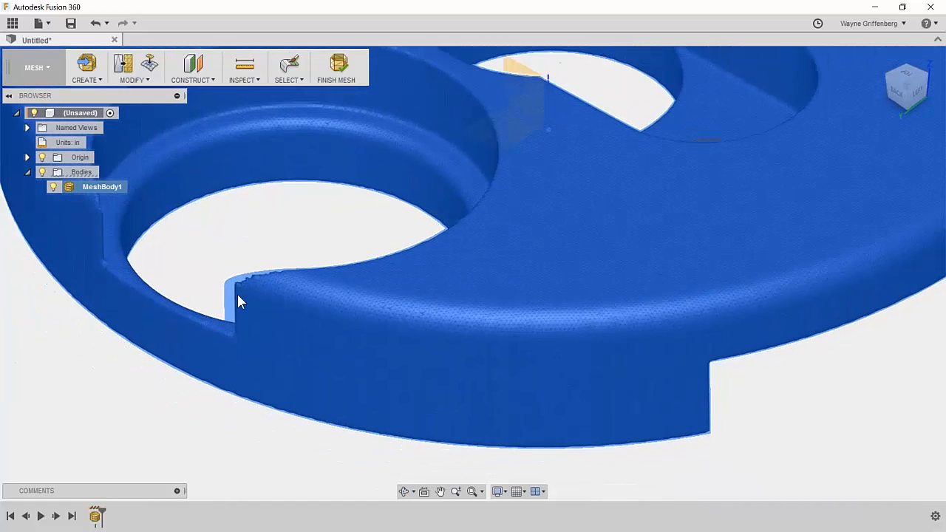
scroll(610, 194, "down", 2)
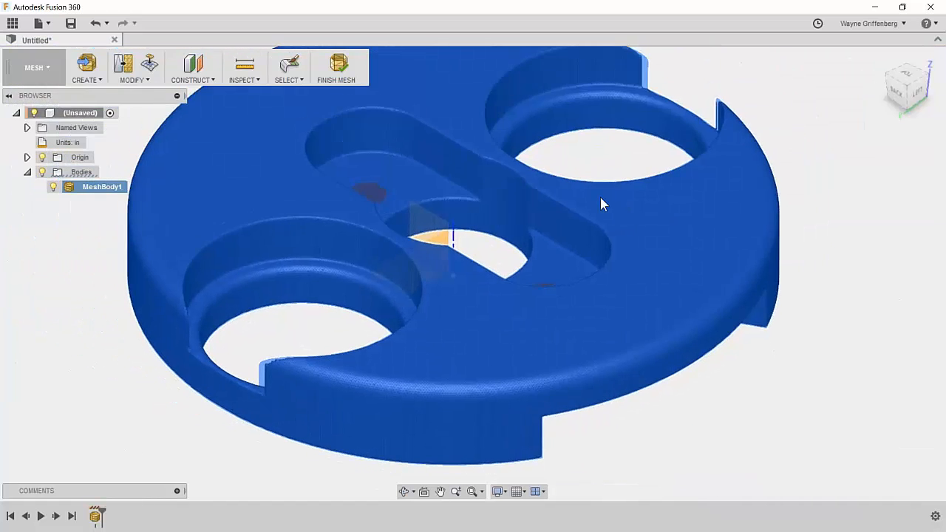
scroll(647, 254, "down", 1)
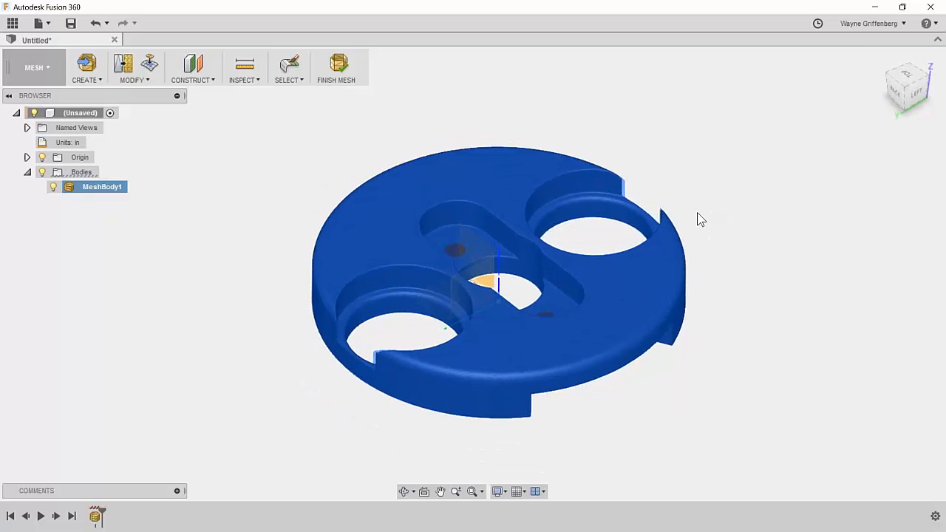
Rebuild MeshBody1 with Make Closed Mesh and confirm, creating MeshBody2.
key("Escape")
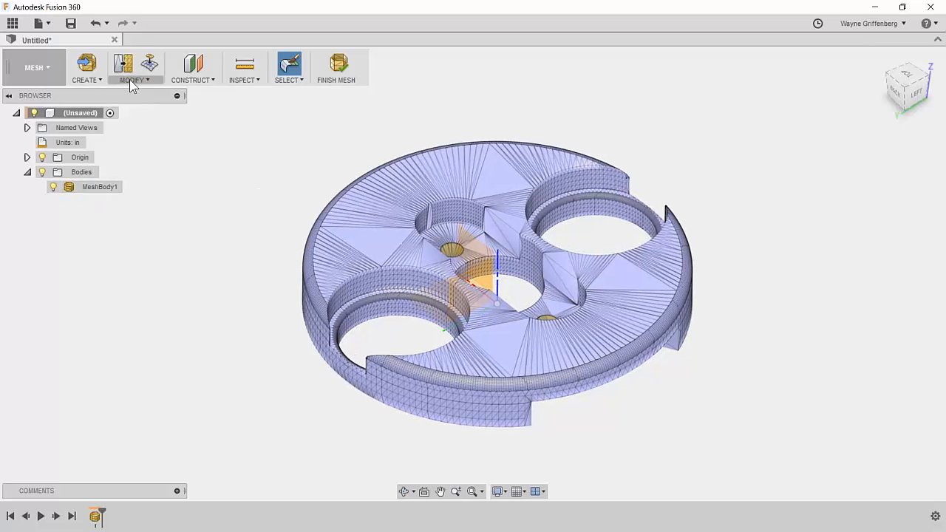
left_click(96, 186)
left_click(132, 80)
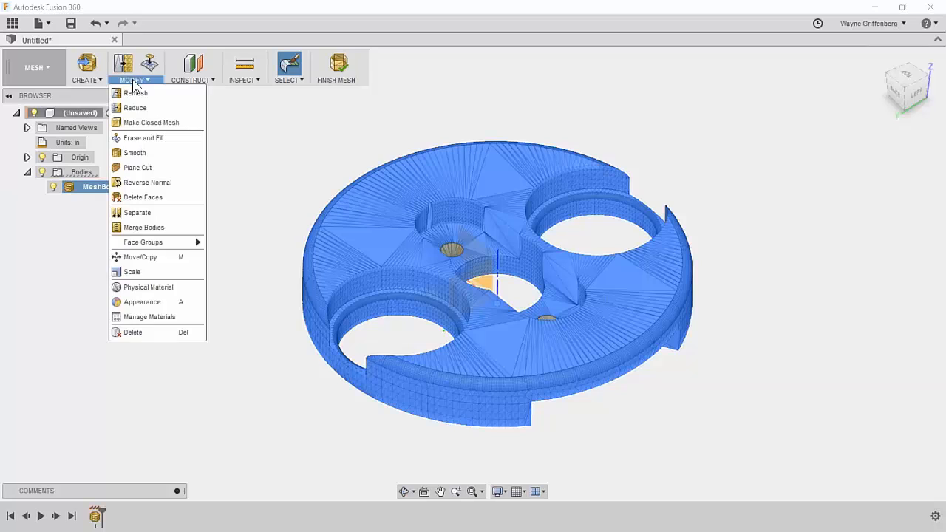
left_click(152, 122)
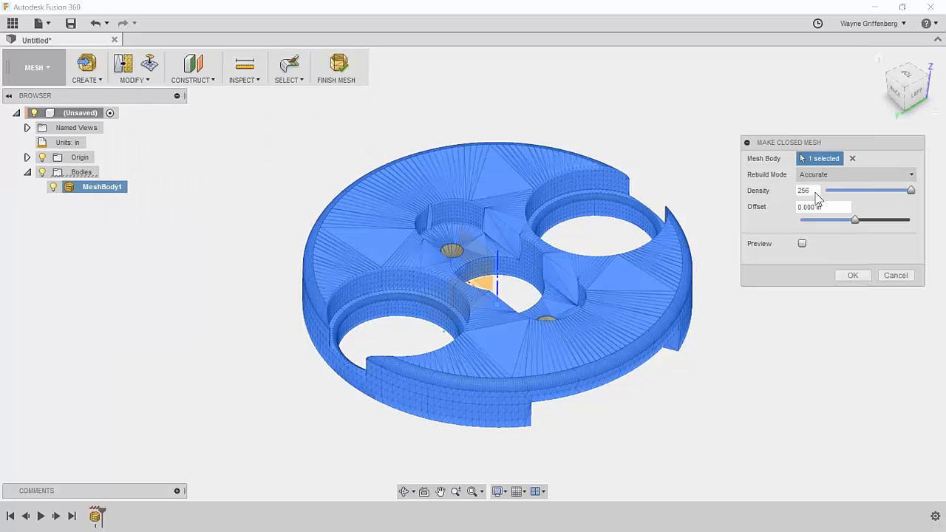
left_click(854, 276)
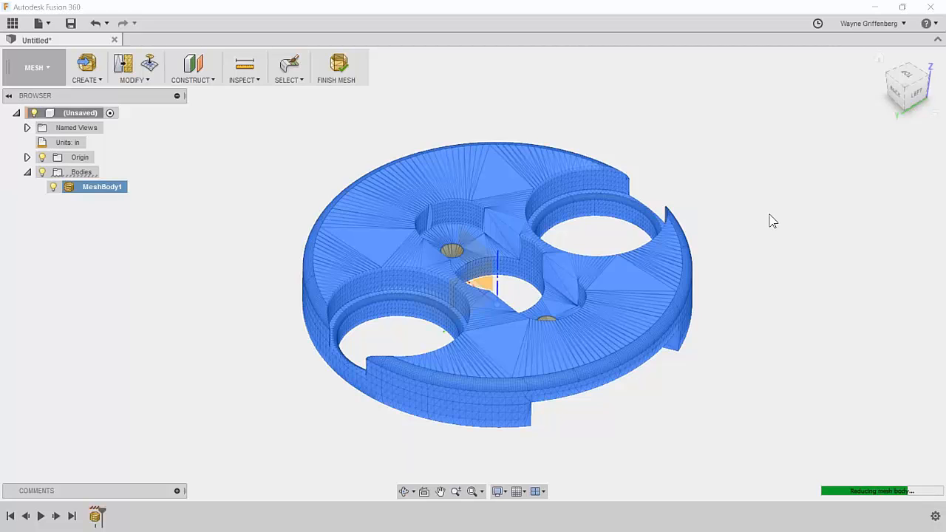
Look over the rebuilt mesh and select MeshBody2 in the browser.
scroll(771, 220, "up", 5)
middle_click_drag(632, 316, 646, 331, "shift")
scroll(646, 332, "down", 6)
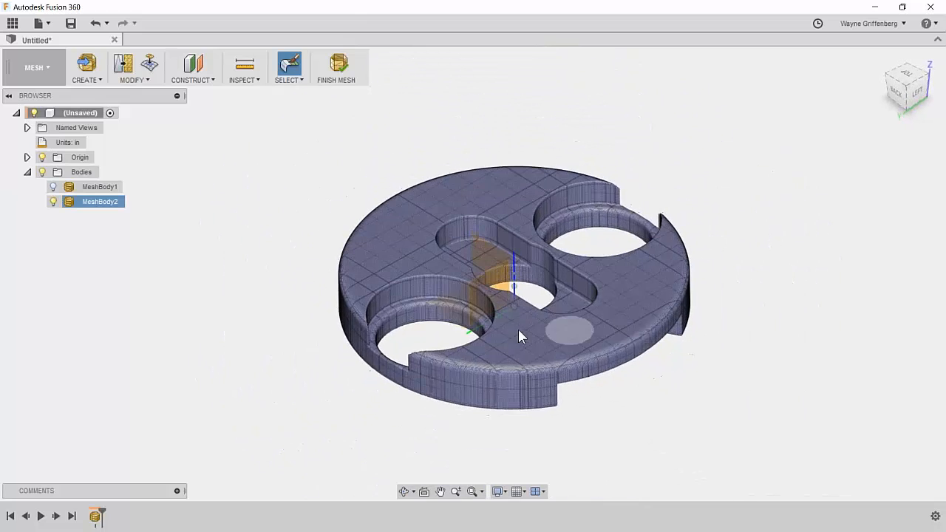
scroll(229, 367, "up", 2)
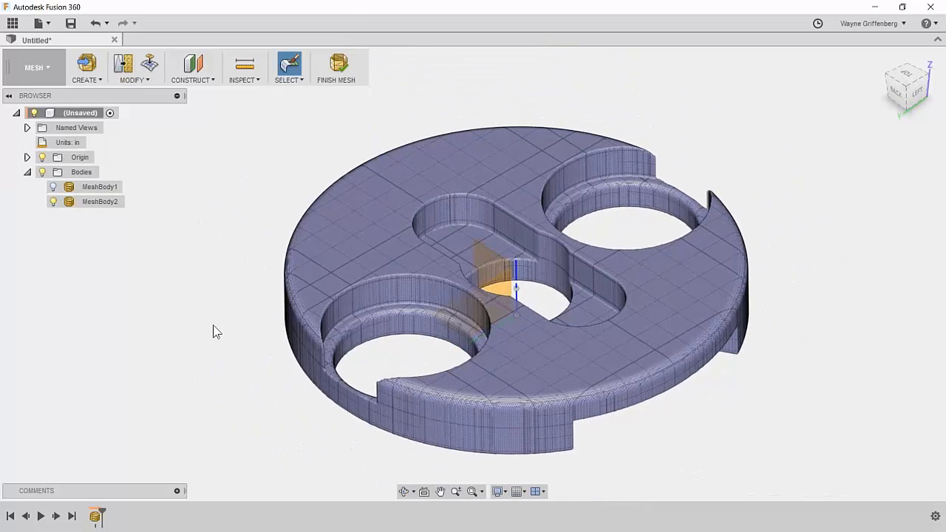
left_click(80, 203)
Toggle MeshBody2's visibility to compare it with the original, then hide MeshBody1.
key("v")
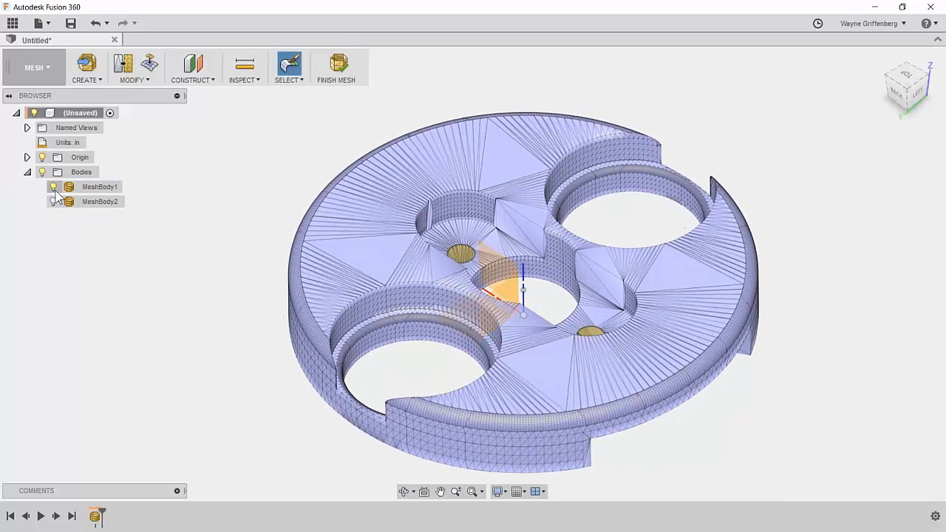
left_click(53, 202)
left_click(52, 204)
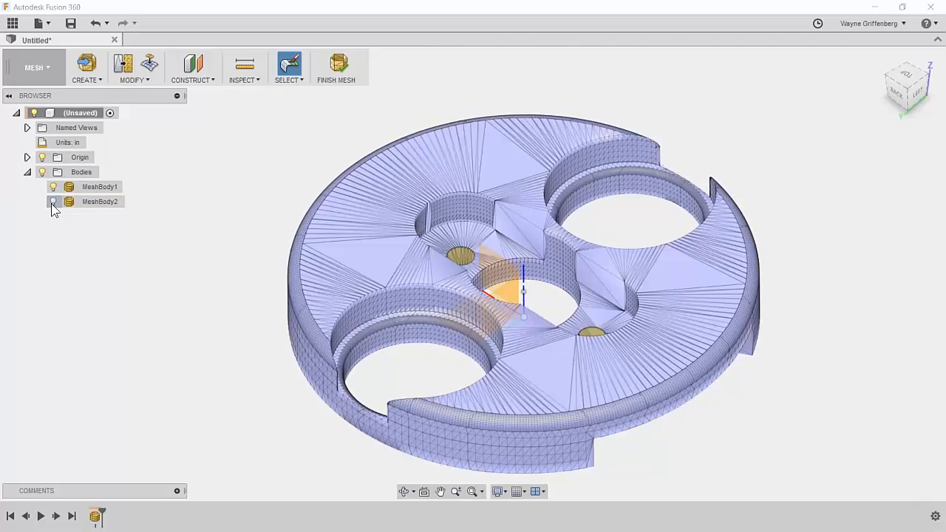
left_click(51, 203)
left_click(51, 204)
left_click(91, 214)
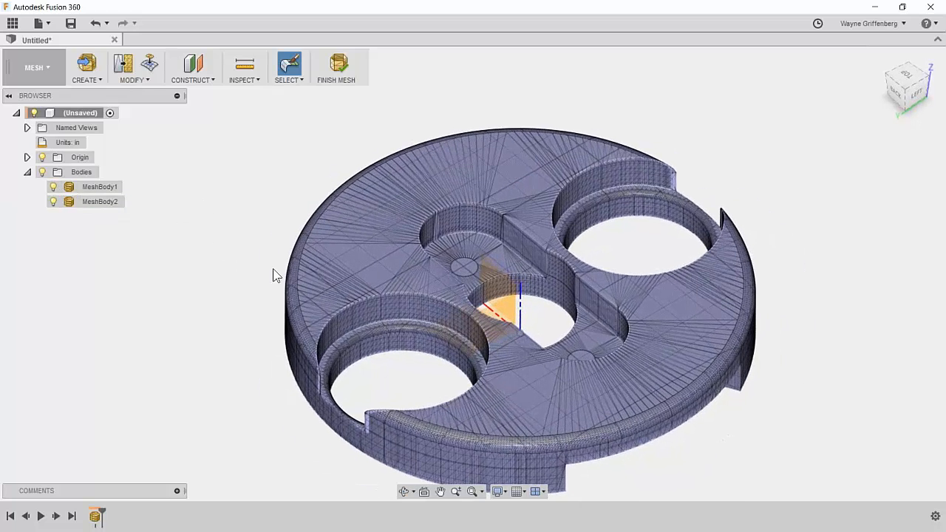
left_click(52, 187)
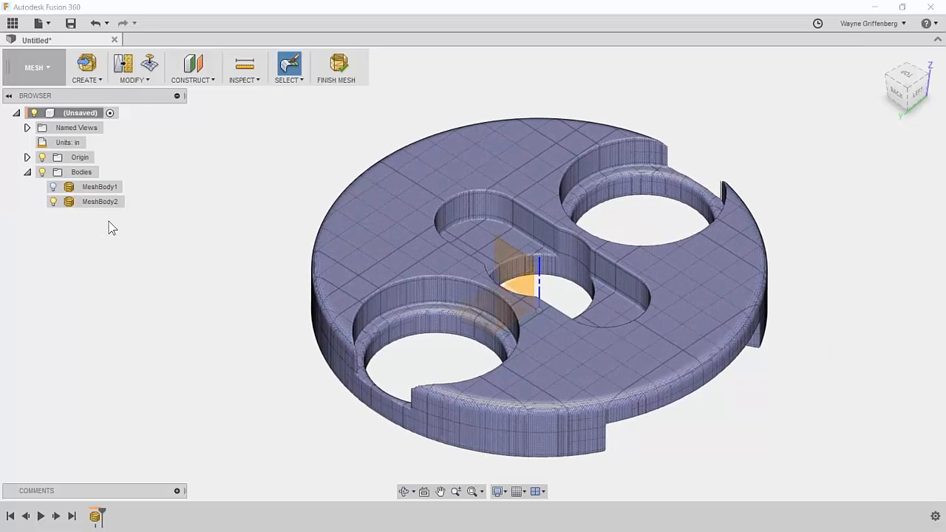
Finish mesh editing, check MeshBody2 from several angles, deselect it and show the workspace list.
left_click(337, 65)
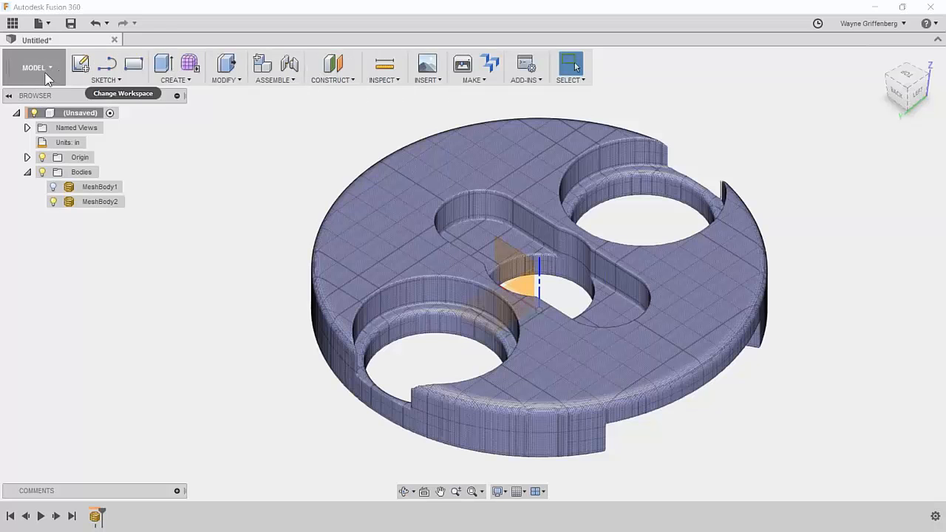
scroll(569, 175, "down", 2)
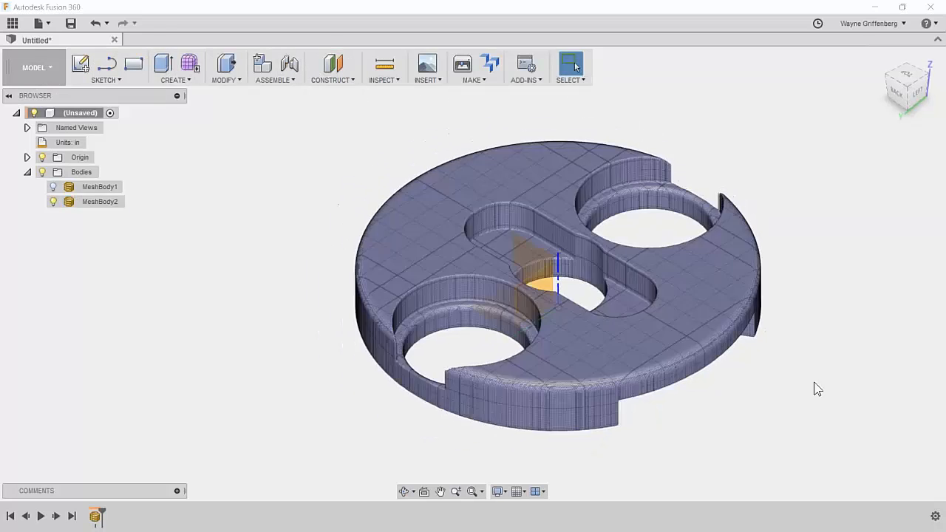
middle_click_drag(678, 327, 640, 331, "shift")
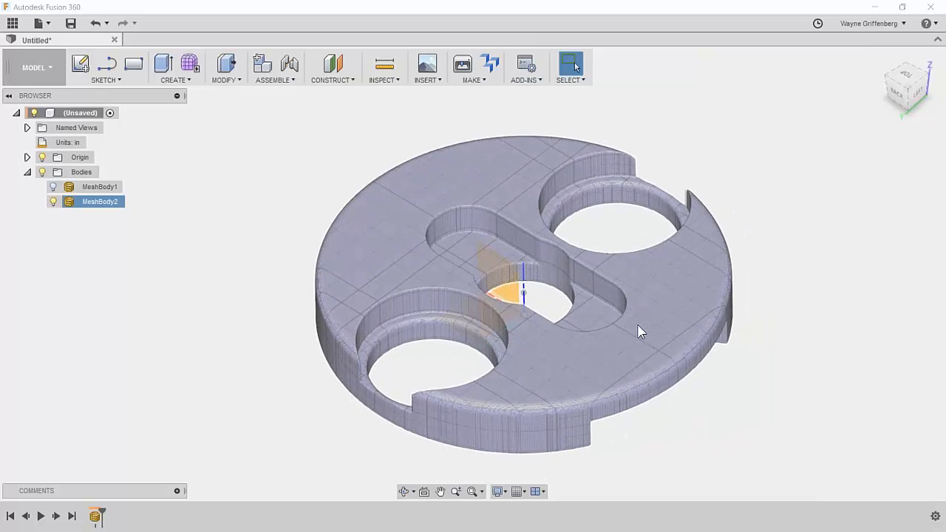
middle_click_drag(616, 320, 576, 345, "shift")
left_click(216, 309)
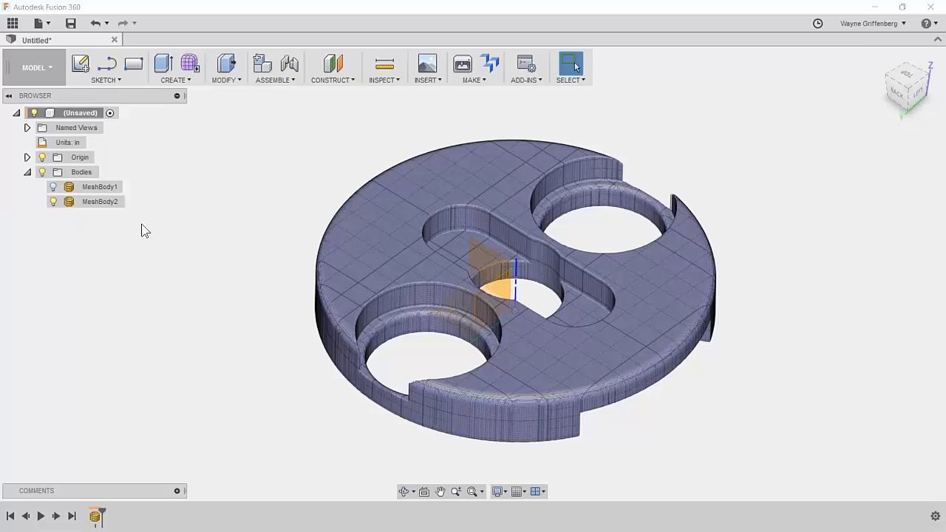
left_click(31, 74)
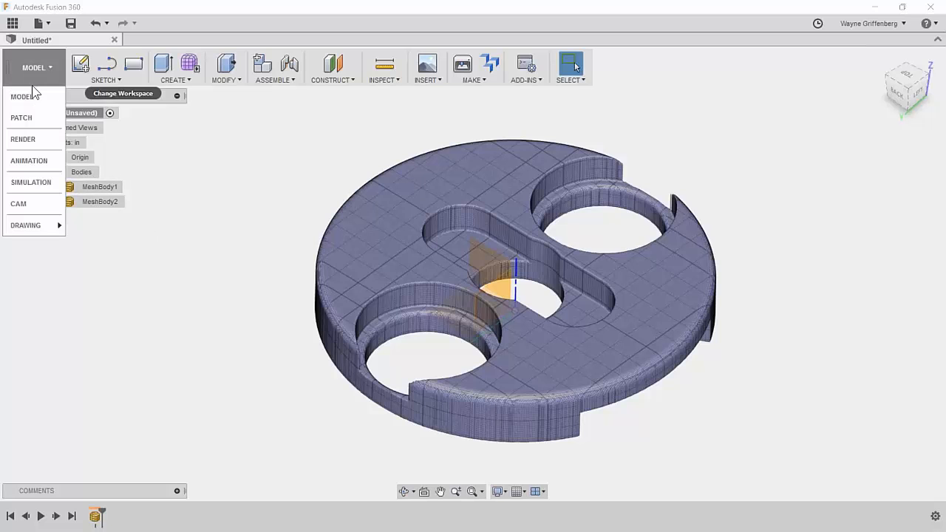
Switch to the CAM workspace and start a new setup, SETUP1.
left_click(40, 207)
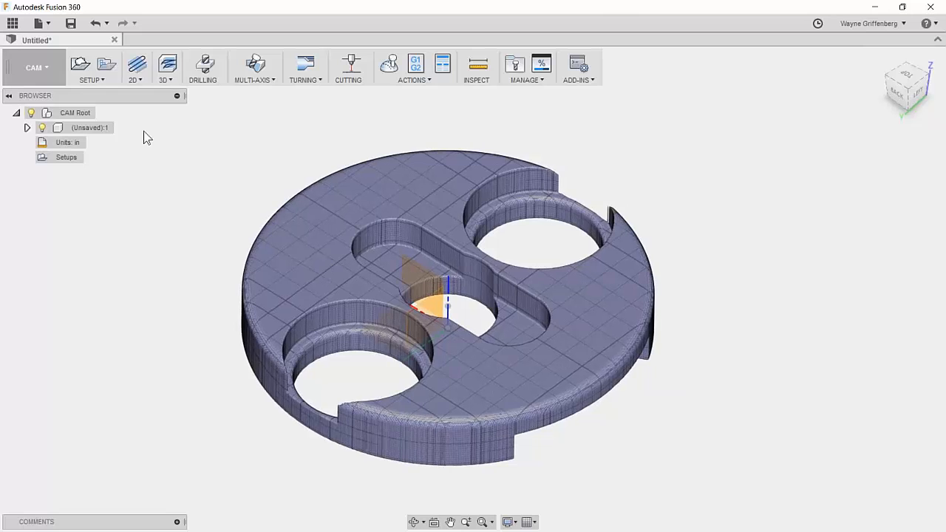
left_click(80, 64)
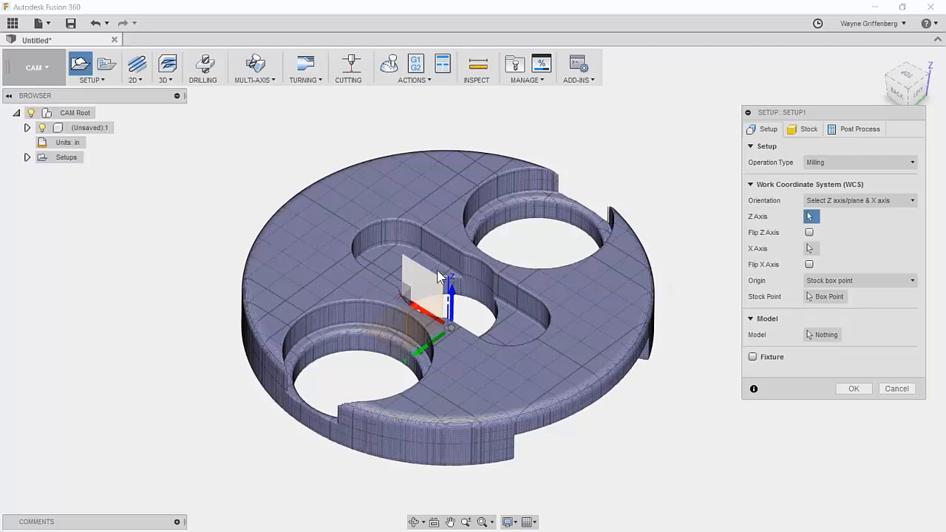
Pick MeshBody2 from the browser's Bodies folder as the setup's model and view the stock box.
left_click(824, 334)
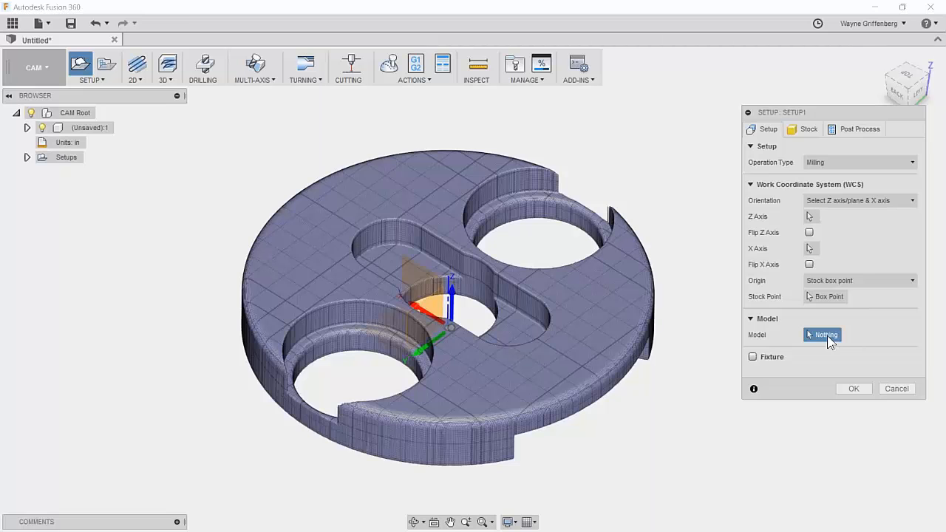
left_click(28, 128)
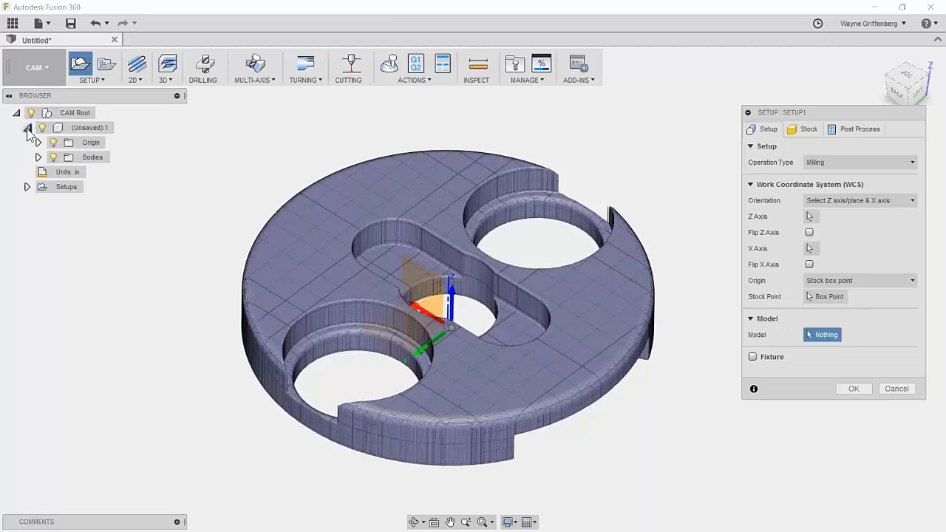
left_click(38, 157)
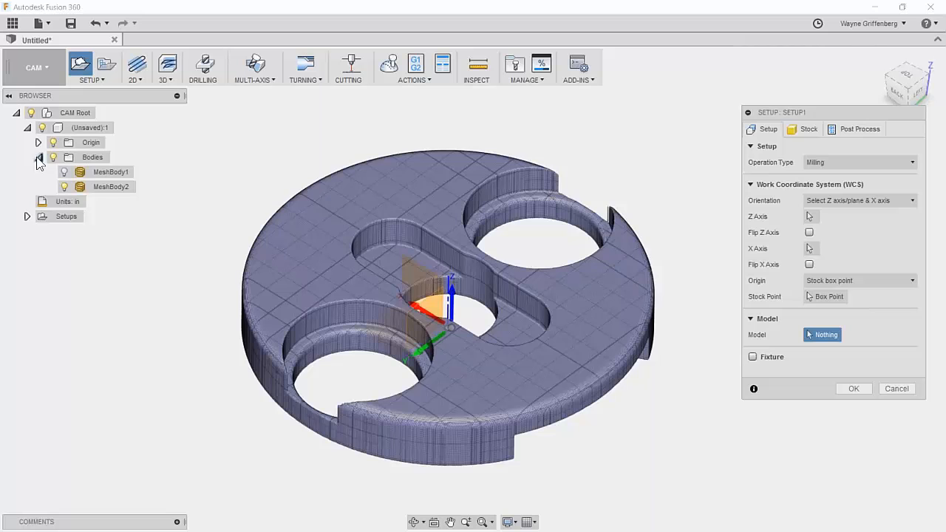
left_click(101, 187)
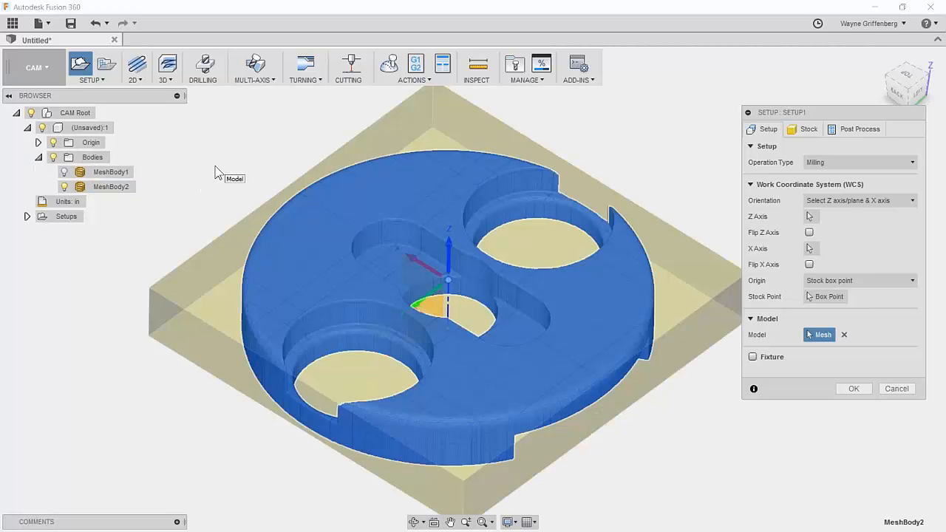
middle_click_drag(547, 384, 606, 393, "shift")
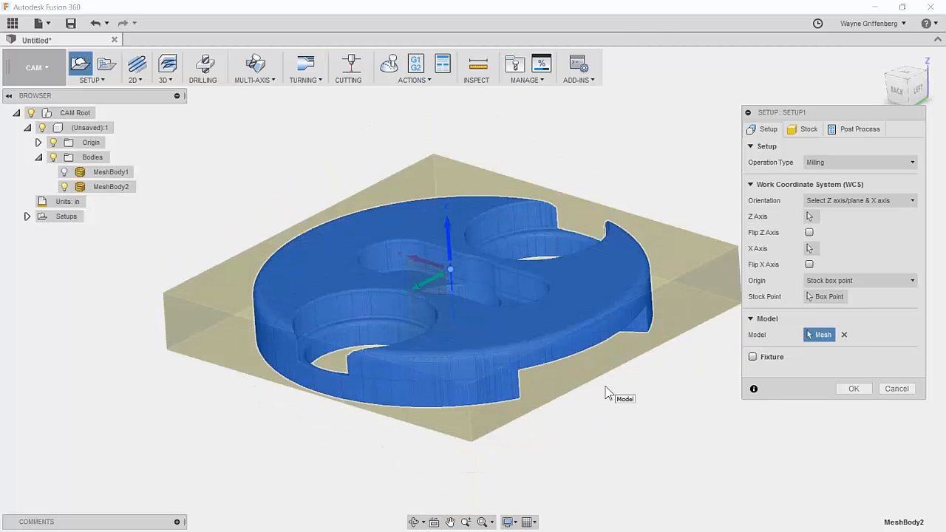
scroll(606, 393, "down", 3)
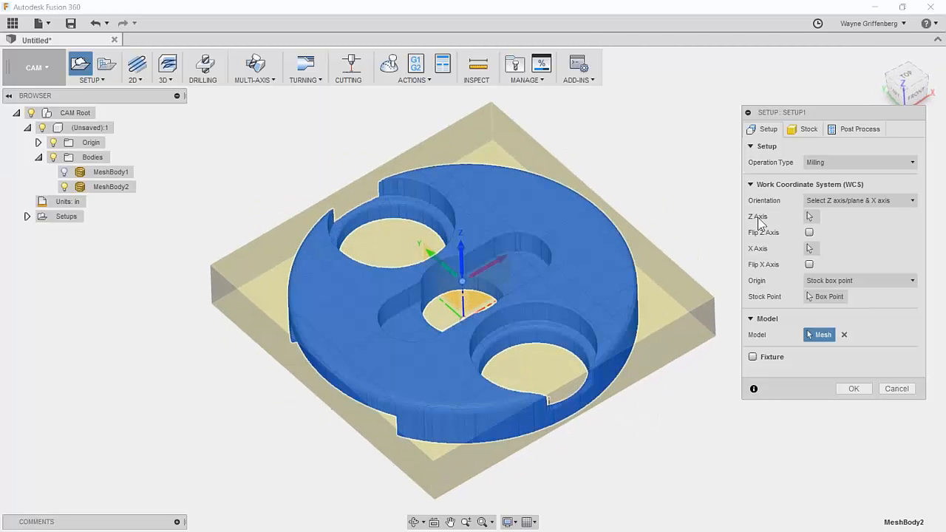
Make the stock a fixed-size cylinder on the Z axis, 3.015 in by 0.435 in.
left_click(815, 129)
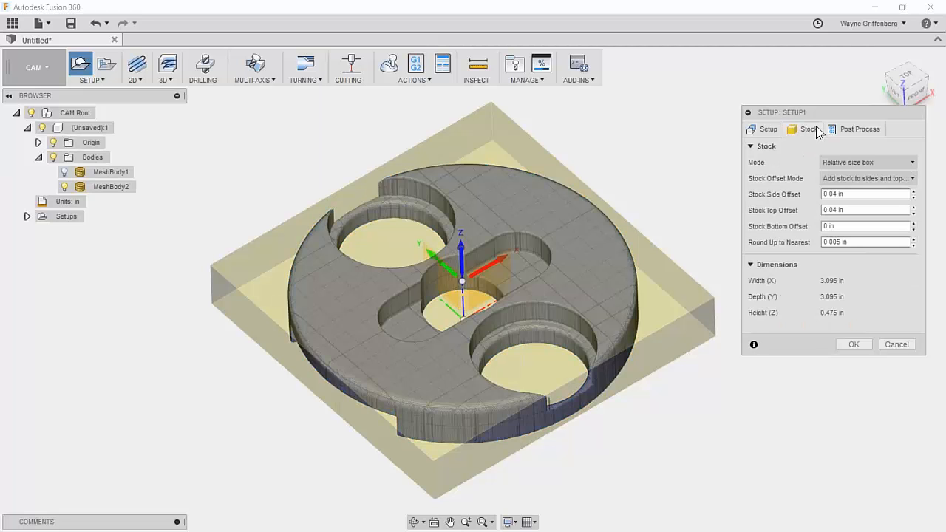
left_click(855, 164)
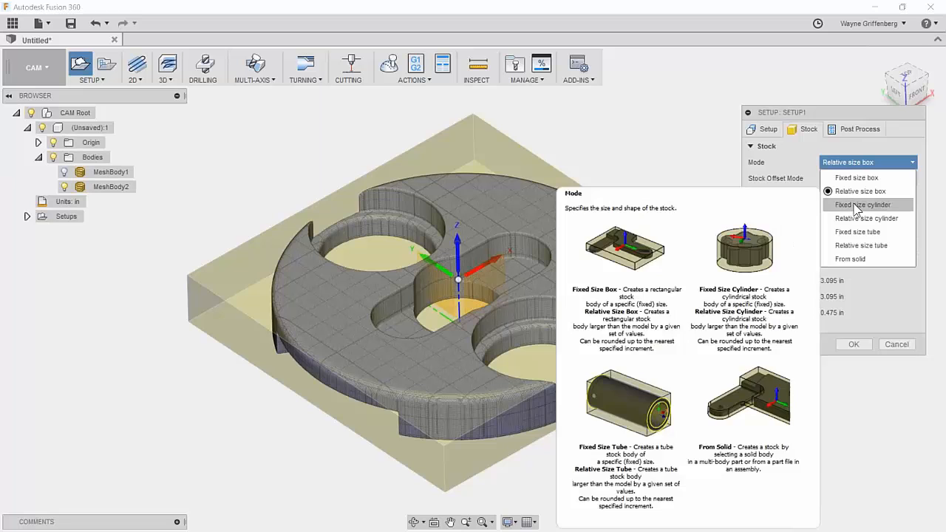
left_click(861, 205)
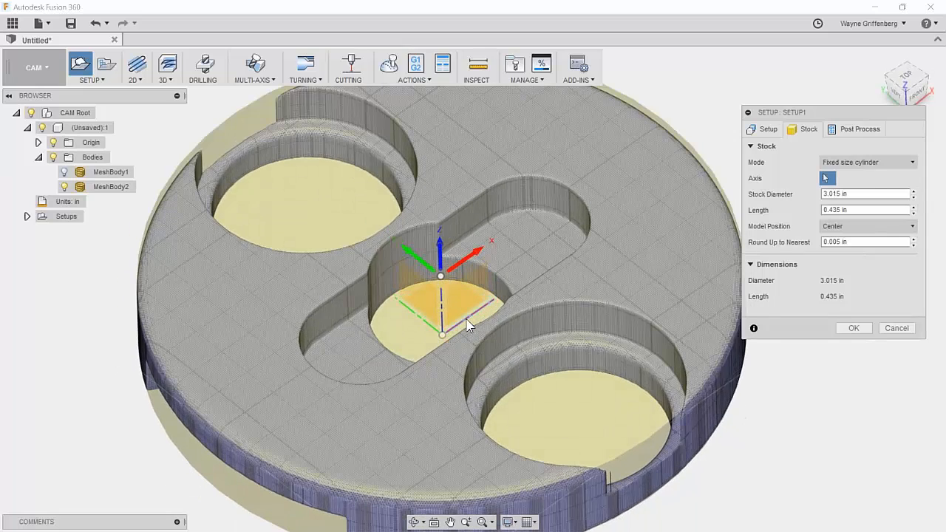
left_click(467, 325)
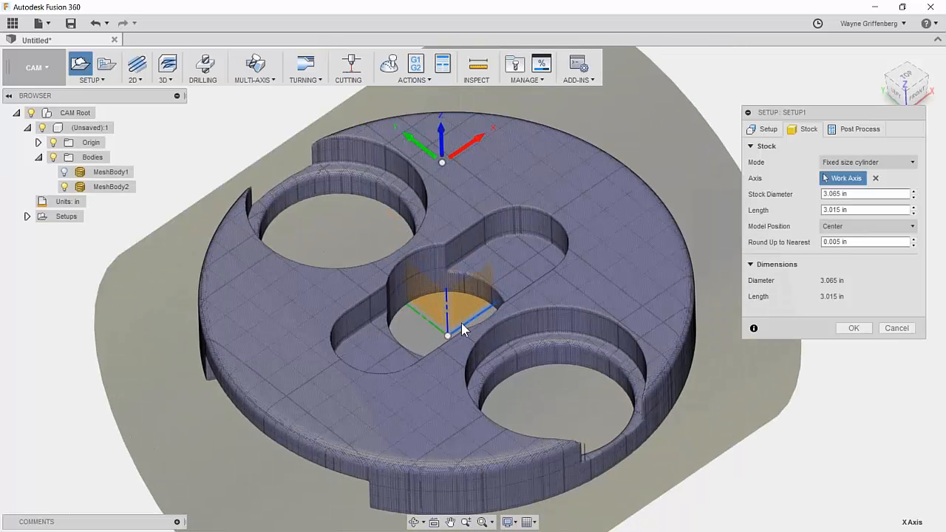
left_click(875, 179)
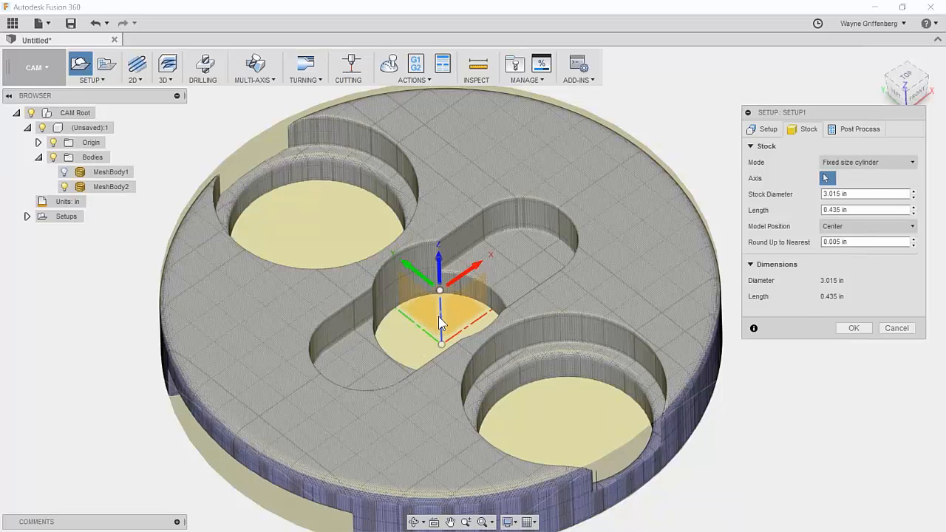
left_click(439, 324)
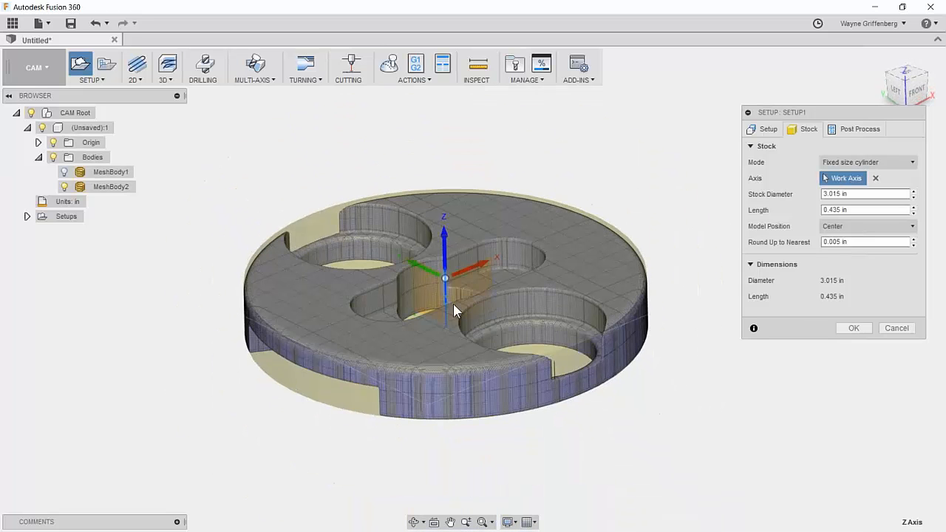
scroll(550, 307, "up", 3)
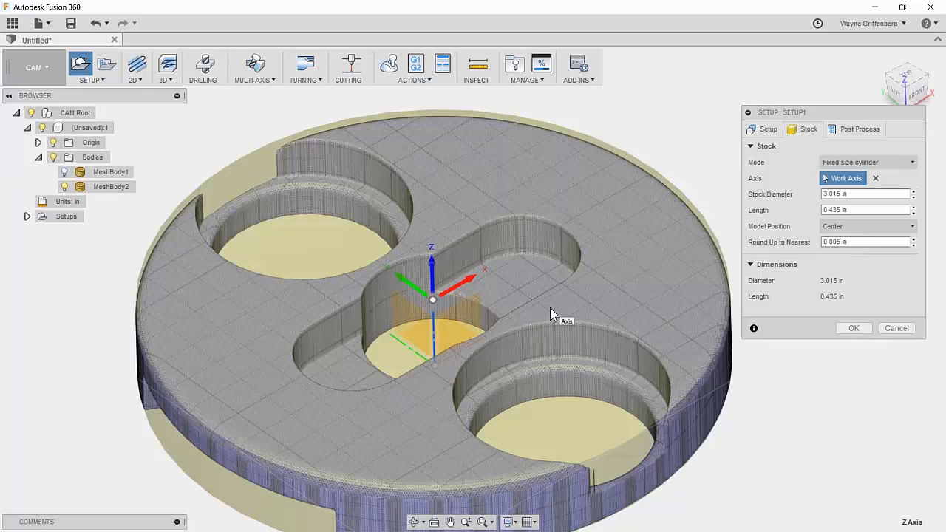
scroll(528, 309, "down", 3)
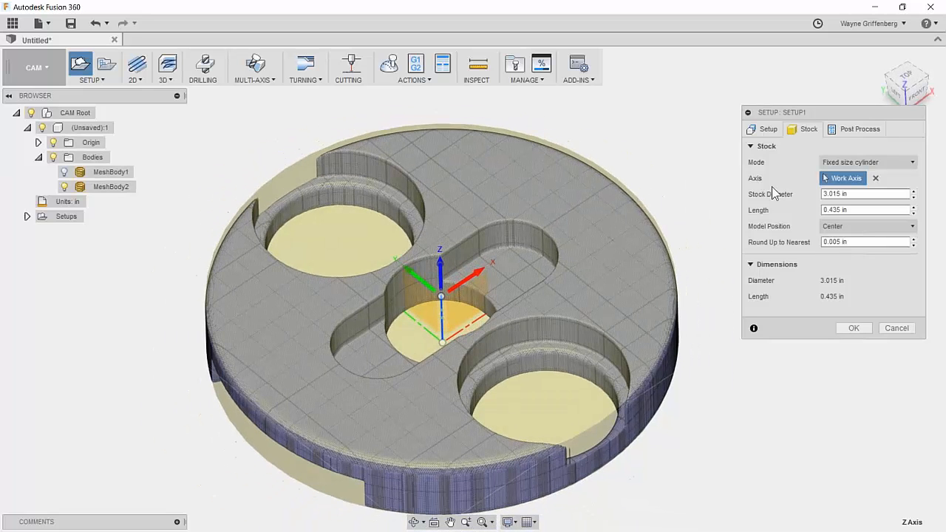
Set stock diameter 3.25 in and length 0.745 in, with the model offset .1 from front.
left_click(839, 194)
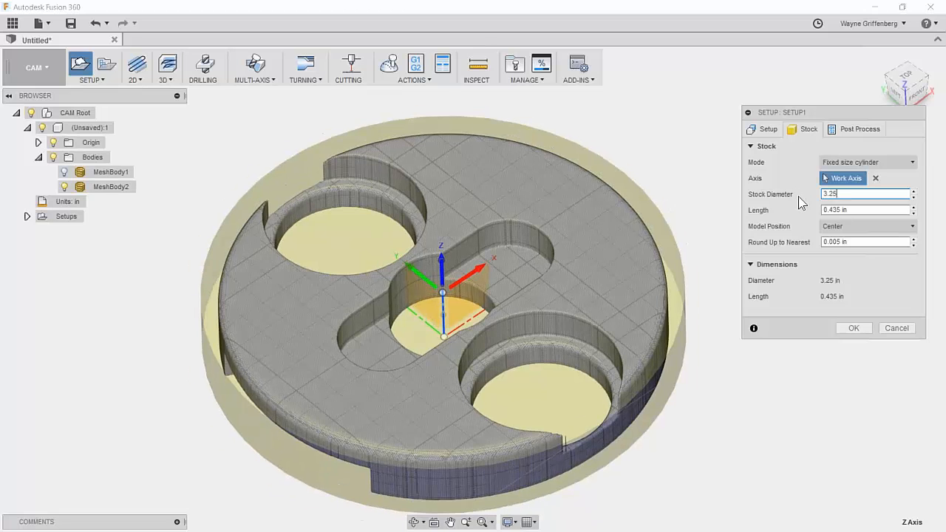
key("Tab")
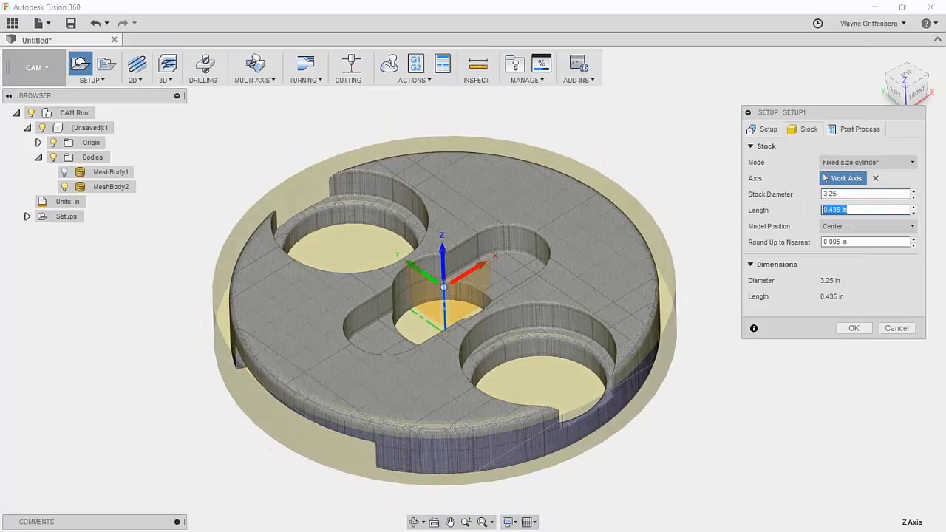
middle_click_drag(566, 391, 458, 244, "shift")
left_click(849, 226)
left_click(857, 242)
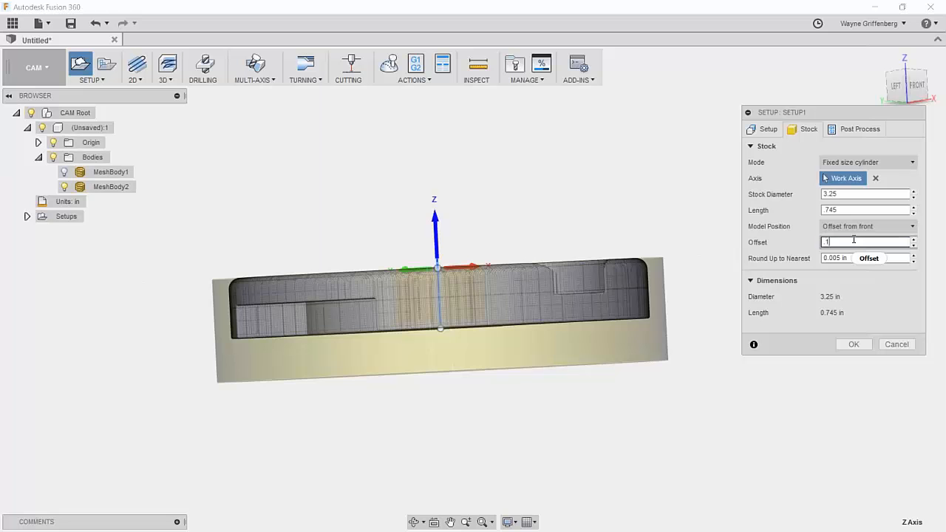
scroll(463, 226, "up", 3)
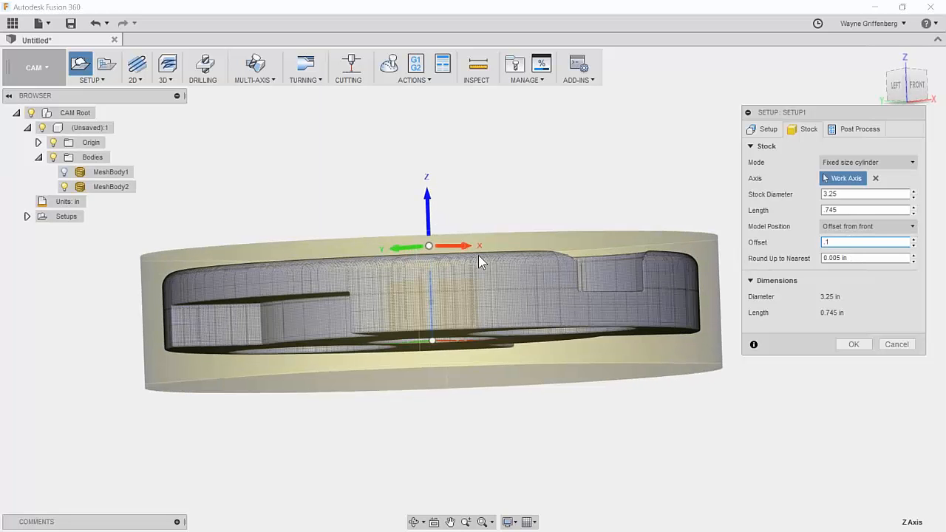
middle_click_drag(481, 265, 629, 320, "shift")
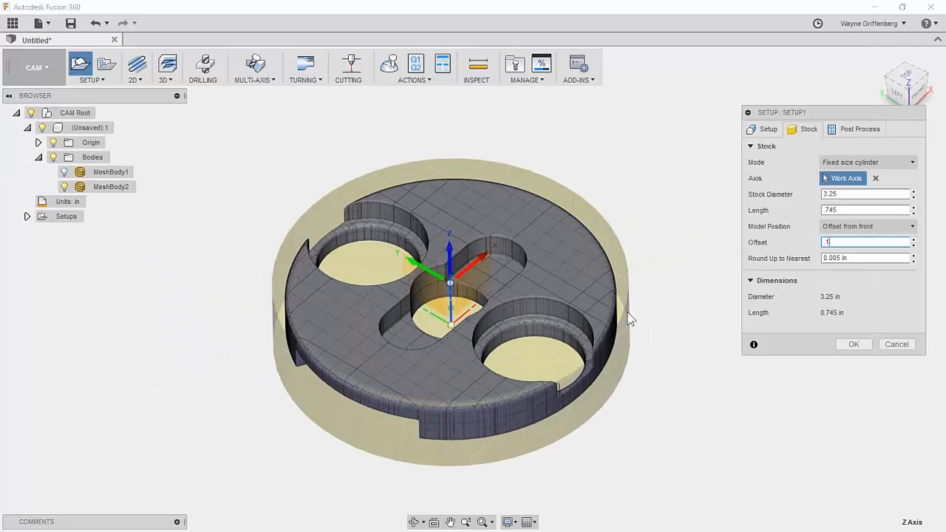
scroll(626, 319, "up", 1)
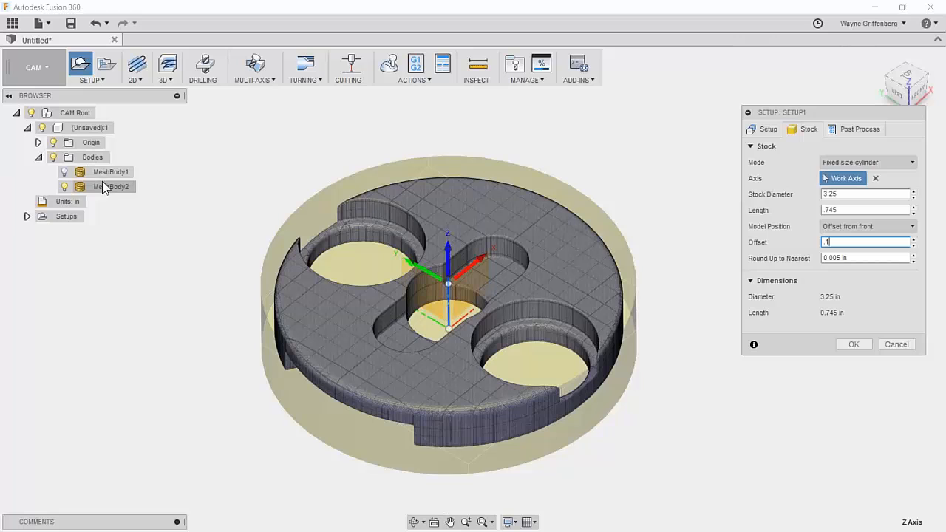
Back on the Setup tab, review the stock-point origin options for the setup.
left_click(767, 130)
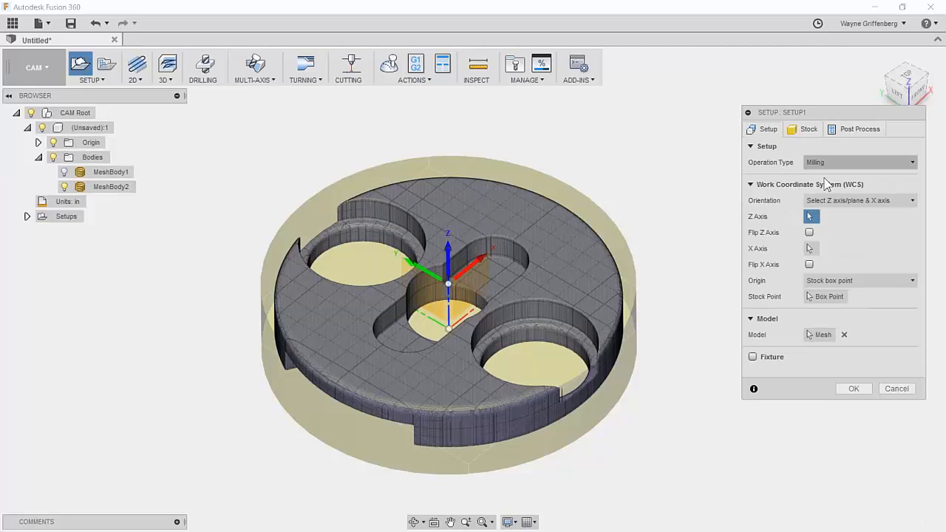
left_click(836, 297)
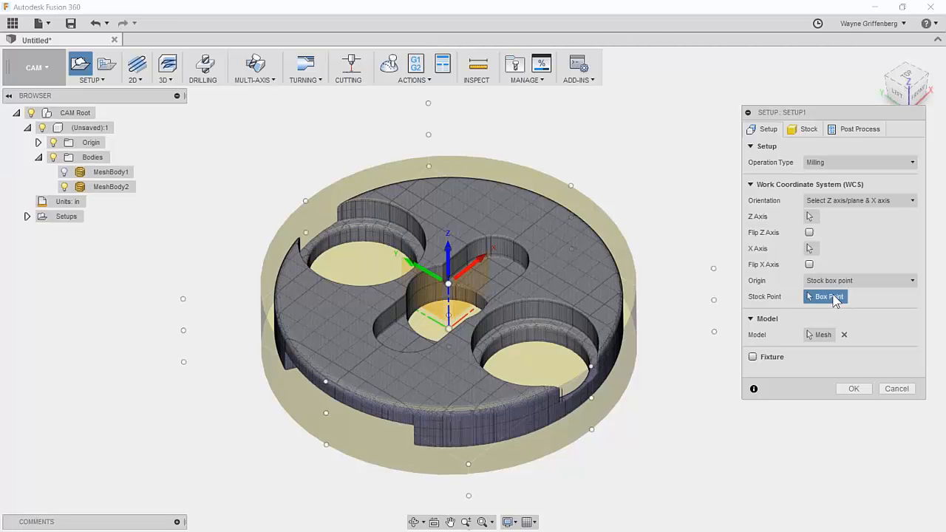
scroll(572, 287, "up", 1)
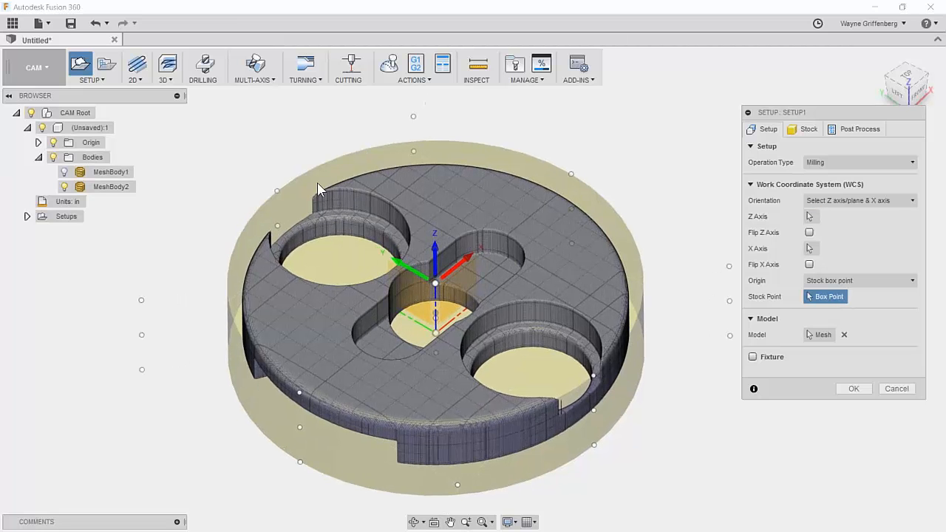
left_click(850, 280)
left_click(851, 279)
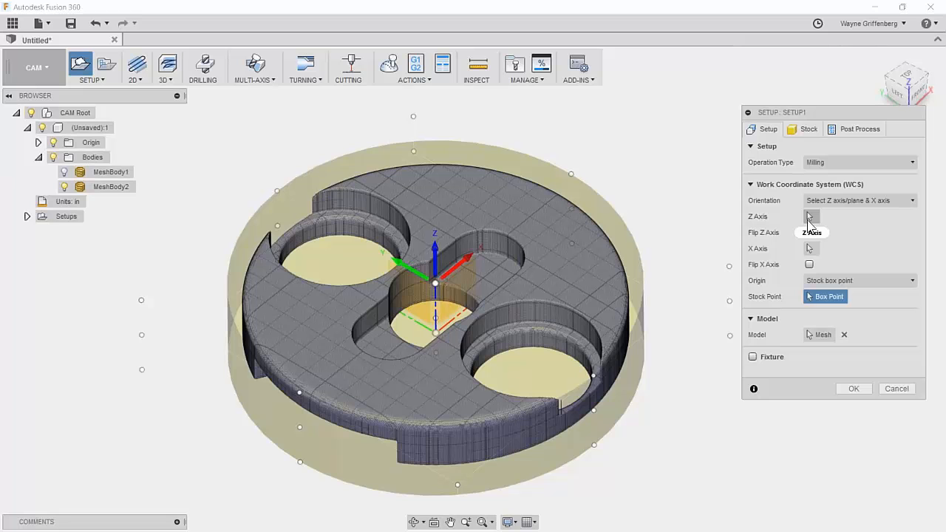
scroll(851, 280, "down", 1)
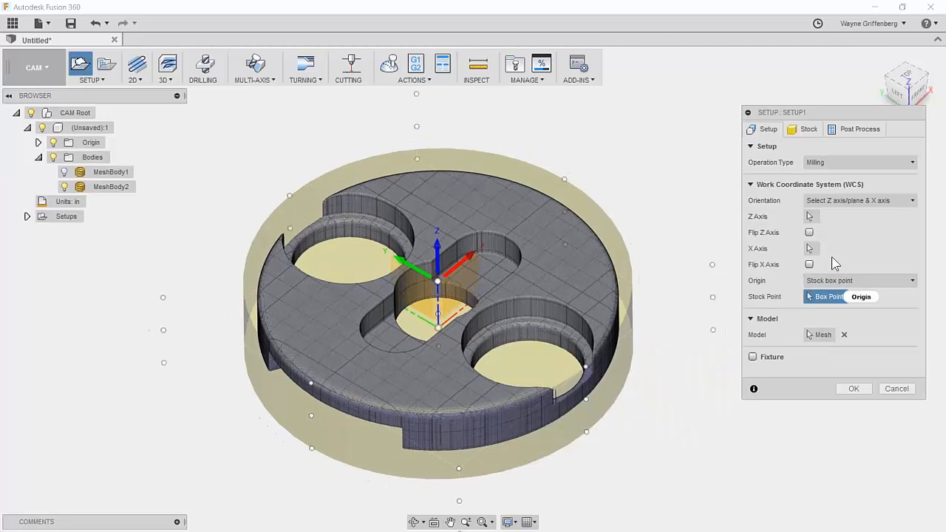
middle_click_drag(473, 274, 472, 270, "shift")
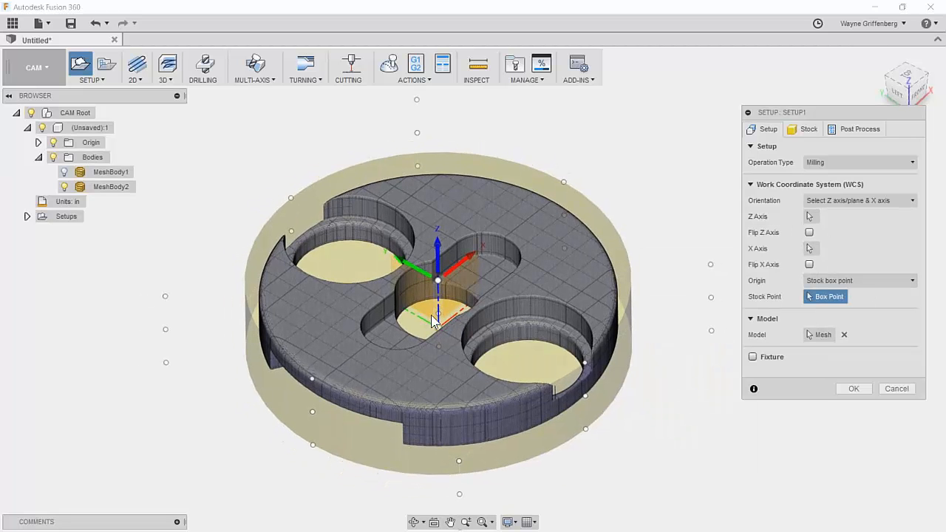
scroll(671, 283, "down", 1)
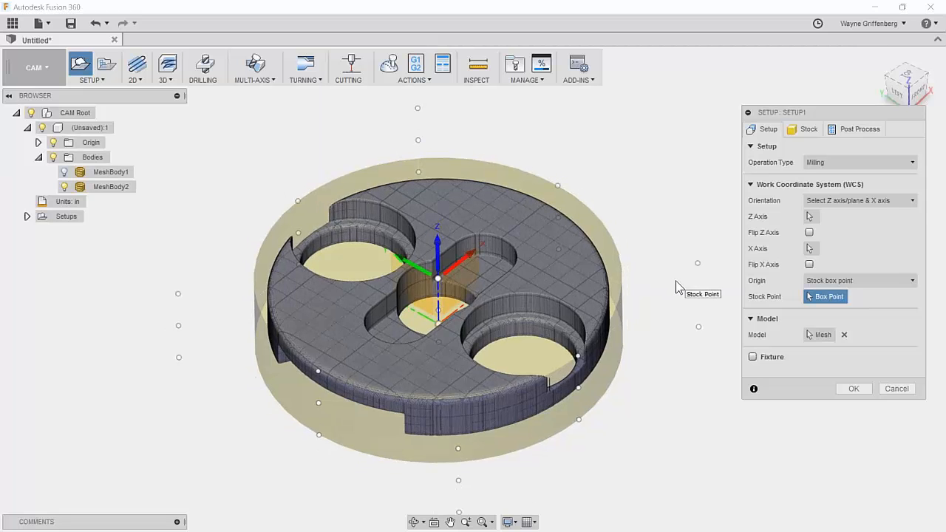
scroll(678, 281, "up", 2)
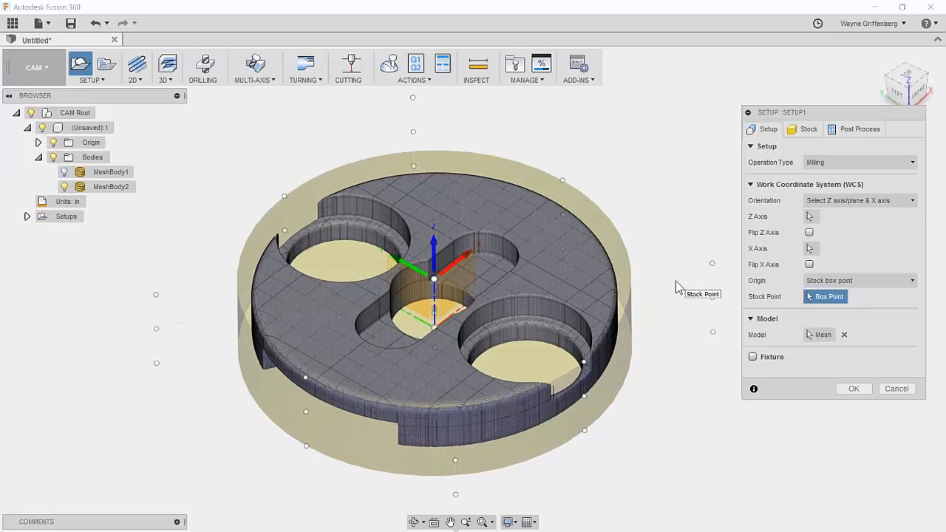
Confirm Setup1 with OK and zoom in on the part in its stock.
left_click(850, 392)
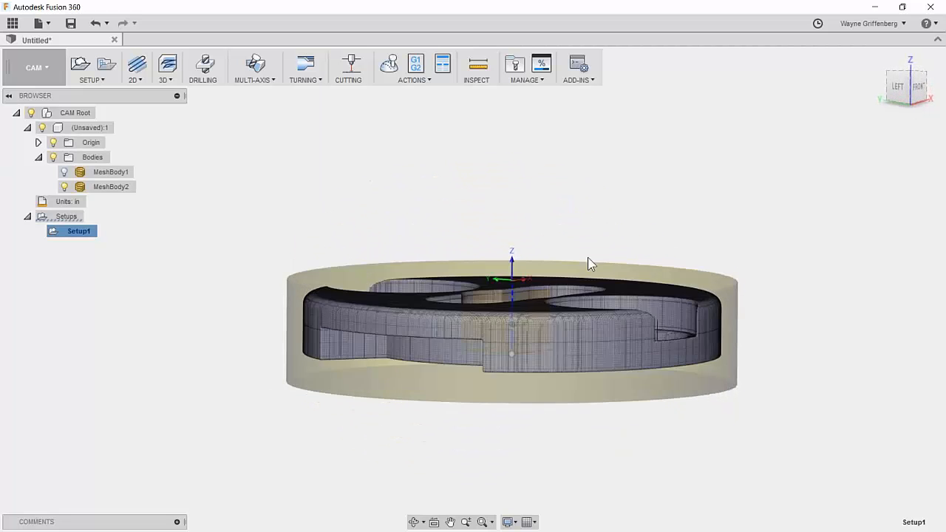
scroll(565, 283, "up", 2)
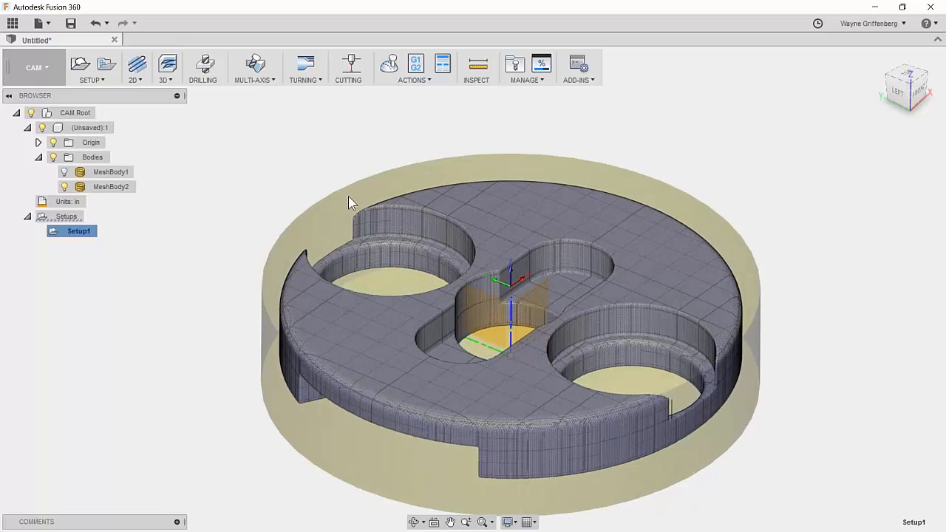
scroll(497, 283, "up", 1)
scroll(504, 276, "down", 1)
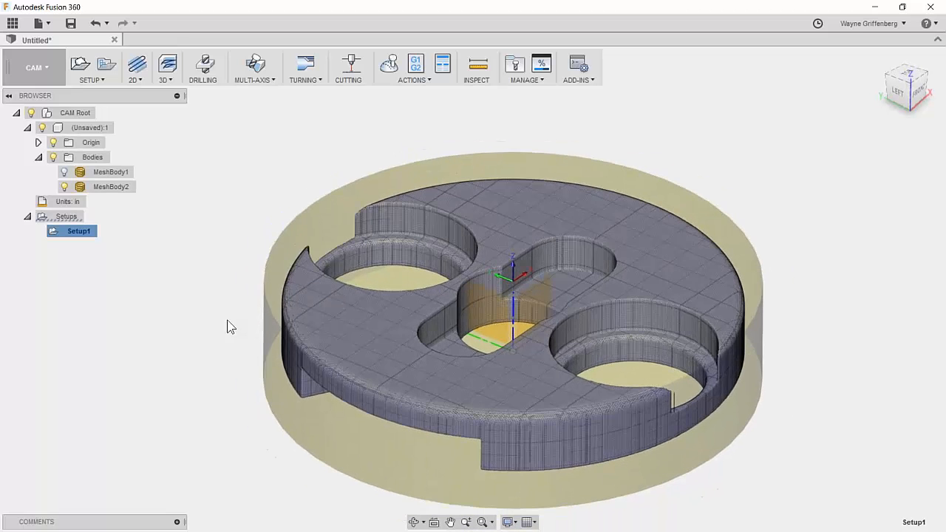
left_click(171, 83)
Create an adaptive clearing operation using the Haas_VF-2 library's #1 Ø1" face mill.
left_click(187, 95)
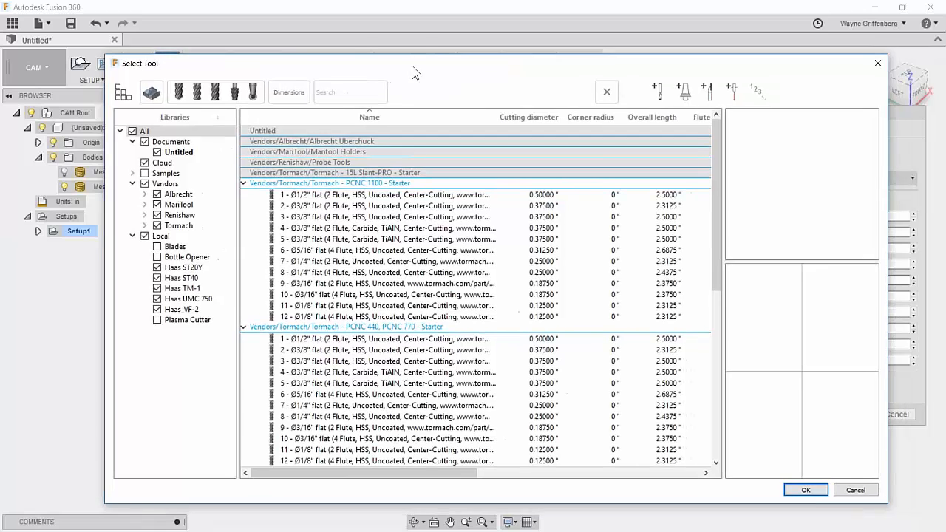
scroll(378, 319, "down", 7)
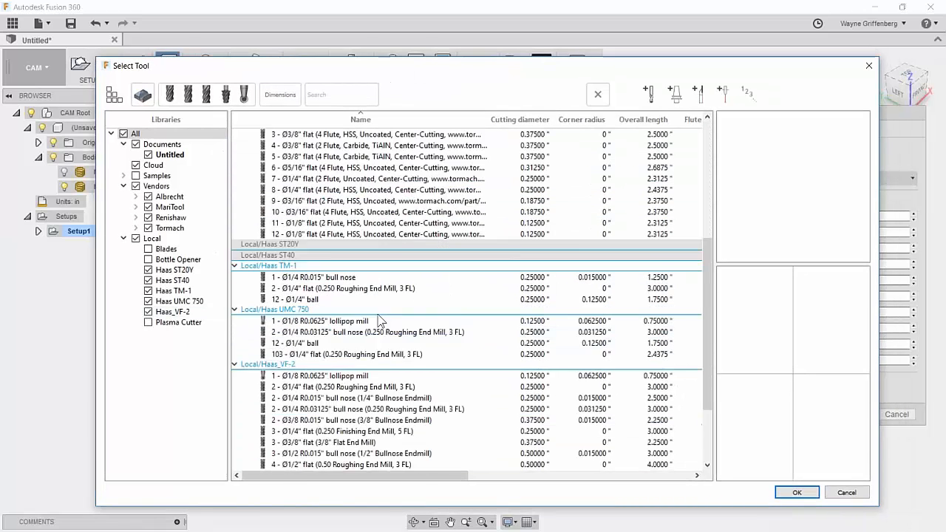
scroll(379, 319, "down", 3)
left_click(221, 95)
left_click(380, 166)
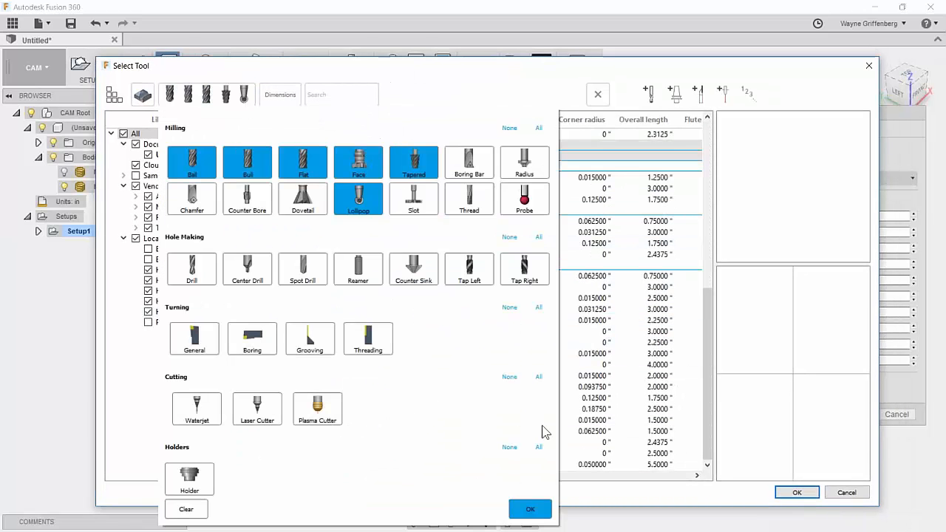
left_click(530, 508)
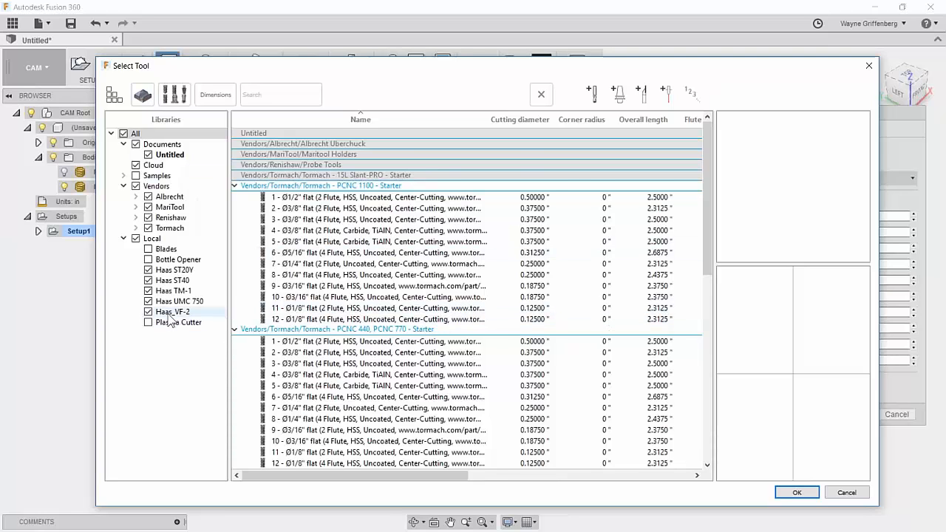
left_click(172, 313)
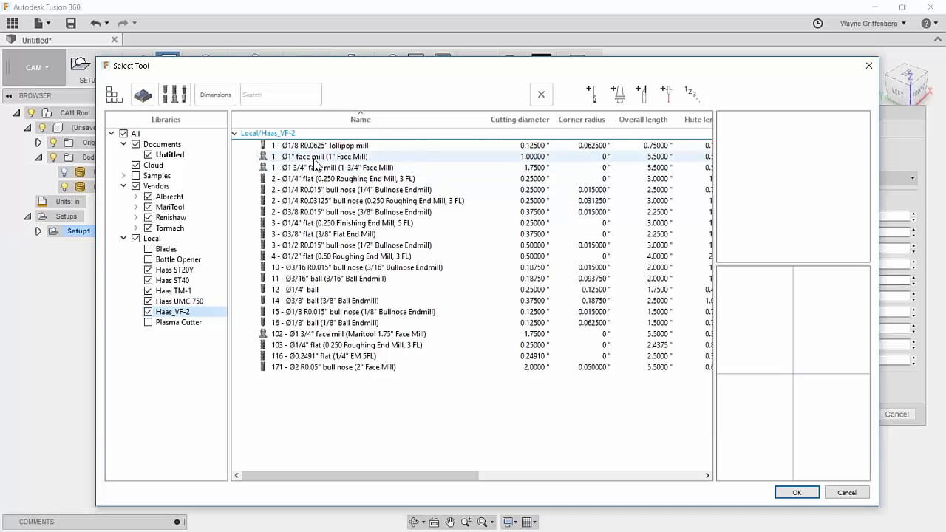
left_click(332, 157)
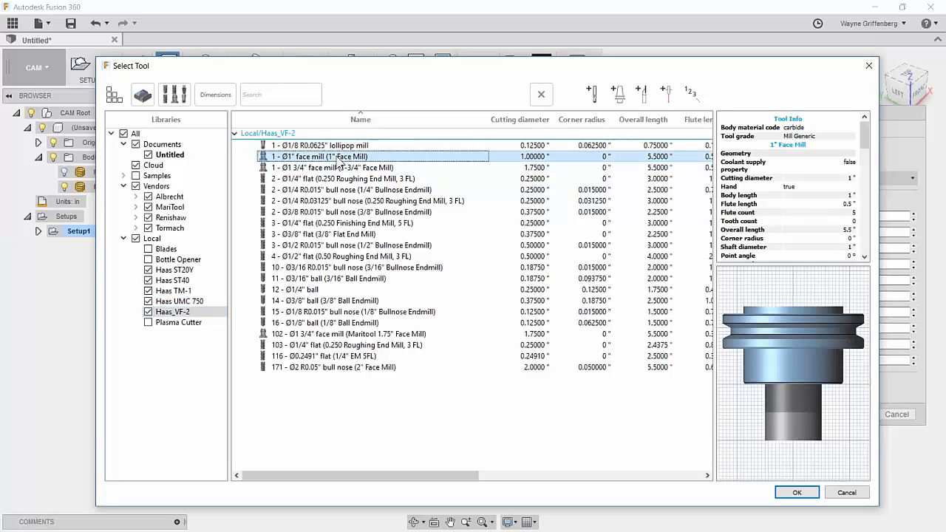
left_click(798, 493)
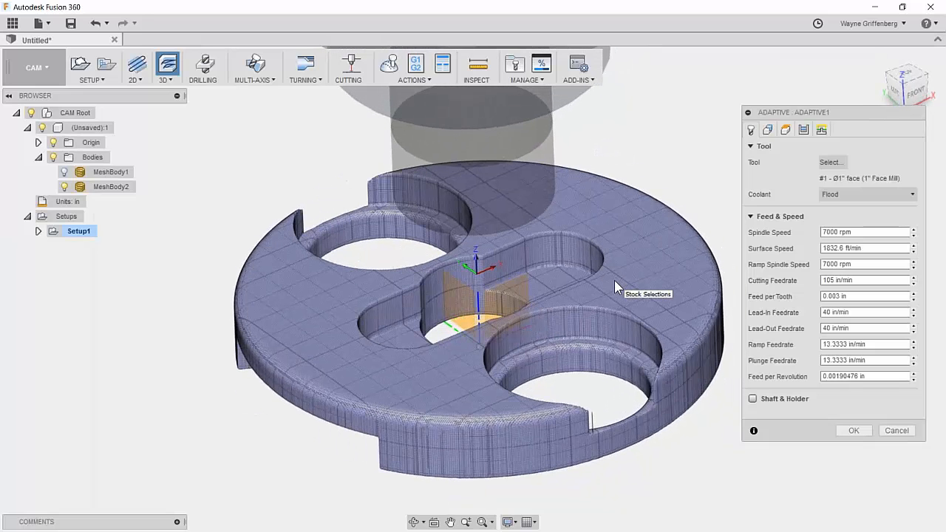
Set Adaptive1's Top Height from Stock top and Bottom Height from Model top.
left_click(768, 131)
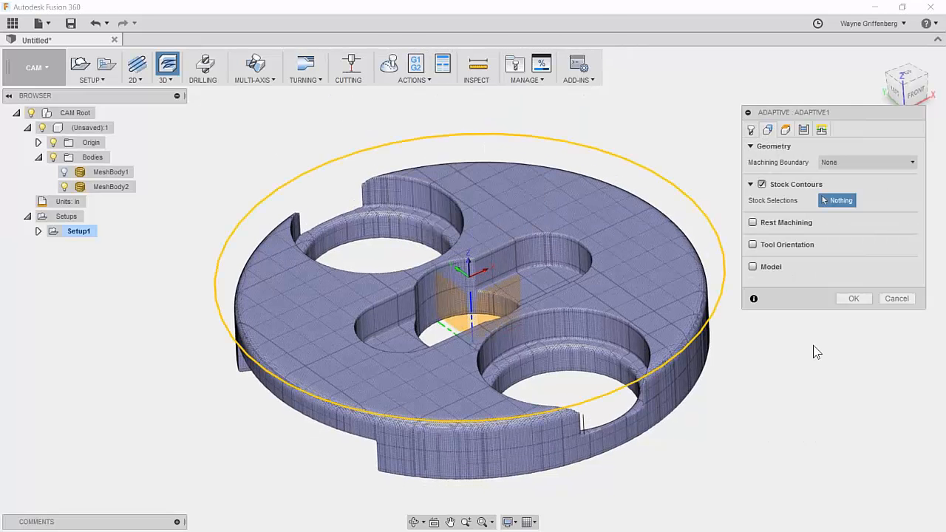
left_click(786, 130)
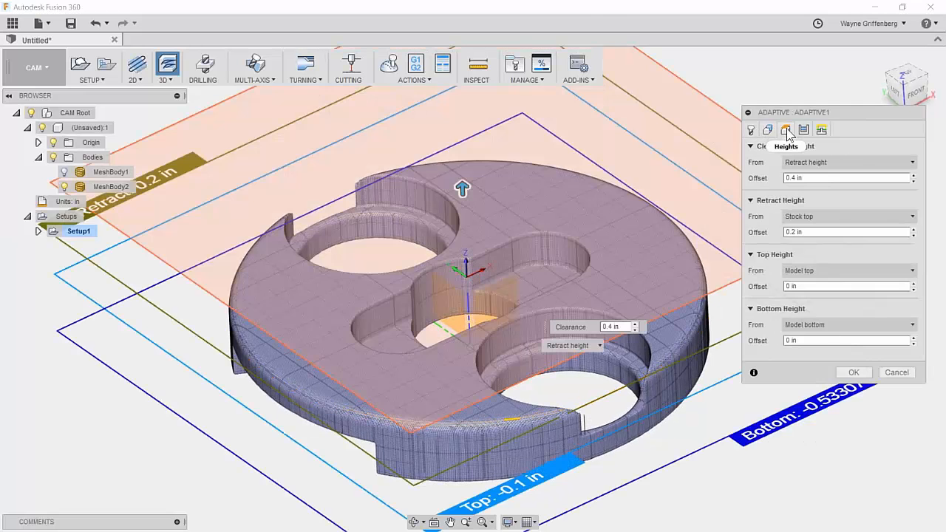
middle_click_drag(495, 405, 495, 354, "shift")
scroll(496, 355, "up", 1)
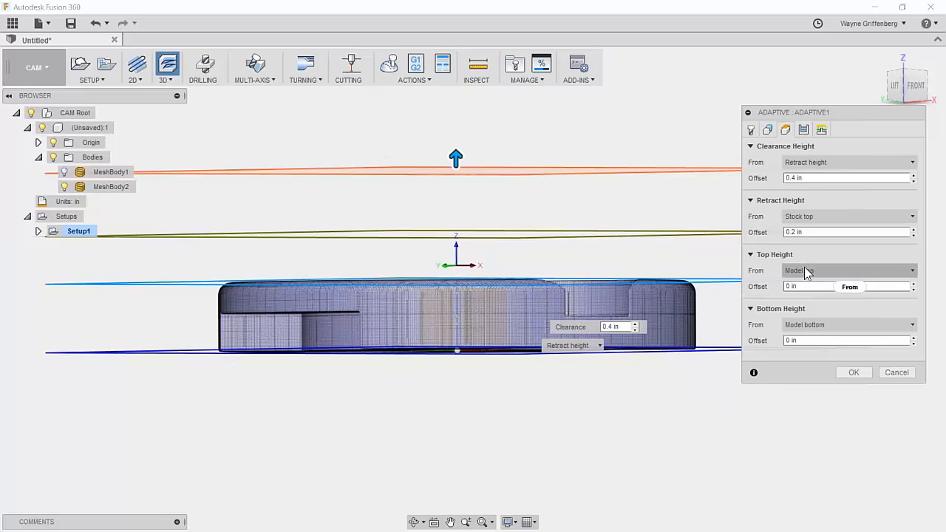
left_click(809, 274)
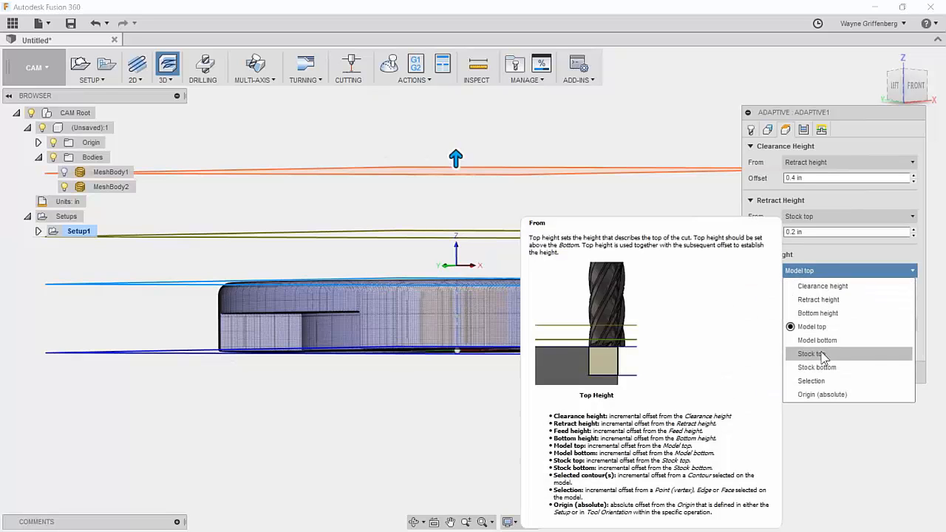
left_click(822, 353)
left_click(811, 326)
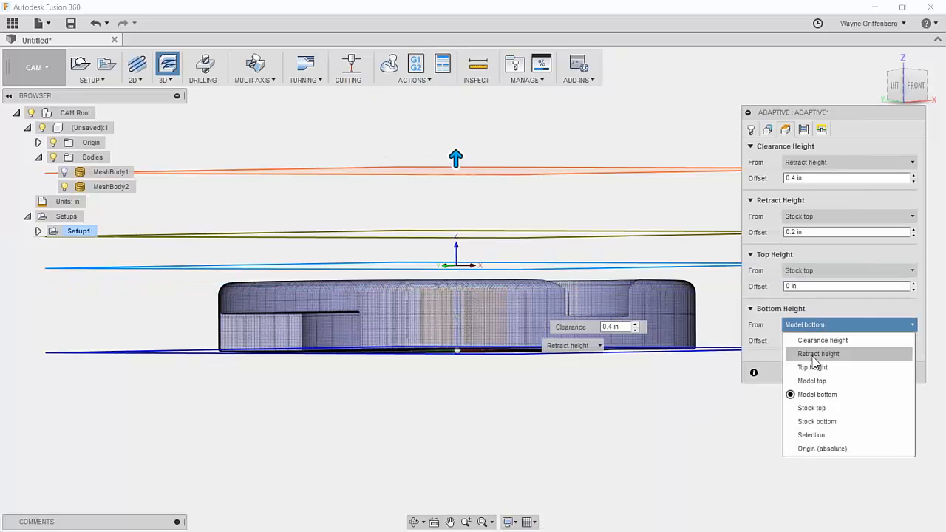
left_click(814, 380)
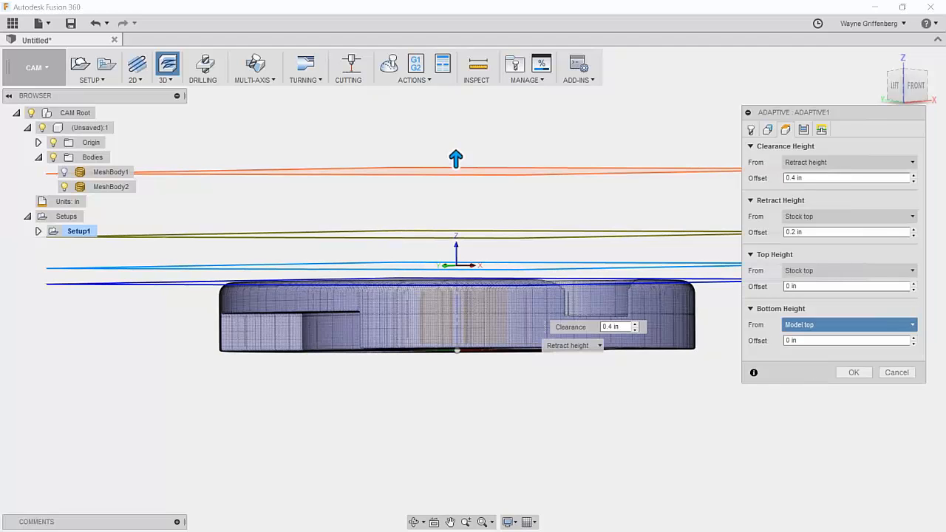
middle_click_drag(710, 492, 696, 388, "shift")
scroll(697, 390, "up", 3)
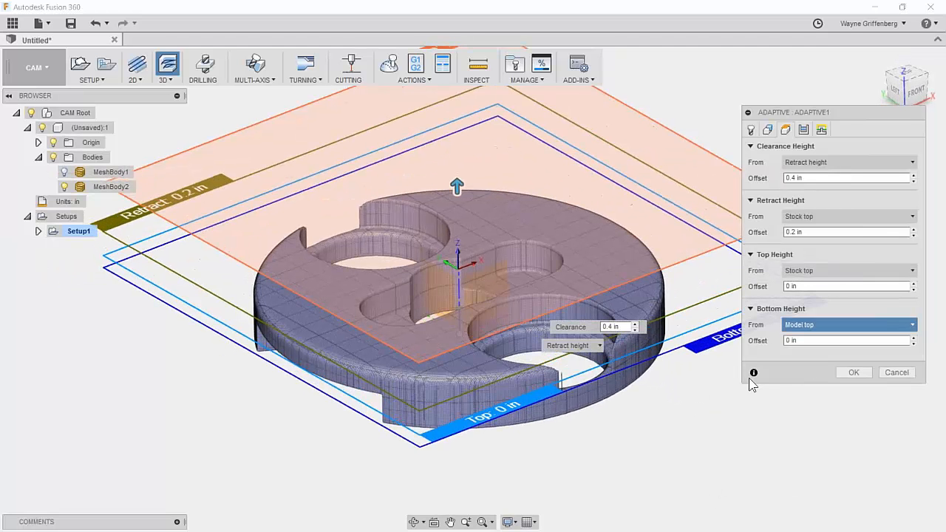
left_click(803, 130)
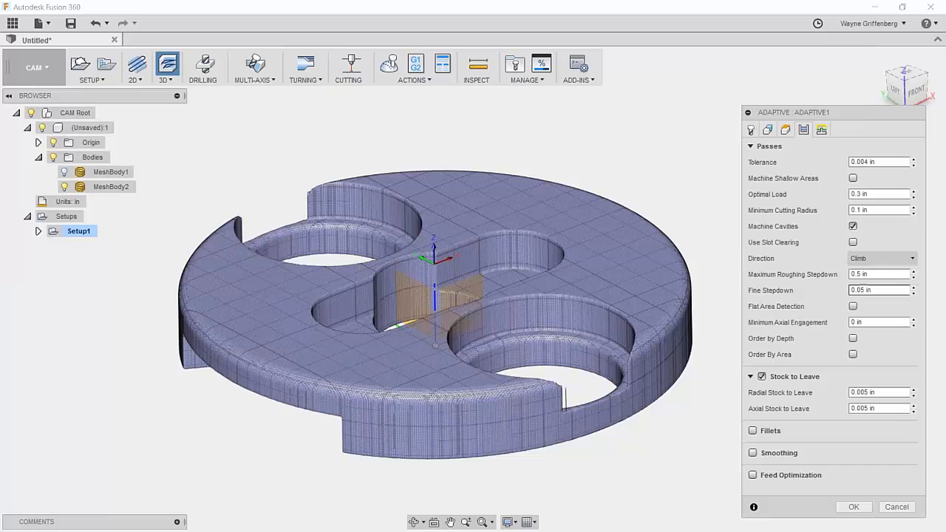
Set maximum roughing stepdown to .050, turn off Stock to Leave, and generate the toolpath.
left_click(880, 275)
type(".050")
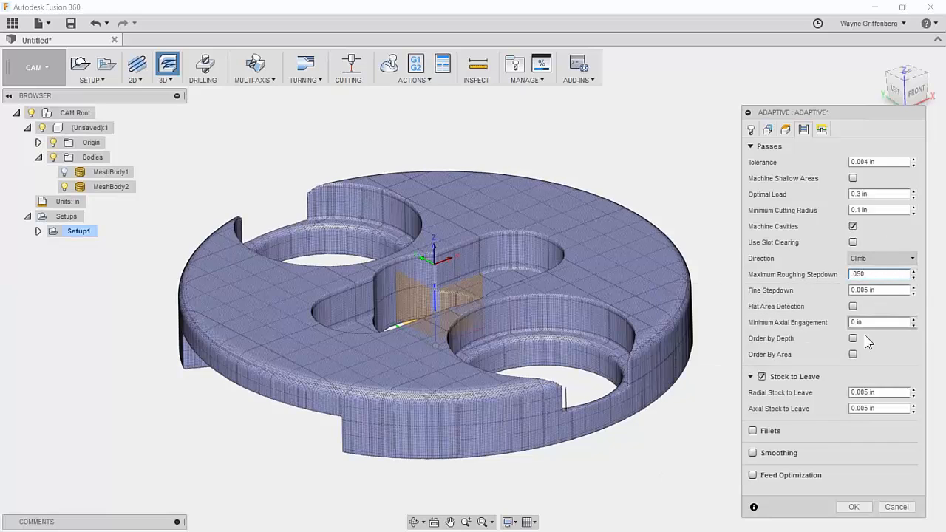
left_click(762, 377)
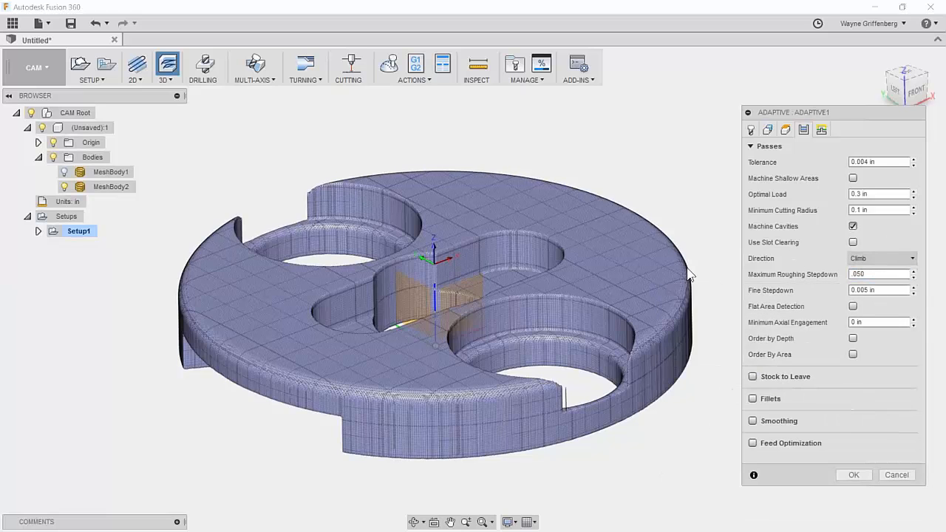
left_click(853, 475)
Inspect the Adaptive1 toolpath from the side, then start its simulation.
scroll(813, 381, "down", 3)
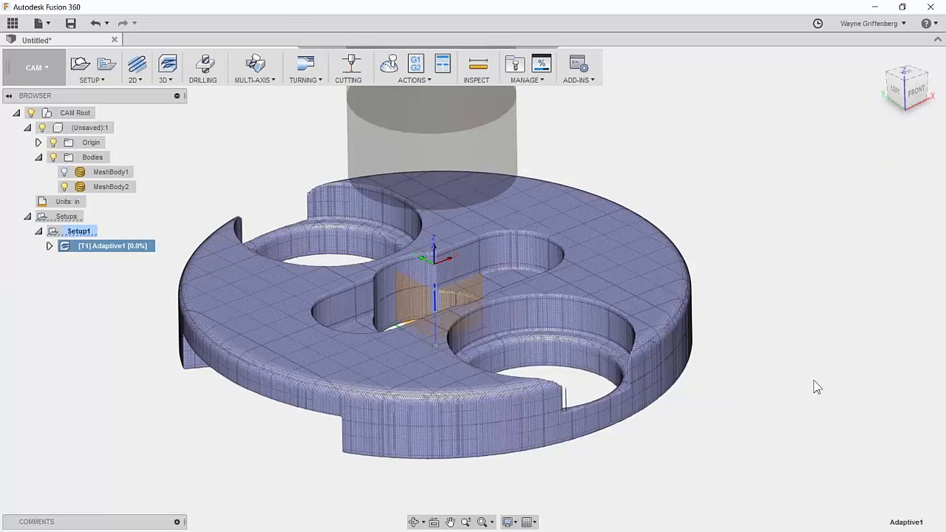
middle_click_drag(799, 397, 802, 394, "shift")
scroll(802, 394, "up", 2)
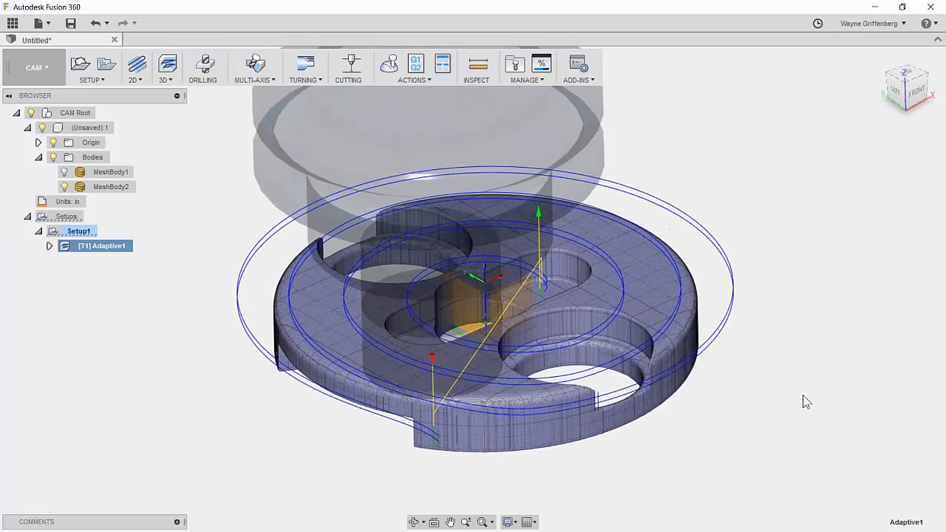
scroll(785, 395, "down", 2)
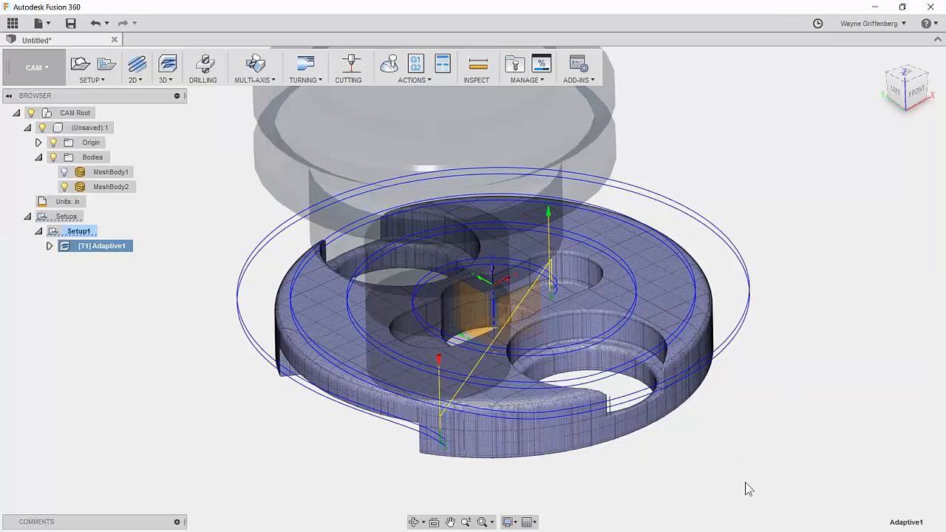
left_click(389, 64)
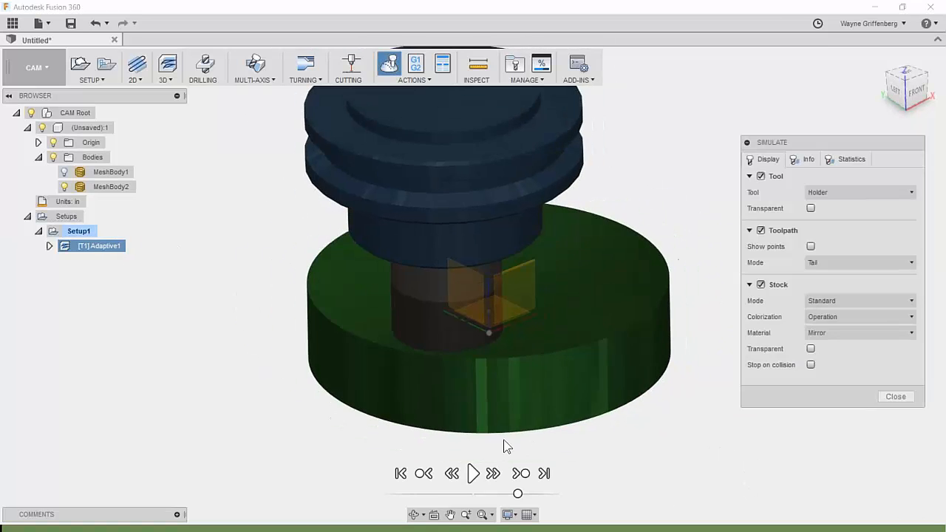
left_click(473, 474)
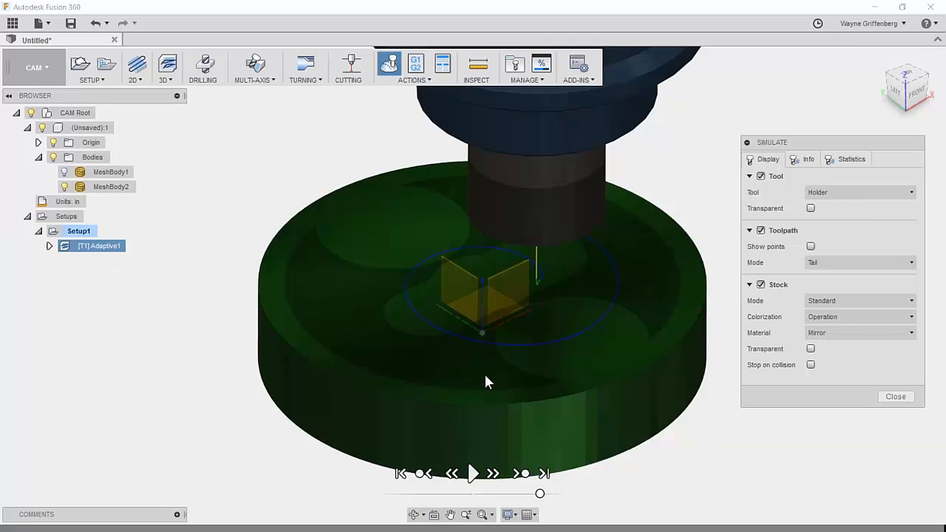
scroll(558, 353, "up", 1)
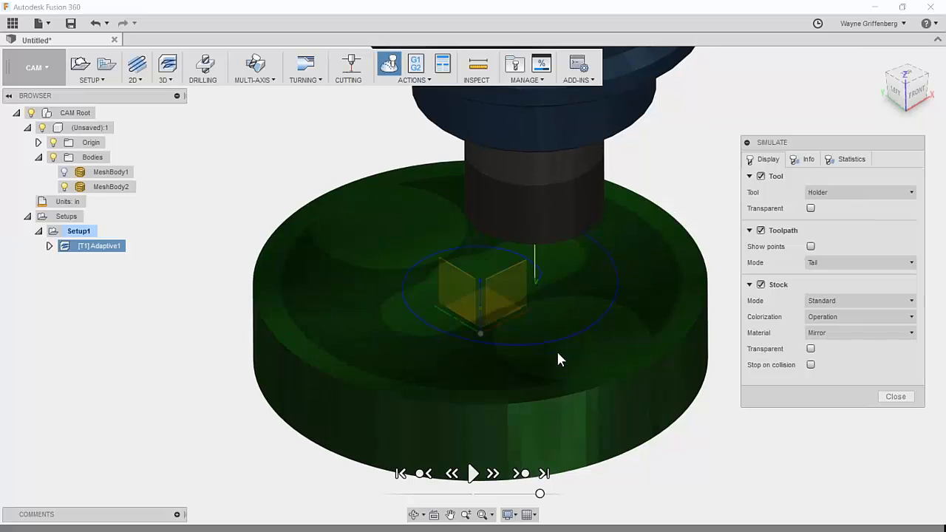
left_click(896, 397)
left_click(281, 431)
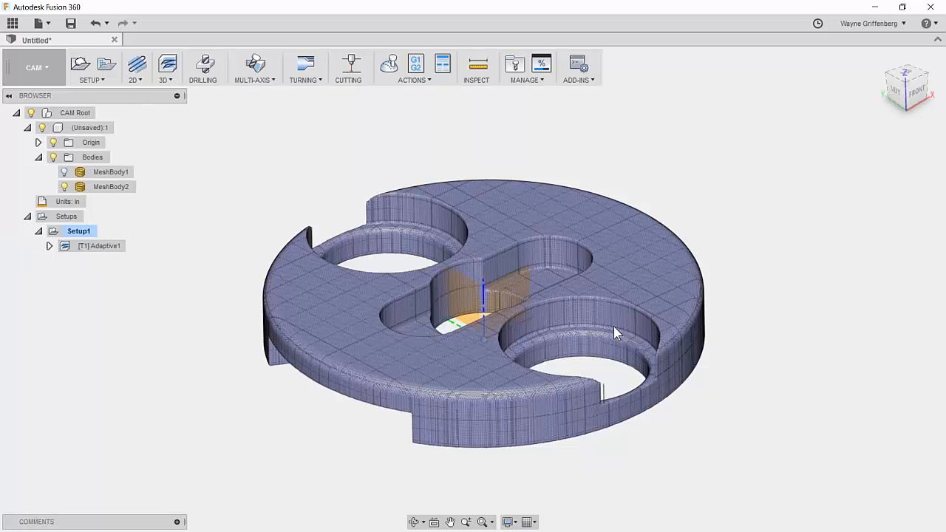
Rotate the part to its left side and start a second adaptive clearing operation.
scroll(579, 308, "up", 2)
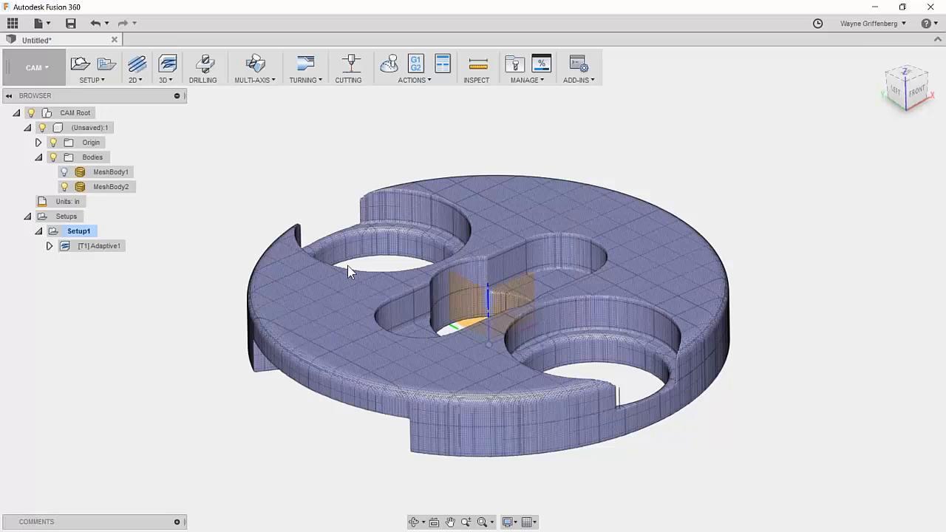
scroll(705, 323, "down", 1)
scroll(705, 323, "up", 1)
scroll(145, 314, "up", 2)
middle_click_drag(631, 390, 480, 278, "shift")
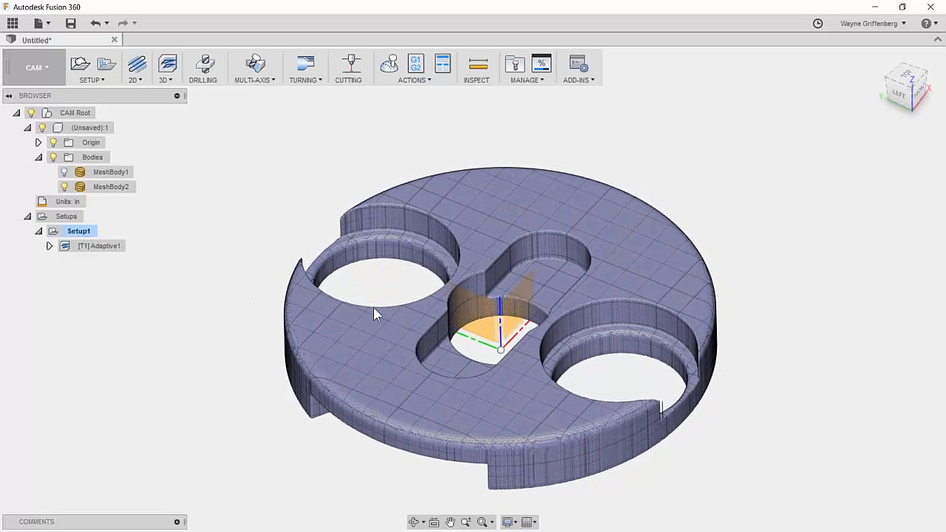
scroll(373, 307, "down", 1)
left_click(169, 74)
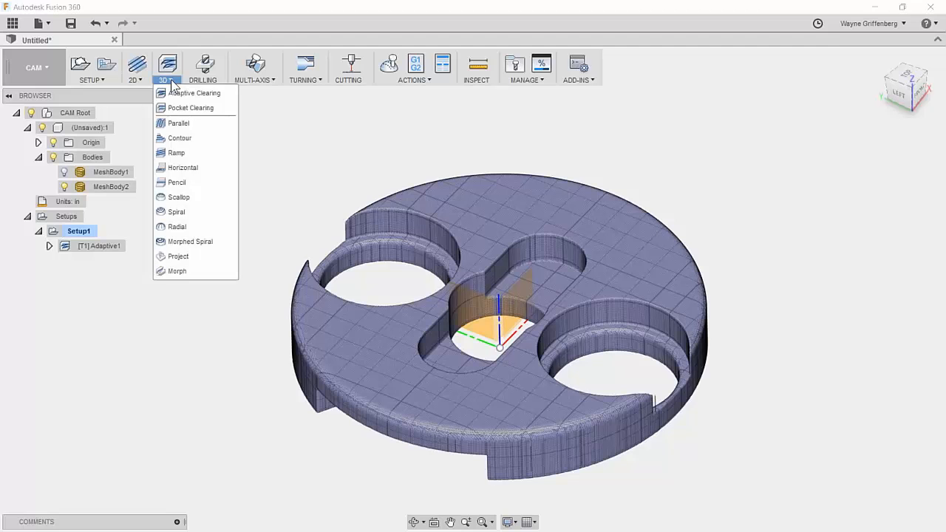
left_click(214, 93)
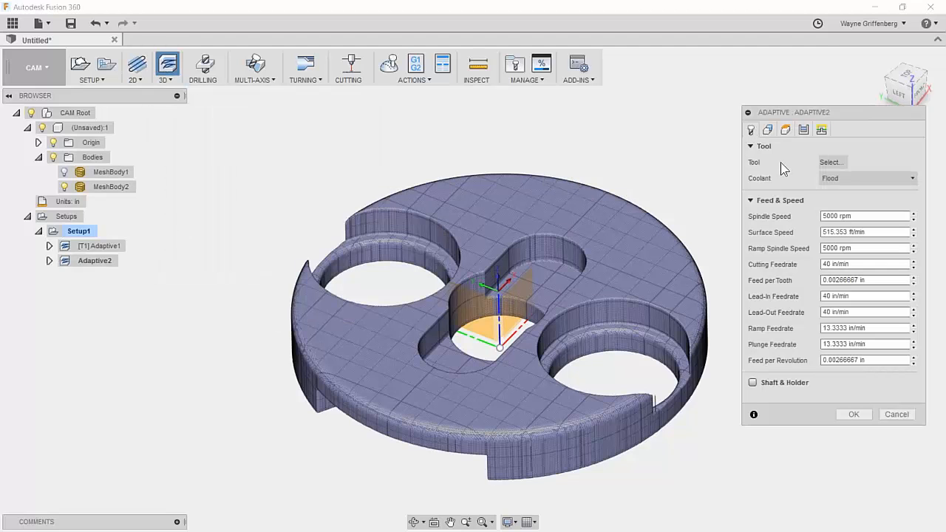
Give Adaptive2 the Haas_VF-2 #2 Ø1/4" R0.03125" bull nose end mill.
left_click(831, 162)
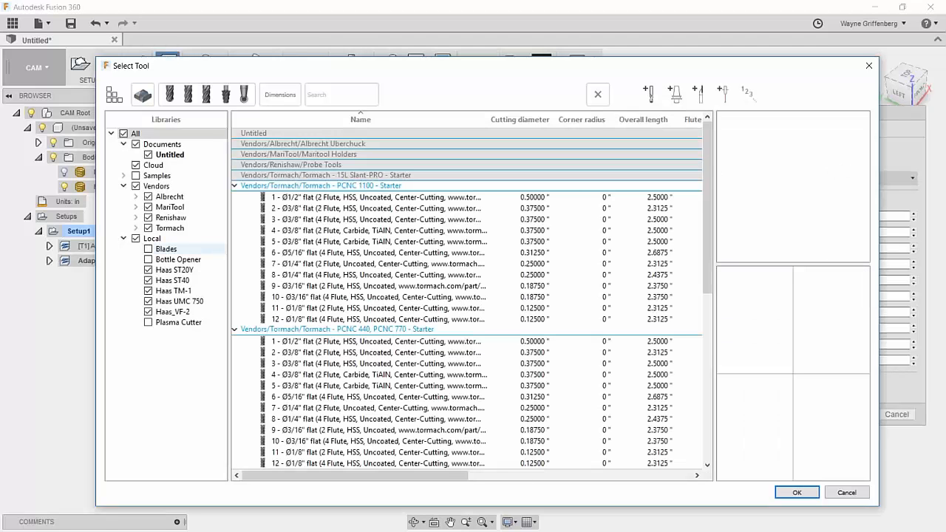
left_click(178, 311)
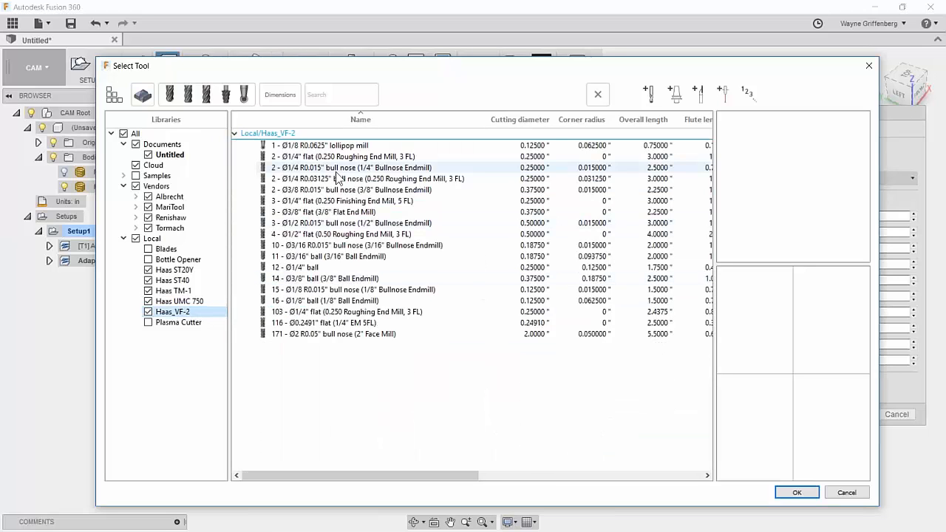
left_click(337, 180)
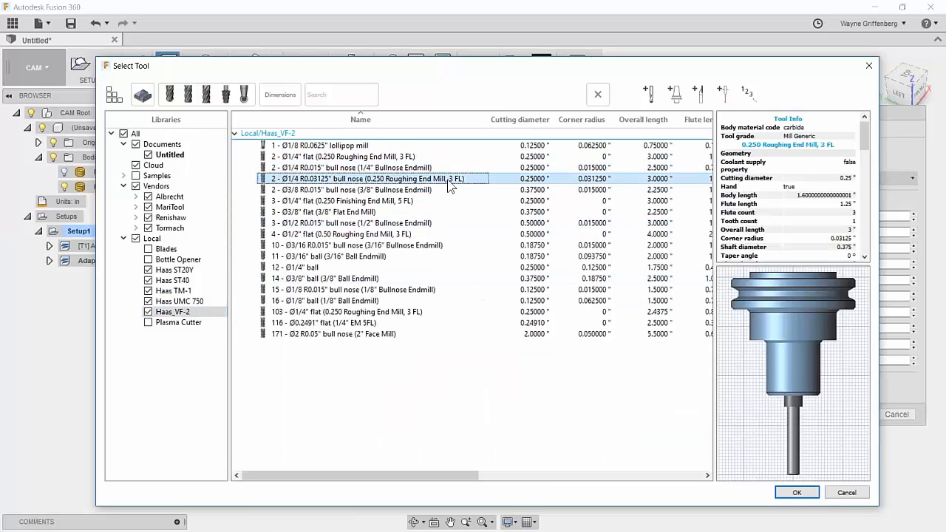
left_click(794, 493)
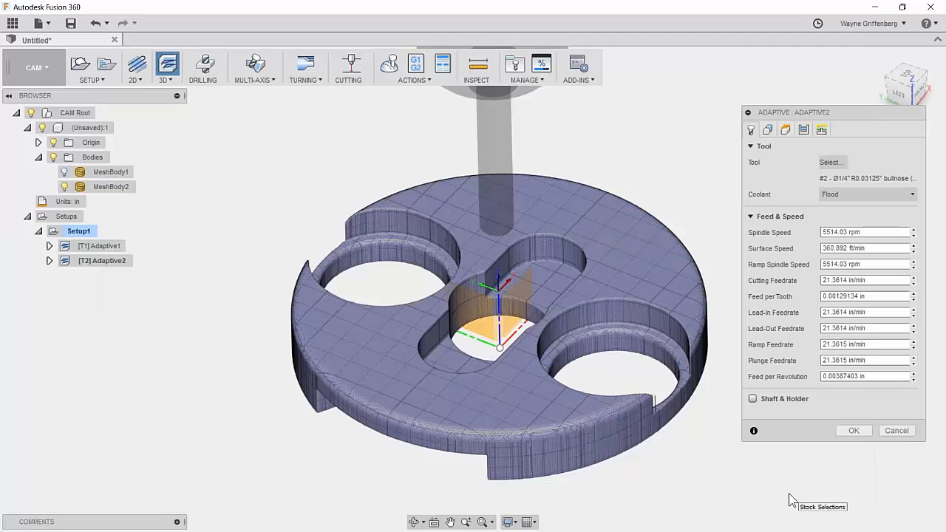
Try a Selection machining boundary, revert it to None, and inspect the stock contour.
left_click(767, 131)
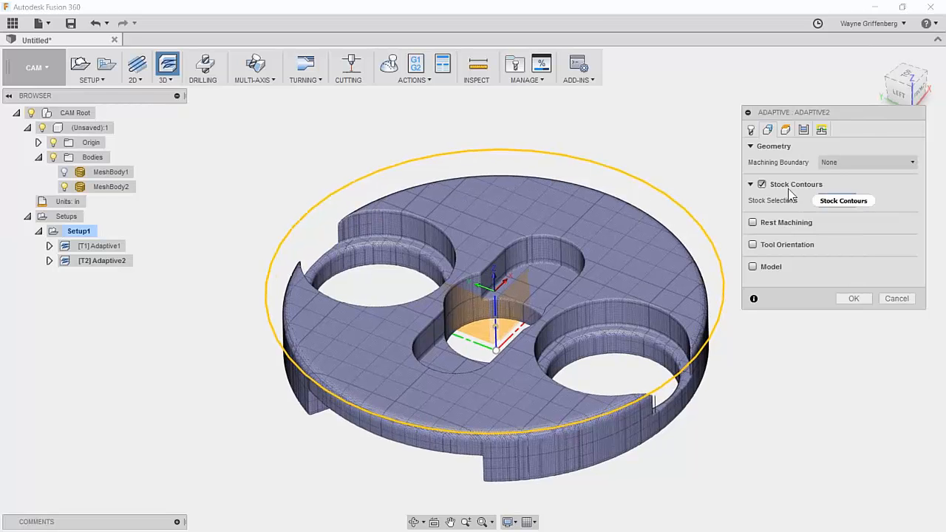
left_click(837, 163)
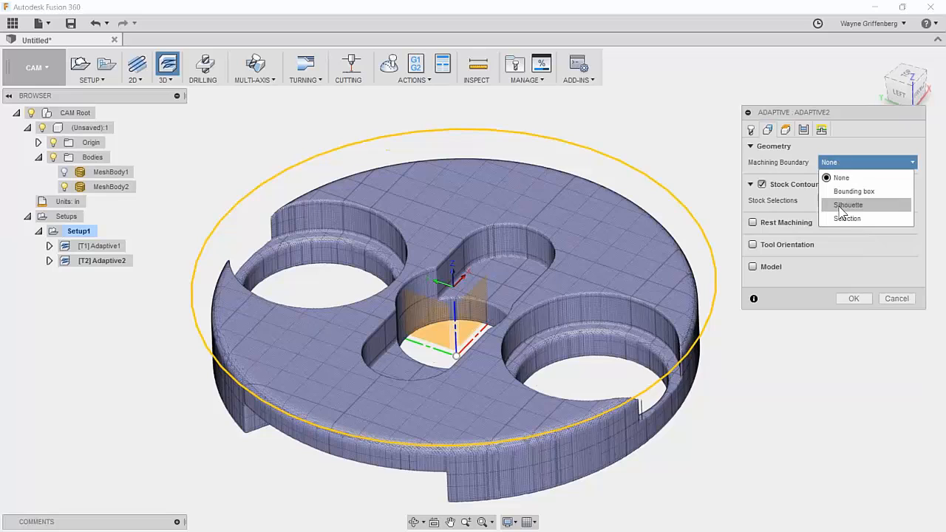
left_click(840, 219)
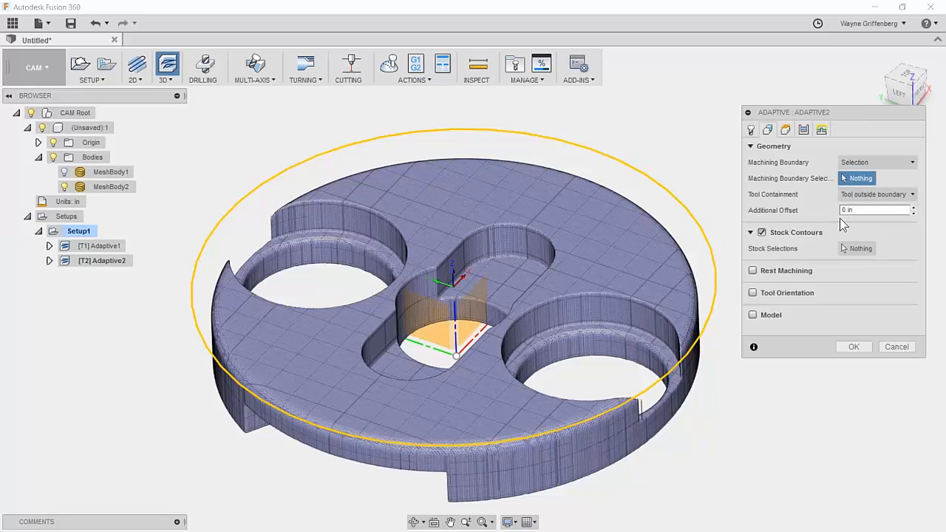
left_click(861, 162)
left_click(859, 178)
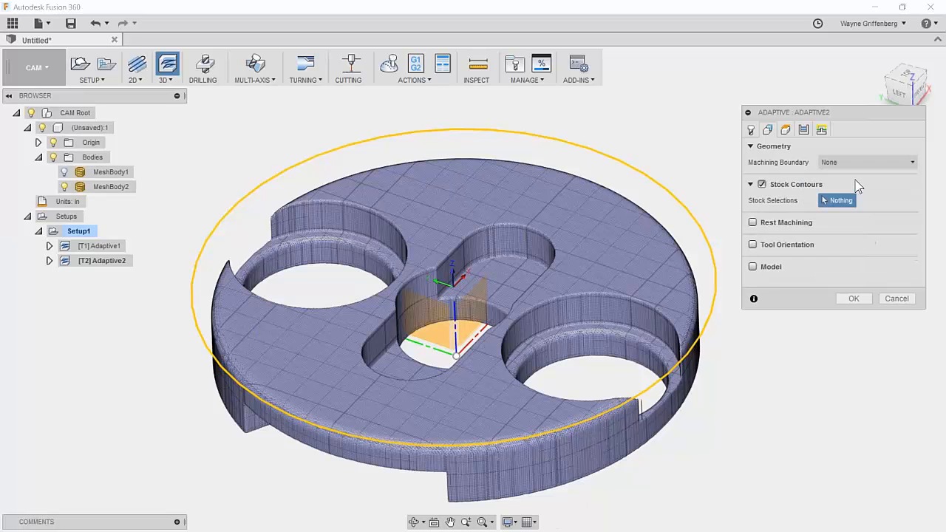
middle_click_drag(701, 273, 696, 270, "shift")
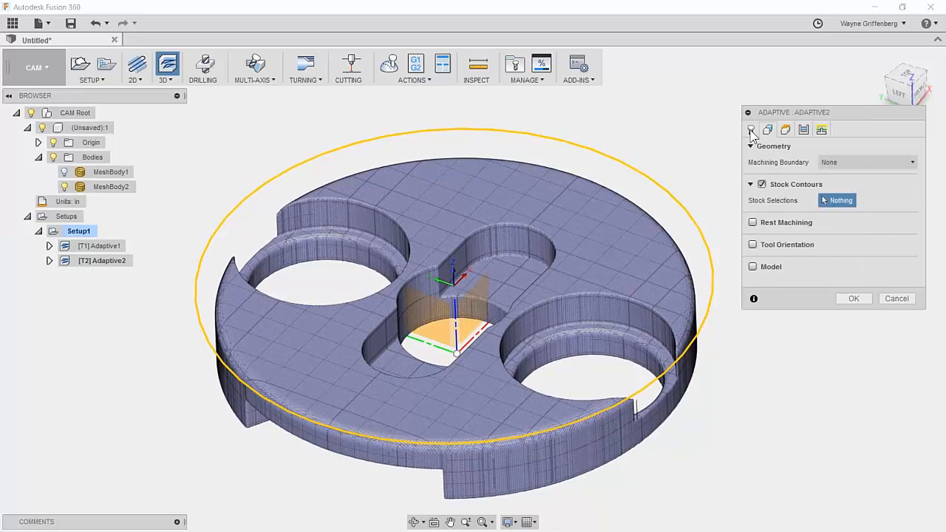
scroll(648, 331, "up", 3)
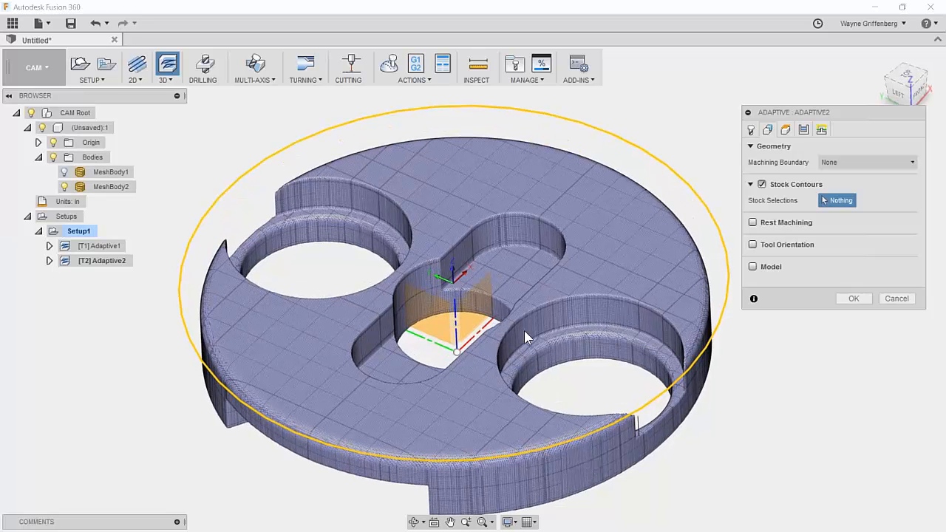
middle_click_drag(679, 346, 675, 347, "shift")
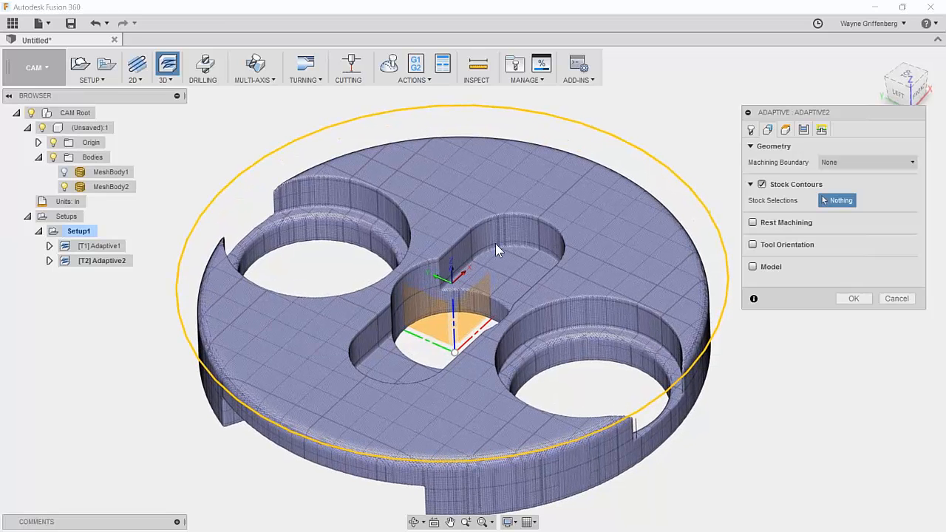
scroll(458, 251, "down", 2)
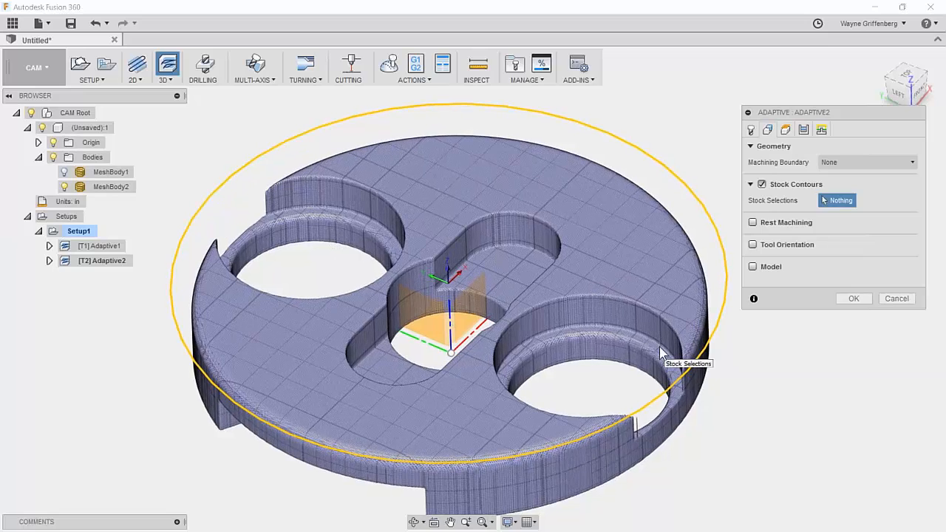
Offset Adaptive2's bottom height .125 in from the model bottom and check the height planes.
left_click(786, 129)
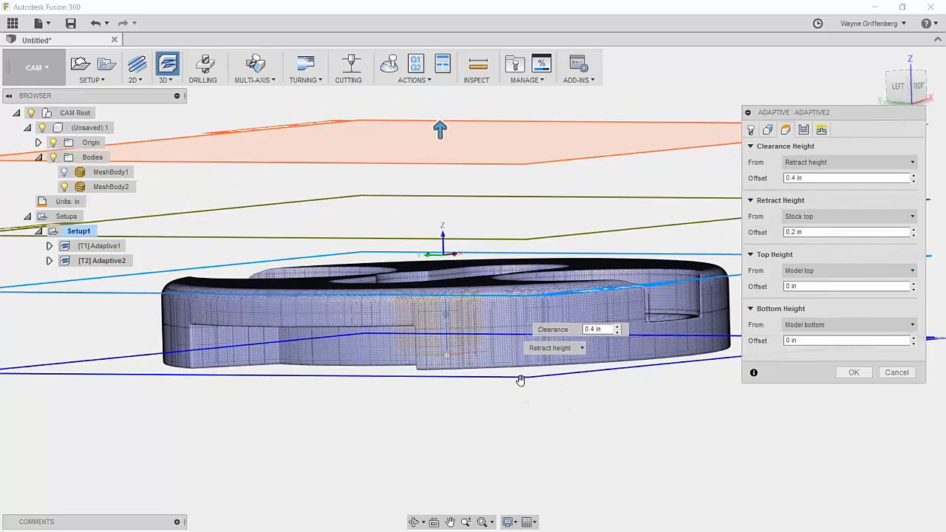
left_click(816, 340)
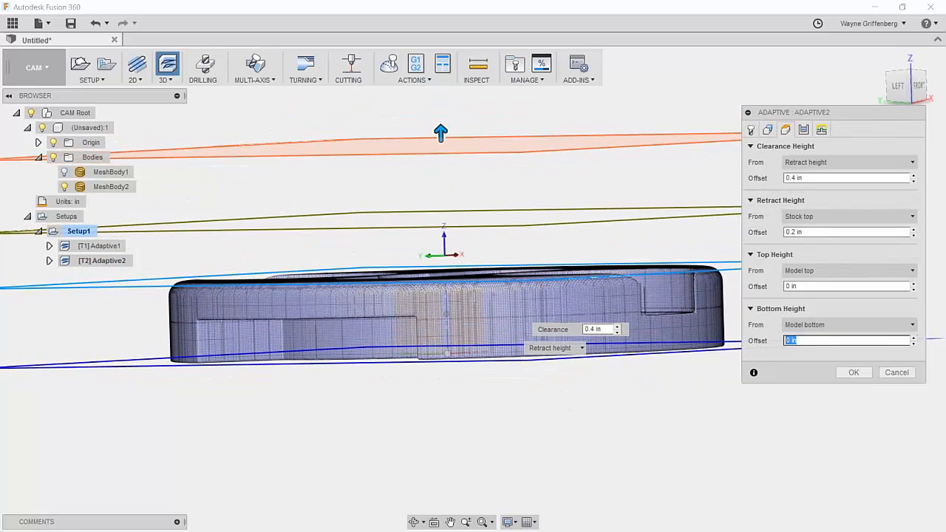
type(".125")
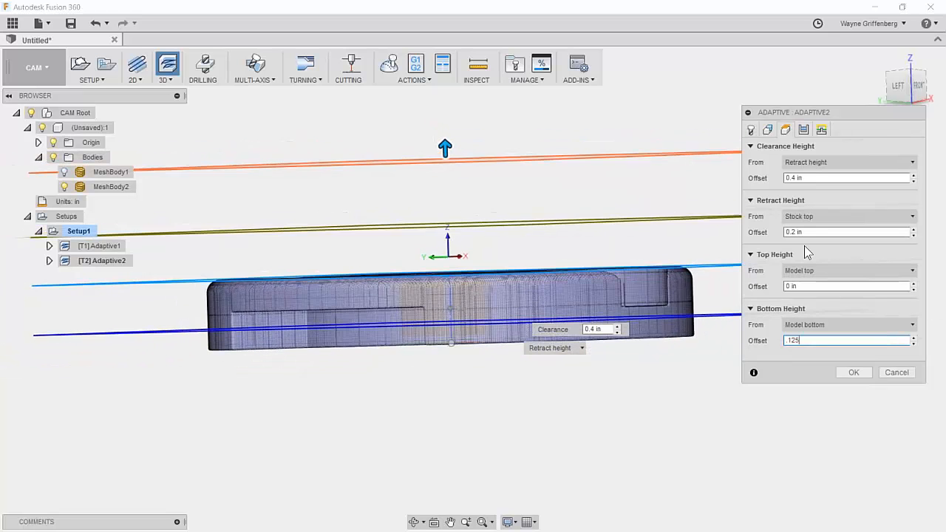
middle_click_drag(611, 358, 663, 374, "shift")
middle_click_drag(567, 334, 648, 359, "shift")
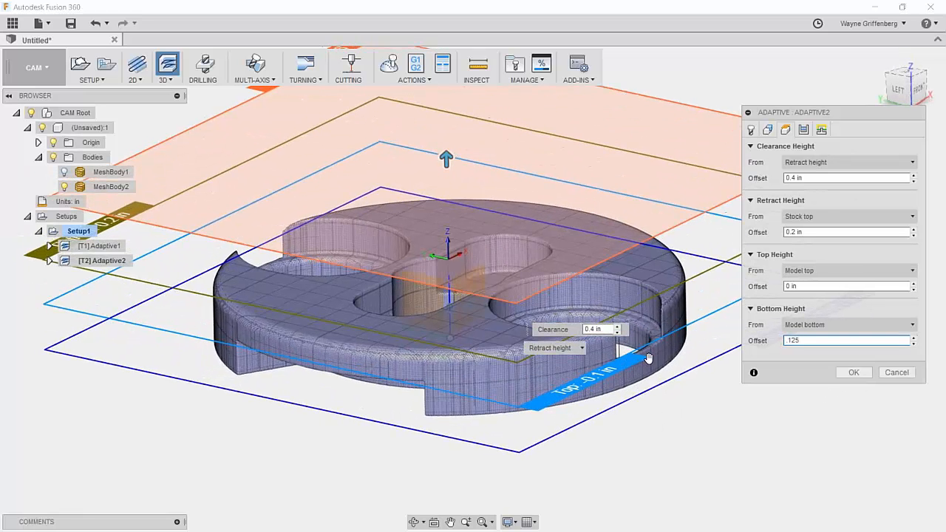
left_click(804, 130)
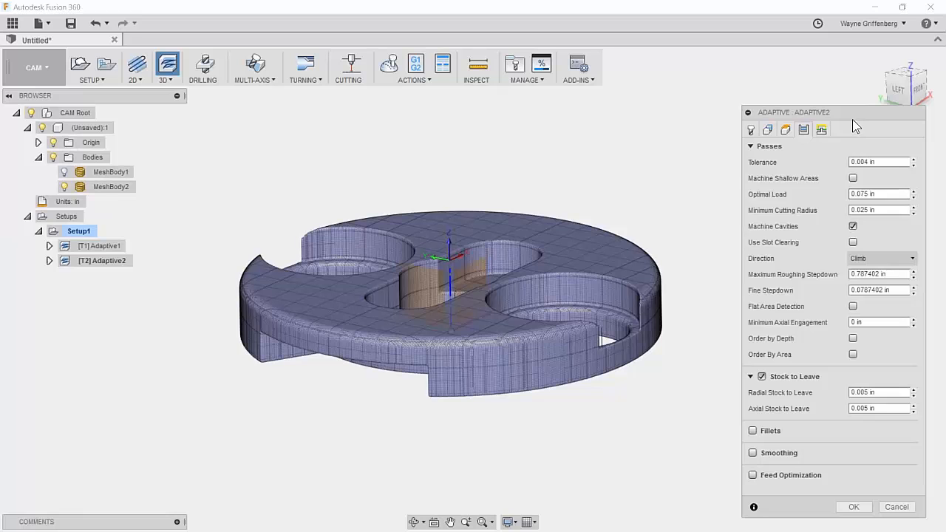
left_click_drag(852, 116, 843, 88)
Generate the Adaptive2 toolpath with helical ramps into the round pockets and central slot.
left_click(846, 426)
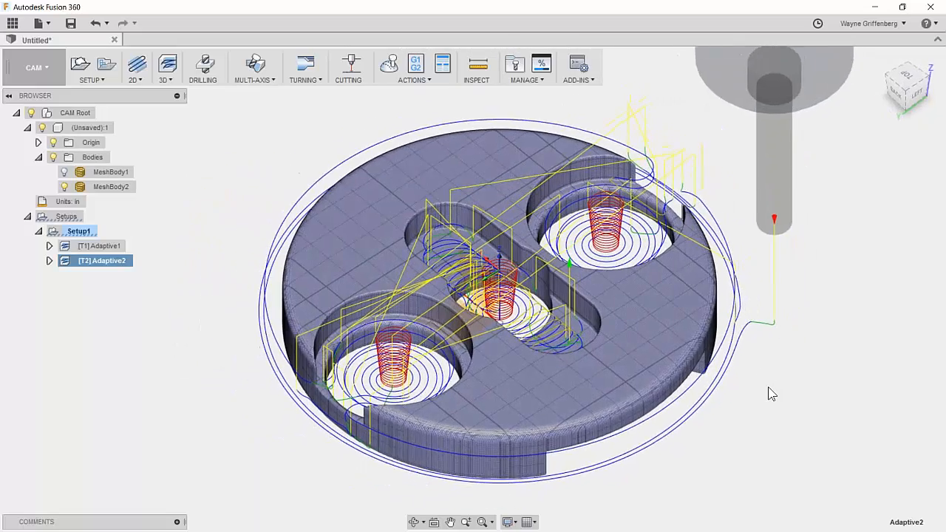
Zoom in and orbit to inspect the Adaptive2 toolpath up close.
scroll(768, 386, "up", 3)
scroll(705, 165, "up", 3)
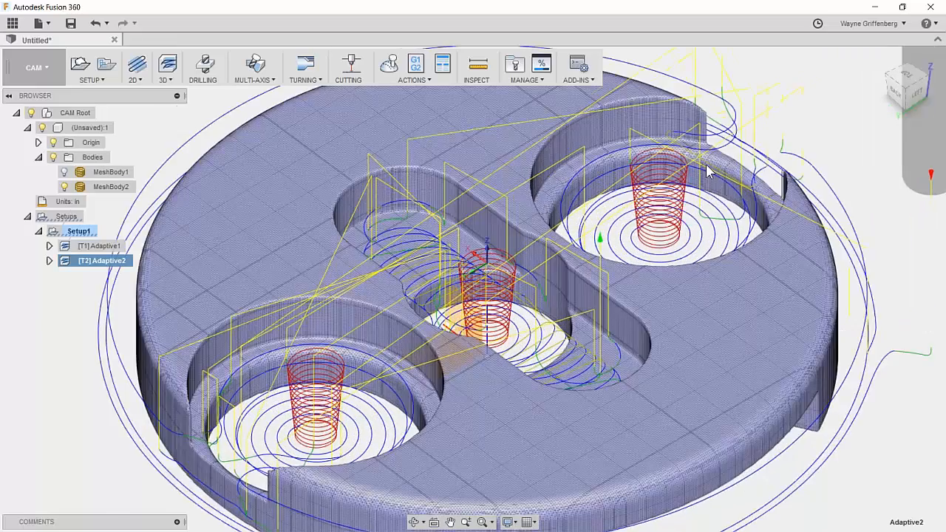
scroll(705, 170, "up", 3)
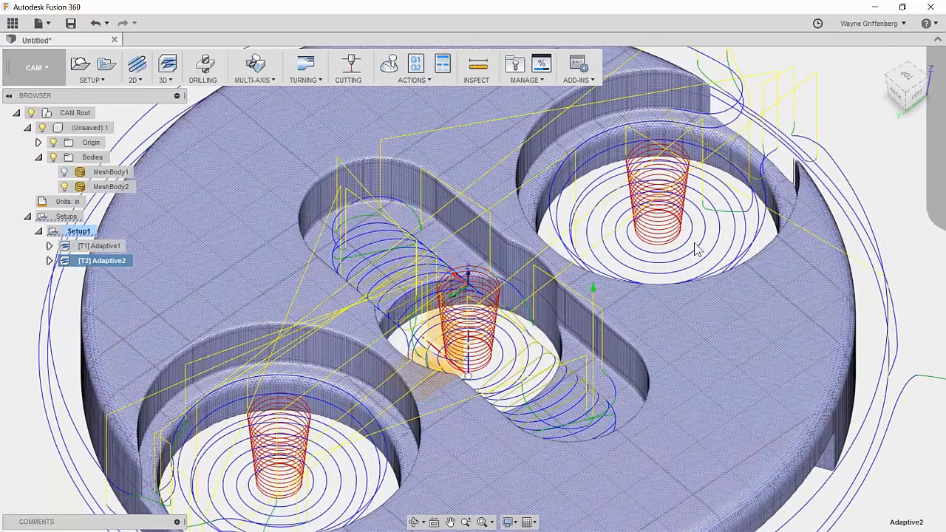
middle_click_drag(698, 199, 675, 184, "shift")
scroll(675, 263, "down", 2)
middle_click_drag(705, 225, 722, 226, "shift")
scroll(589, 290, "down", 1)
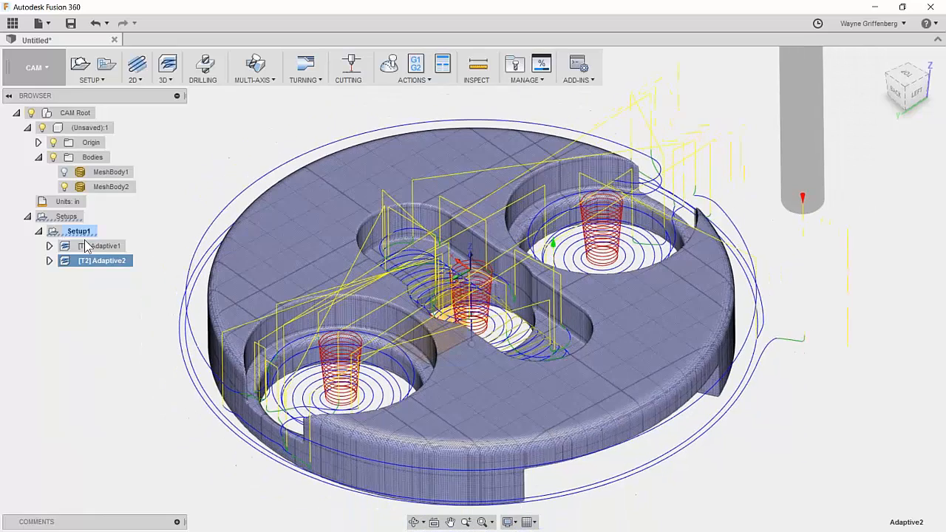
Select Setup1 to display the whole setup with its stock, recentring the view.
left_click(78, 231)
scroll(516, 322, "down", 2)
middle_click_drag(580, 282, 569, 281)
Simulate Setup1's adaptive toolpaths and orbit to inspect the machined pockets, slot and step.
left_click(388, 68)
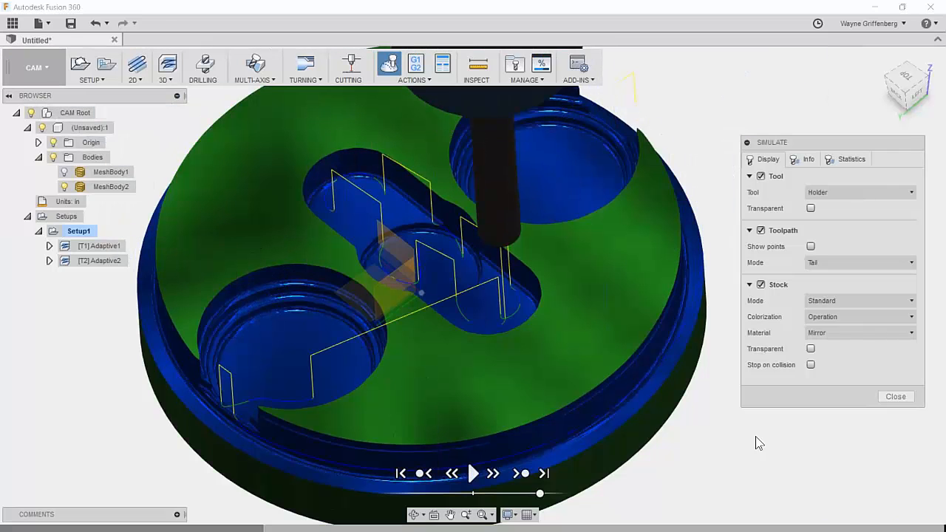
scroll(756, 437, "down", 1)
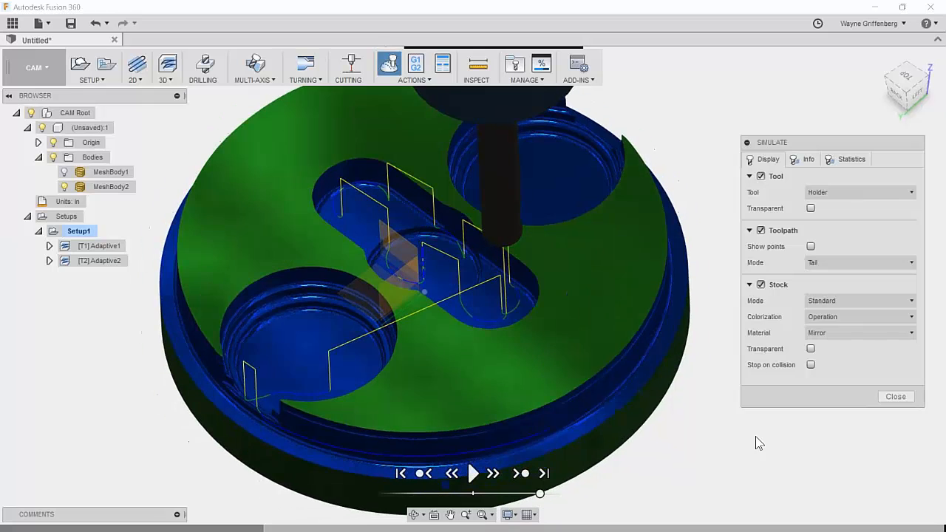
middle_click_drag(382, 224, 432, 279, "shift")
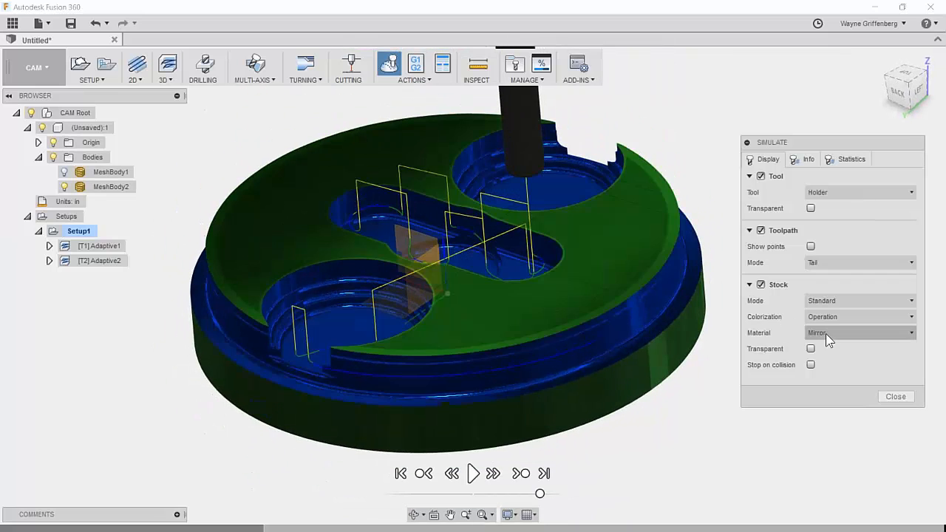
Close the simulation and zoom back in on the model.
left_click(895, 396)
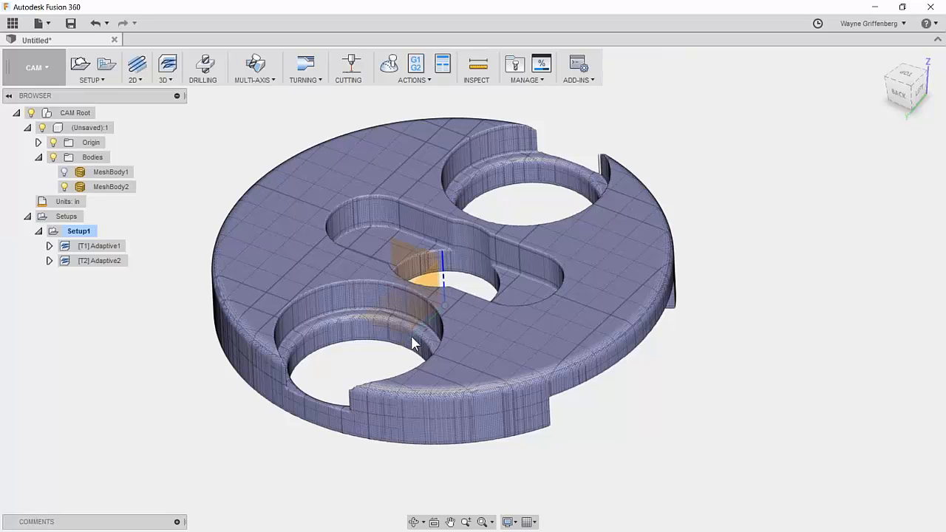
scroll(393, 303, "up", 3)
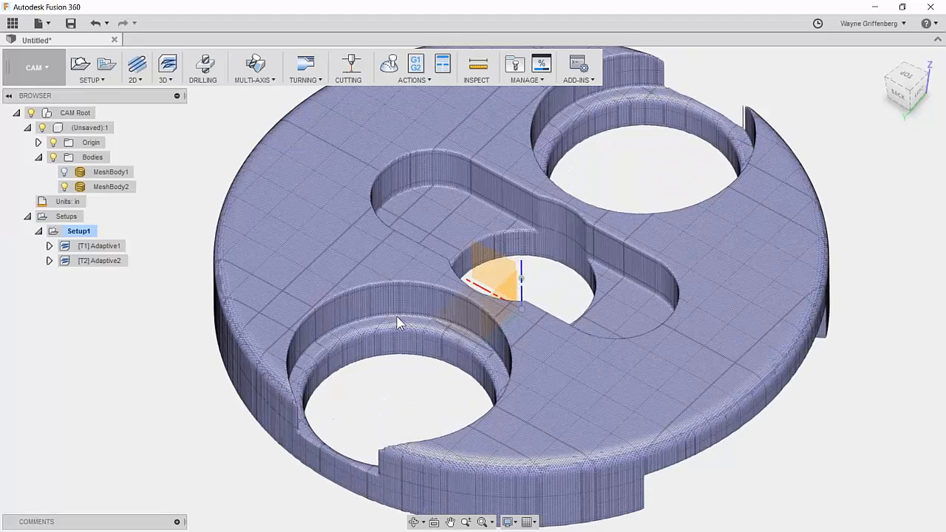
scroll(605, 126, "up", 1)
scroll(605, 354, "up", 1)
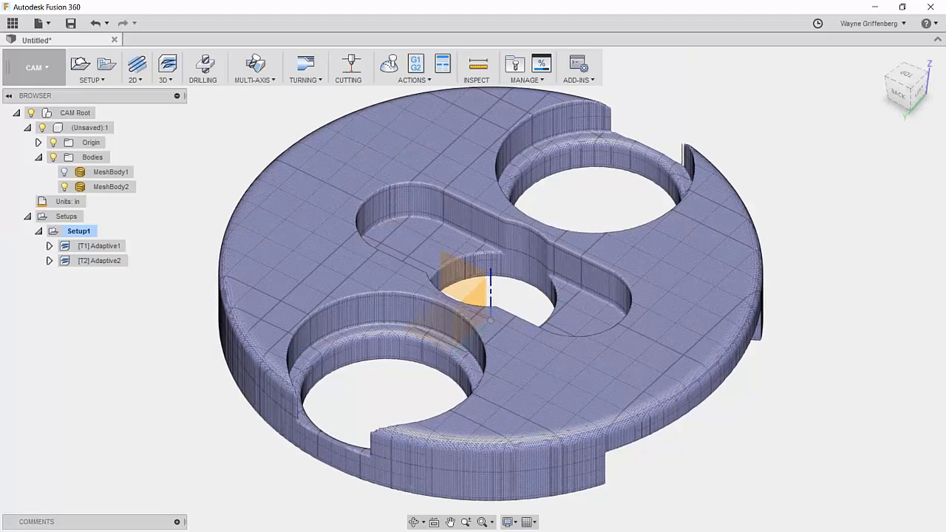
Add a Horizontal toolpath using the Haas_VF-2 Ø1/4" R0.015" bull nose and review its heights.
left_click(165, 70)
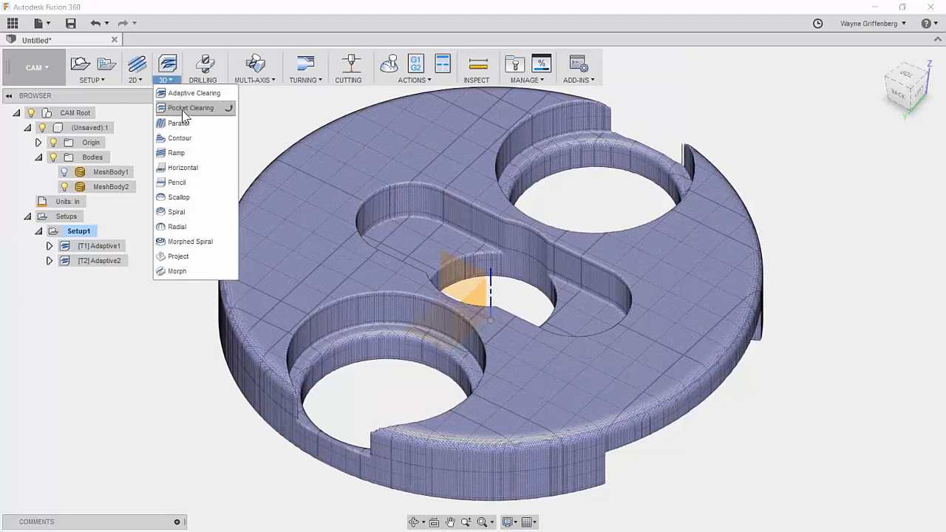
left_click(181, 176)
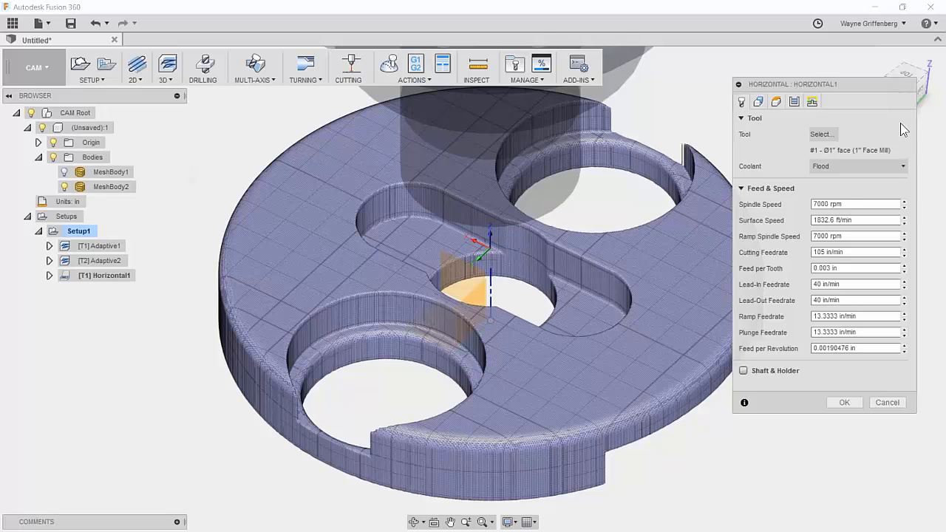
left_click(821, 134)
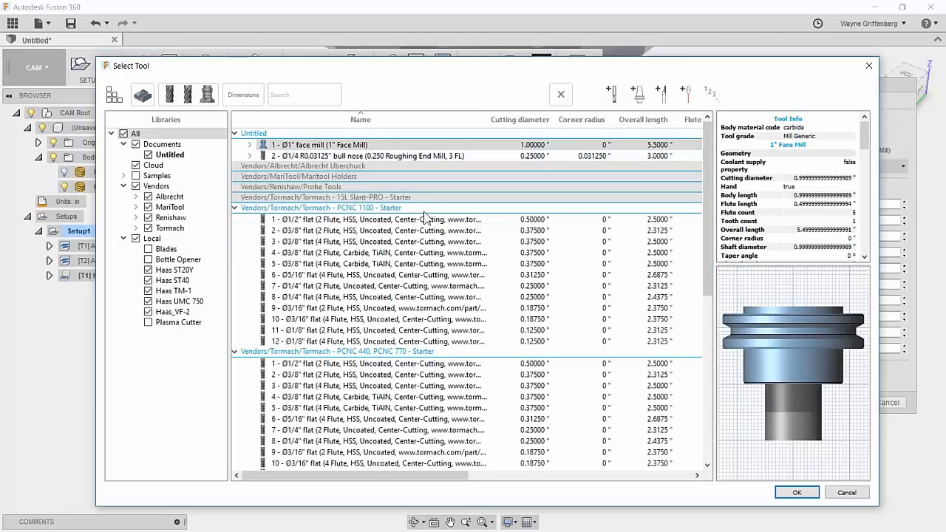
left_click(174, 311)
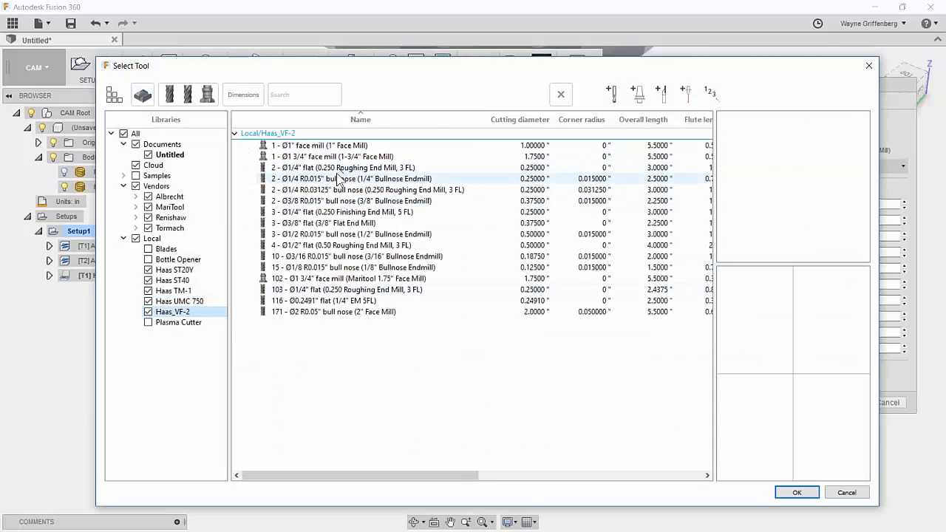
left_click(338, 180)
left_click(789, 491)
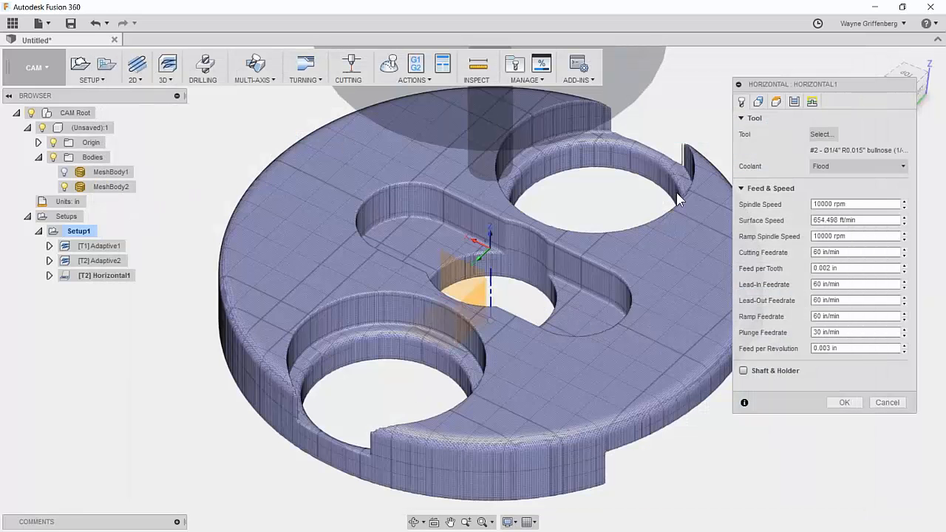
middle_click_drag(590, 316, 574, 295)
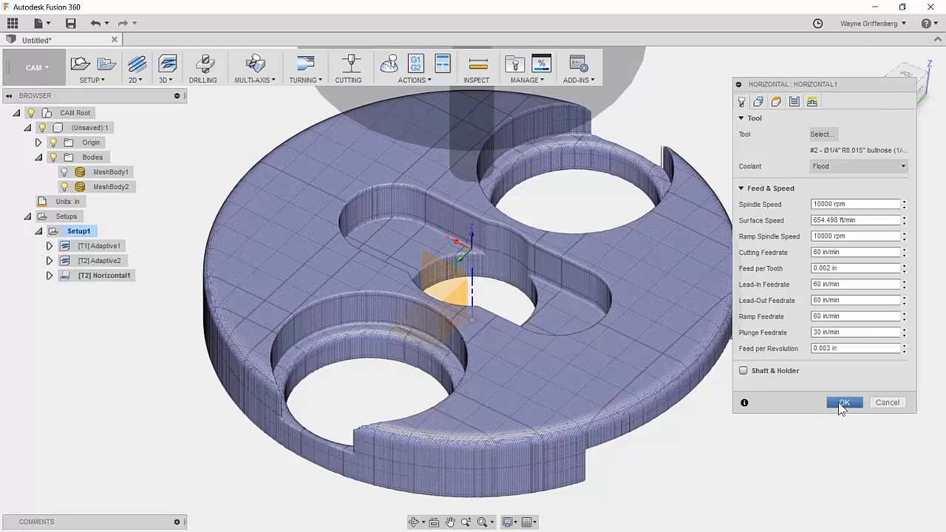
left_click(776, 101)
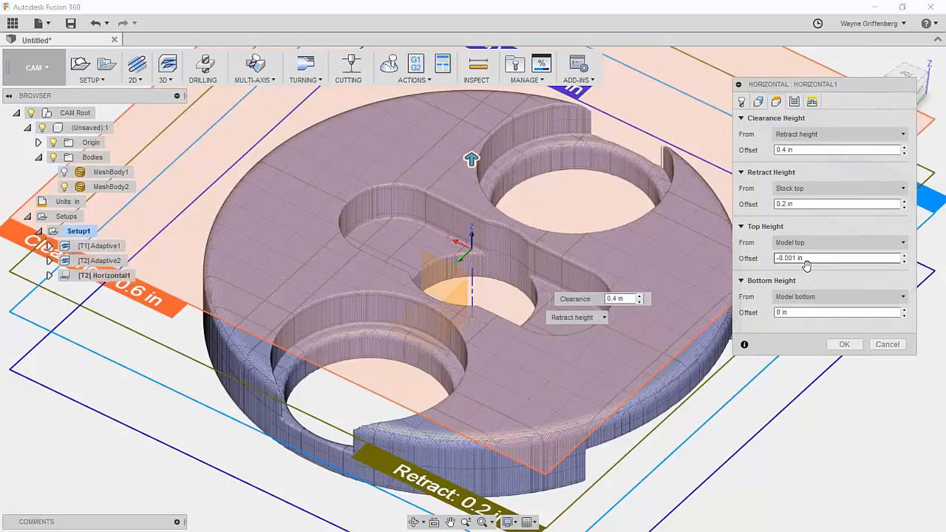
Confirm Horizontal1's -0.001 in top height offset and pass settings, then accept it to generate the toolpath.
middle_click_drag(650, 405, 686, 370, "shift")
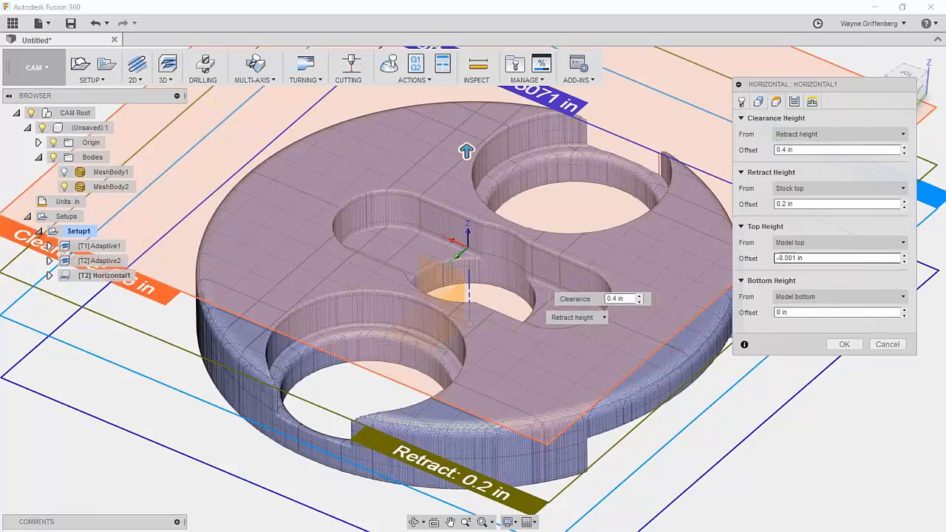
right_click(820, 259)
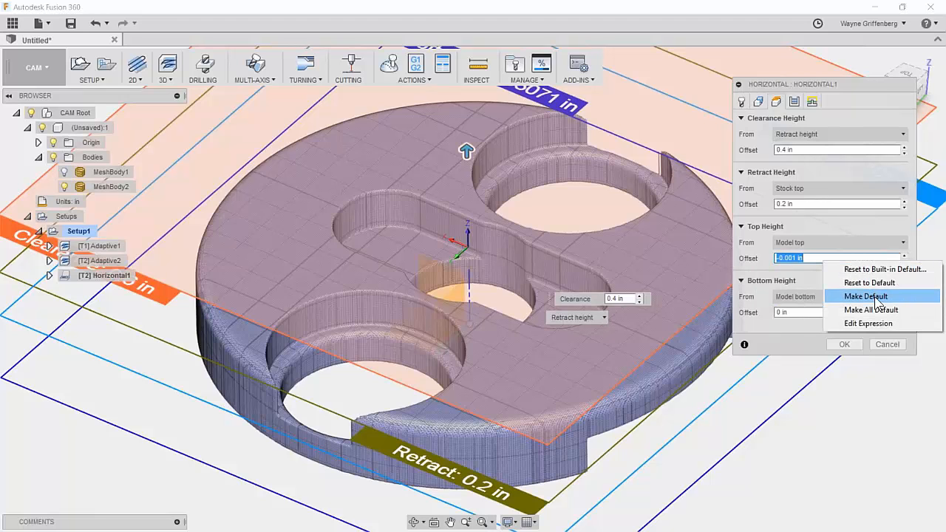
left_click(796, 260)
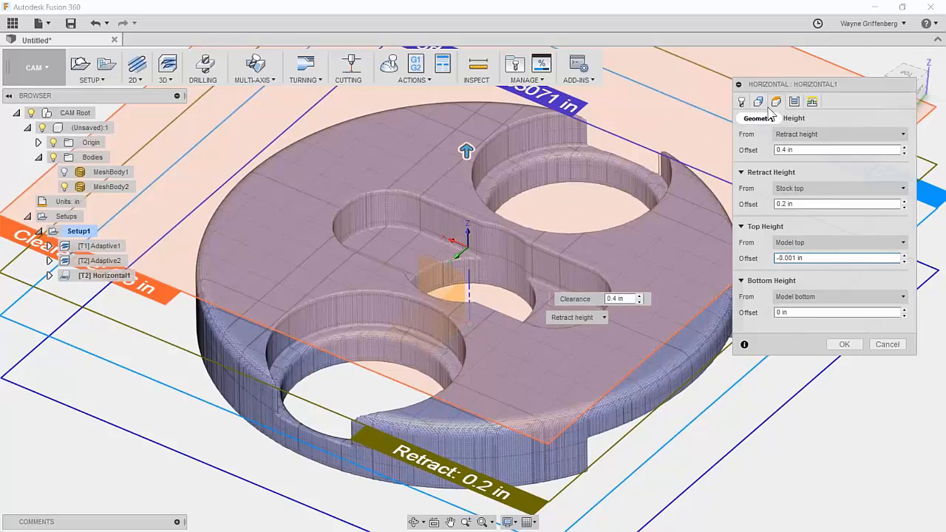
left_click(795, 104)
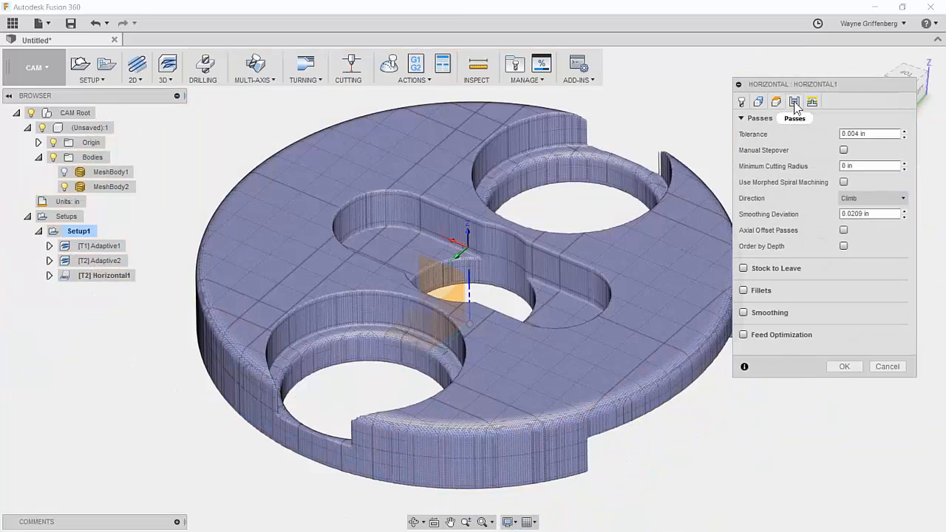
left_click(842, 367)
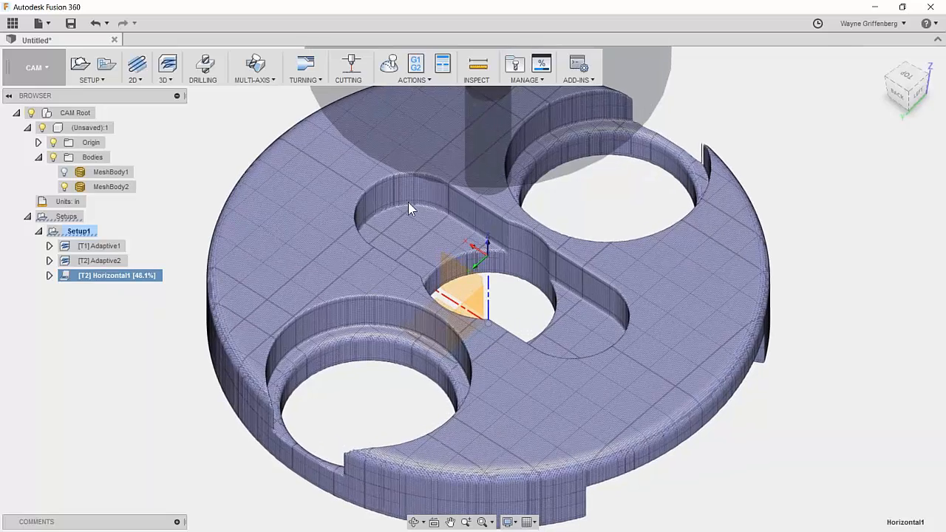
Bring up the list of 3D milling strategies.
scroll(403, 202, "up", 4)
scroll(388, 201, "up", 3)
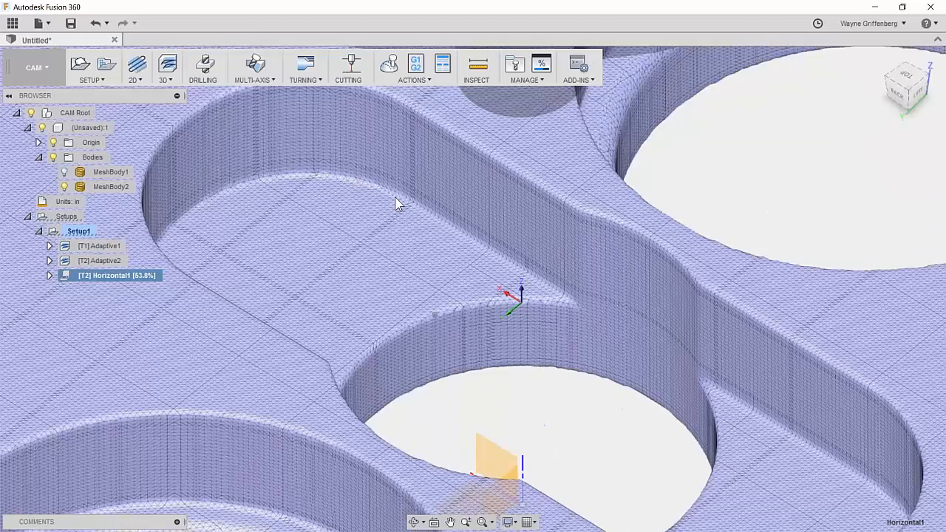
scroll(382, 194, "down", 6)
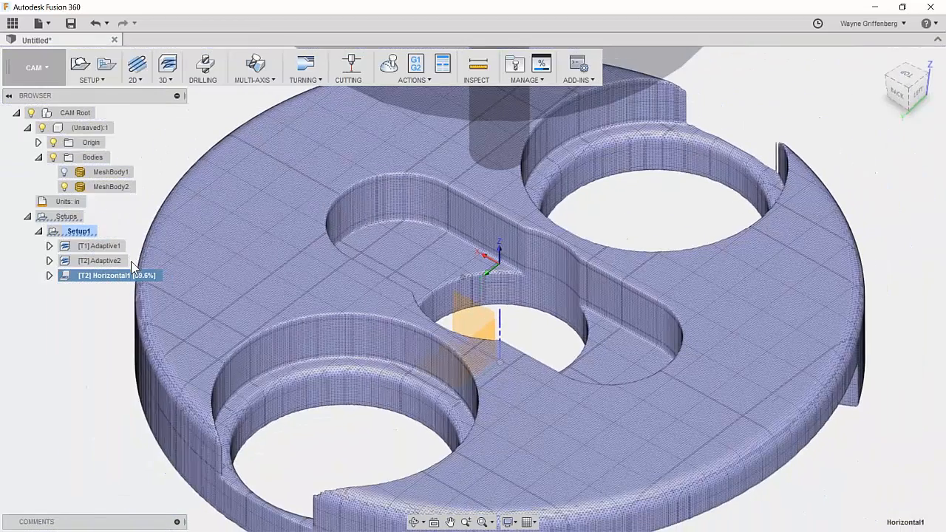
scroll(588, 250, "down", 3)
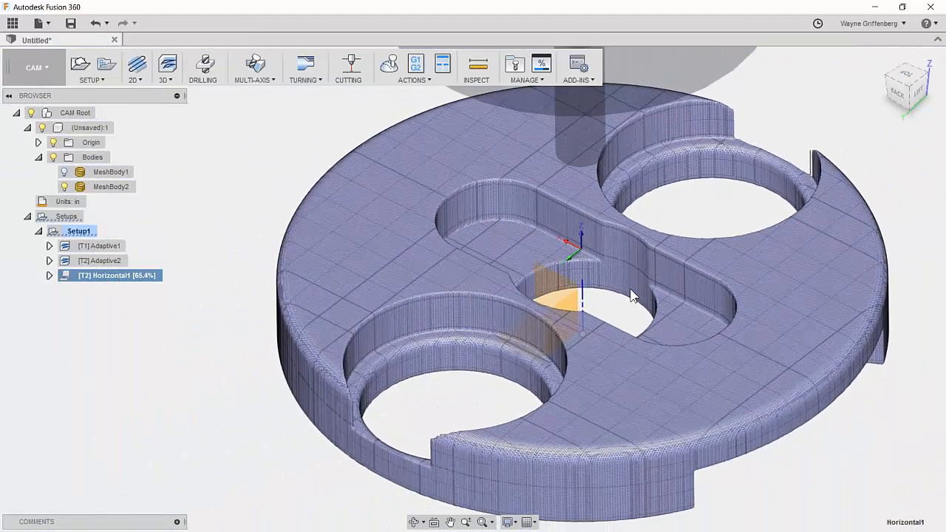
left_click(169, 78)
Add a Contour operation and set its bottom height offset to -0.125 in.
left_click(185, 140)
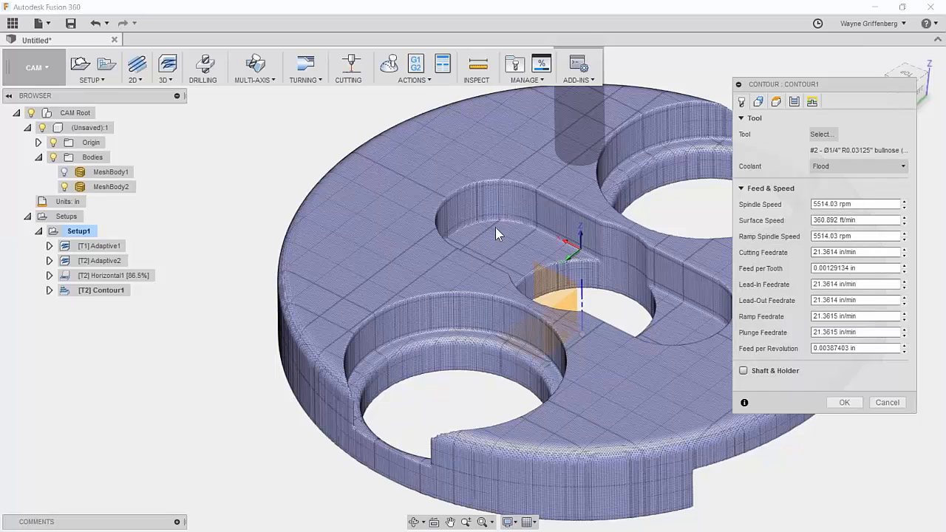
scroll(675, 328, "down", 2)
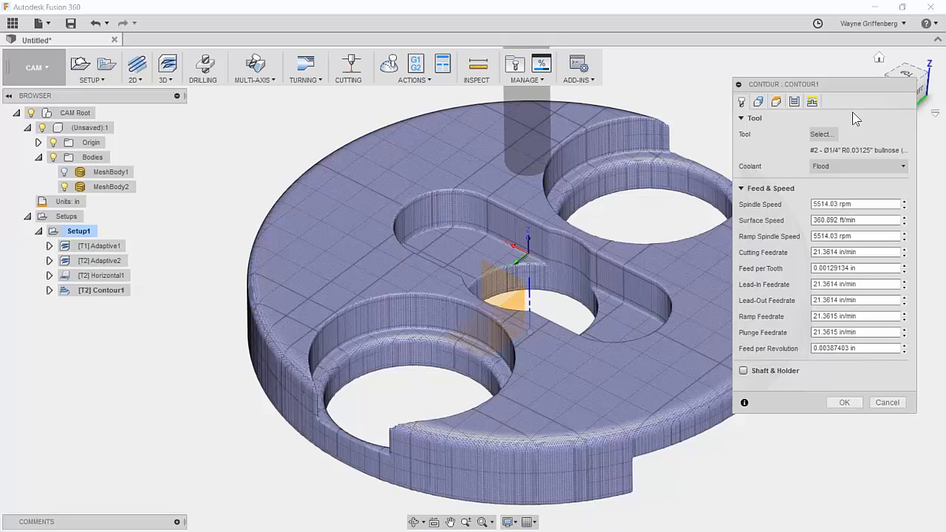
left_click_drag(825, 83, 821, 101)
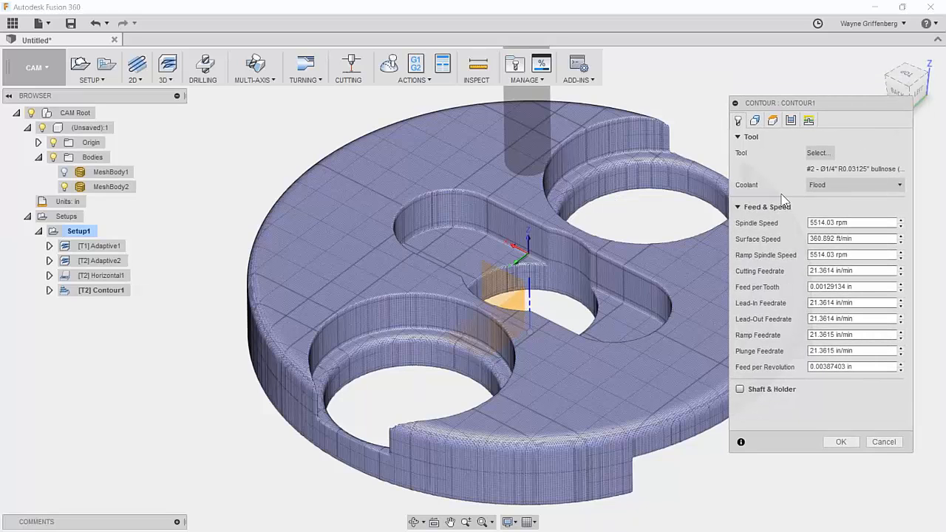
left_click(754, 121)
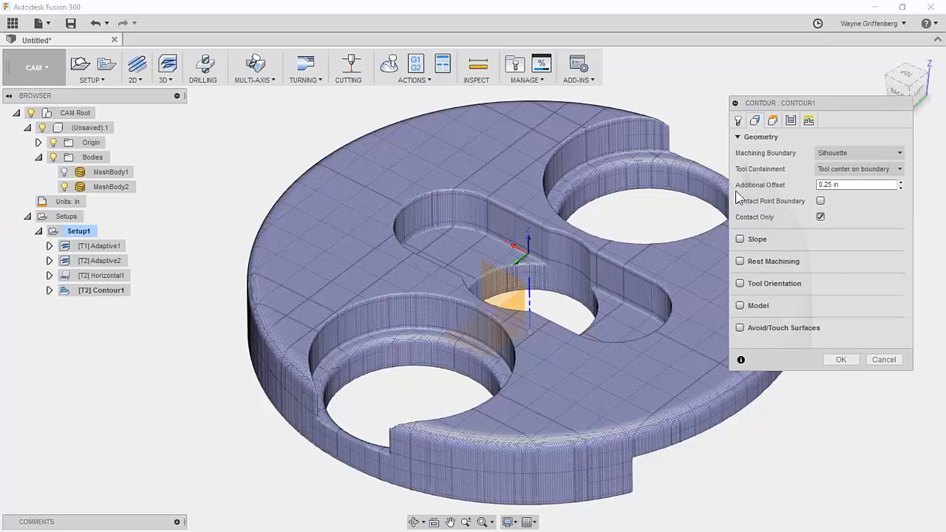
left_click(772, 122)
left_click(846, 330)
type("-.125")
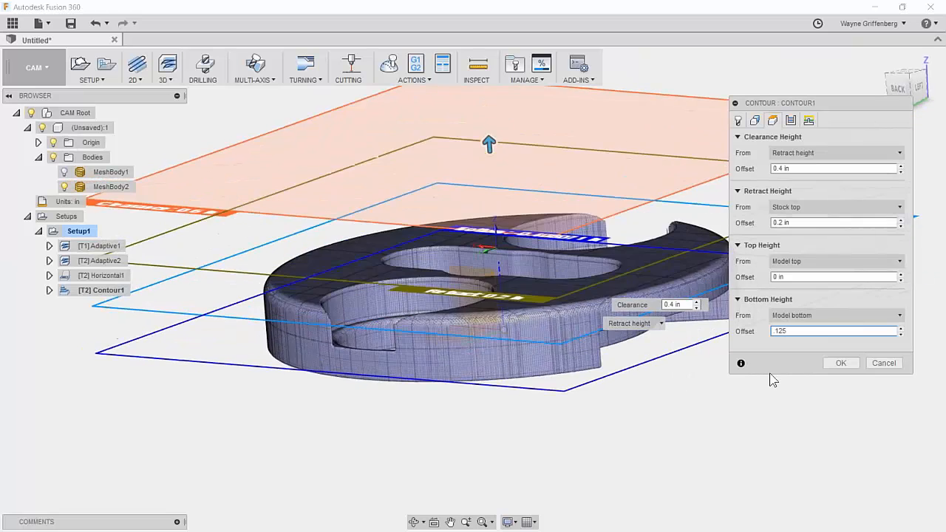
Enable Flat Area Detection, accept Contour1, and display the Horizontal1 toolpath.
left_click(791, 121)
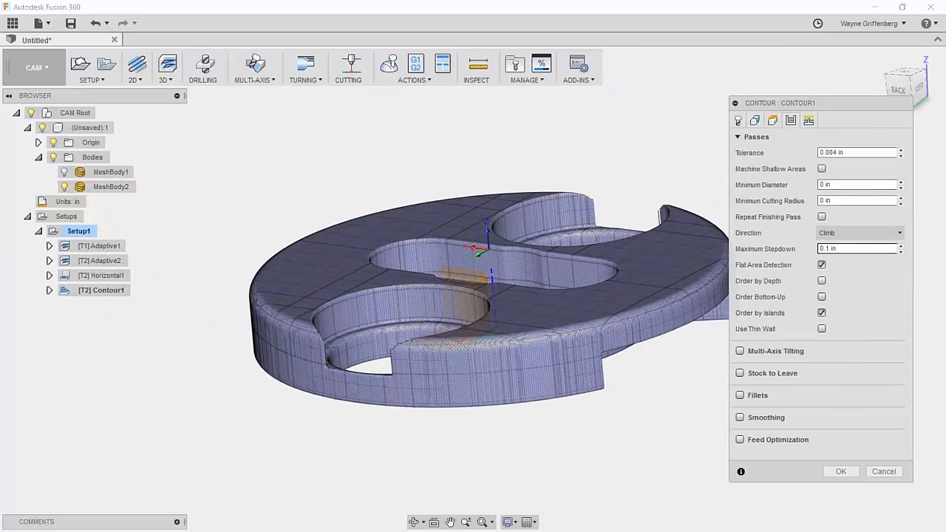
left_click(821, 265)
left_click(840, 471)
left_click(106, 278)
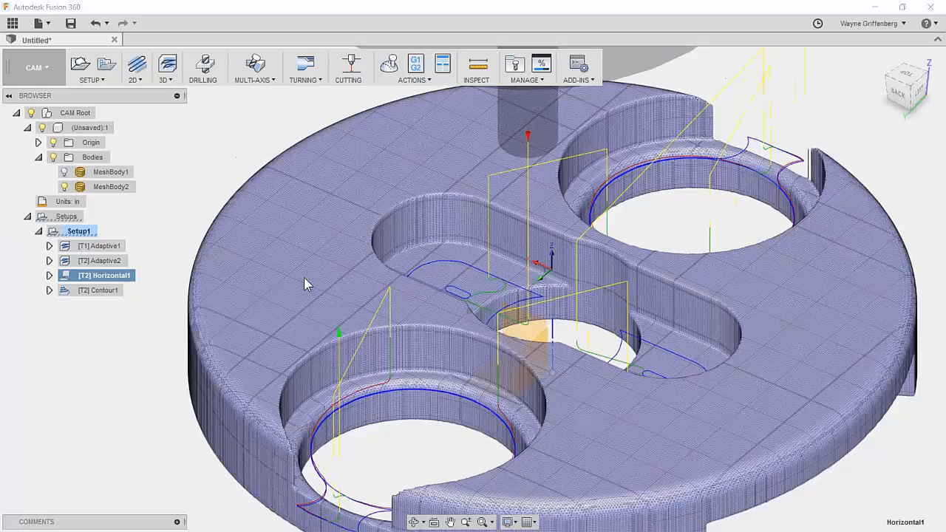
Edit Contour1 to a 0.01 in maximum stepdown and regenerate its toolpath.
left_click(111, 289)
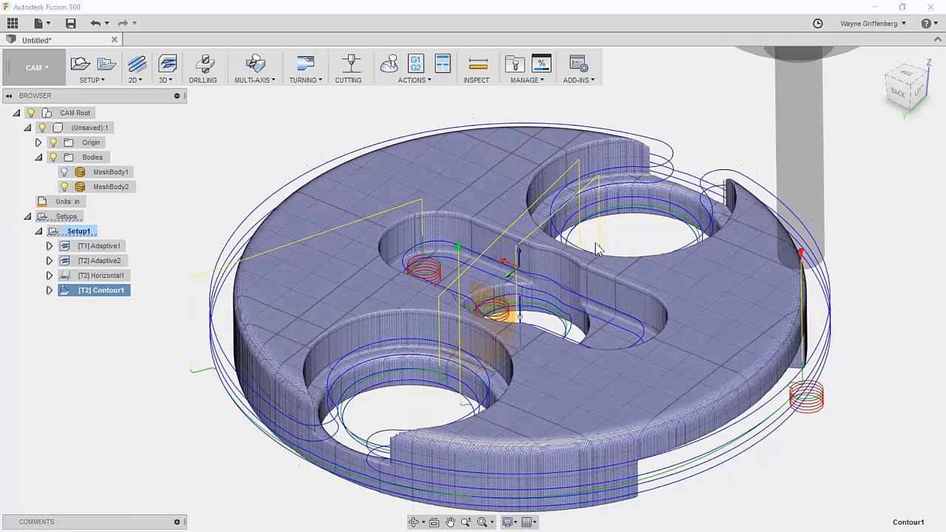
right_click(92, 292)
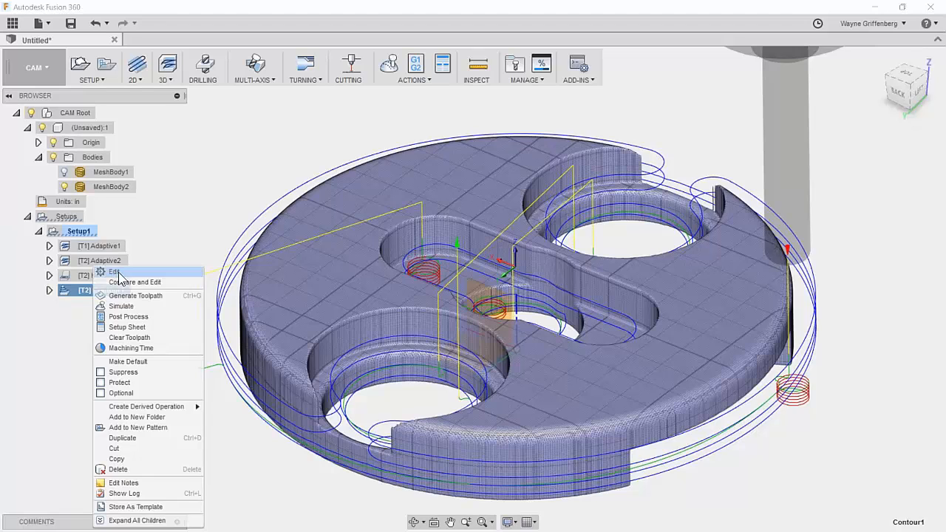
left_click(121, 274)
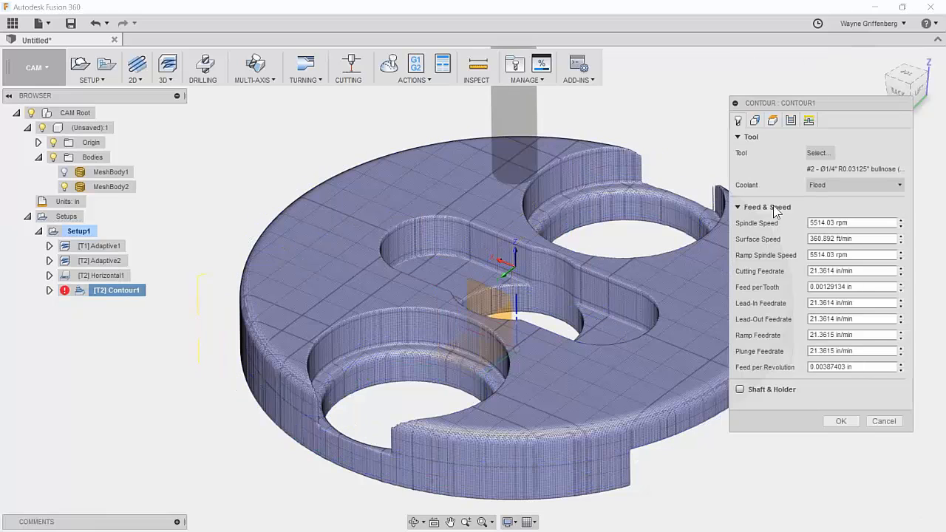
left_click(791, 120)
left_click(850, 249)
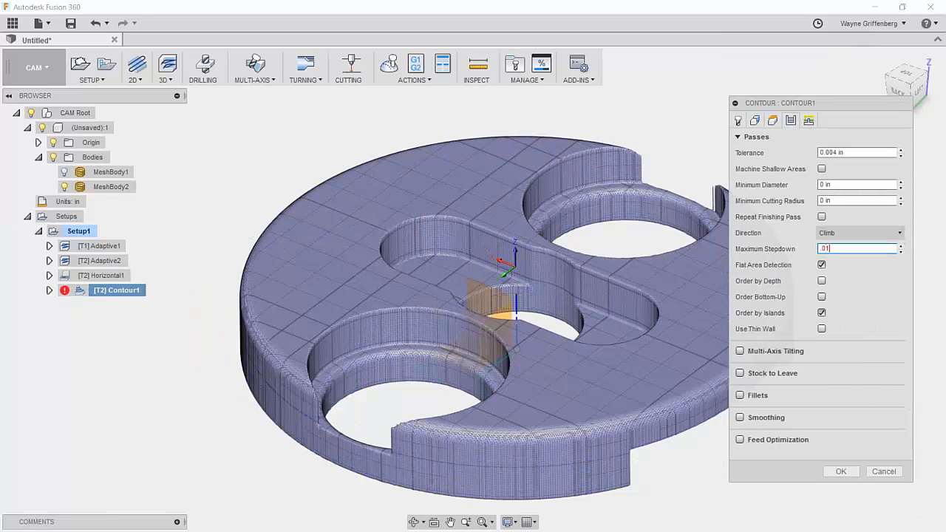
left_click(842, 471)
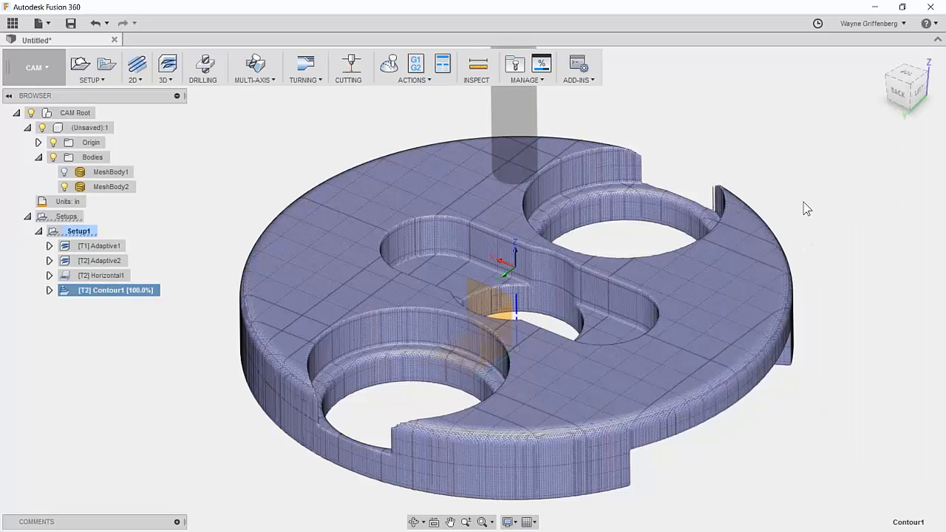
Orbit the part from low, side-on and oblique angles to inspect the dense contour passes.
middle_click_drag(668, 235, 621, 156, "shift")
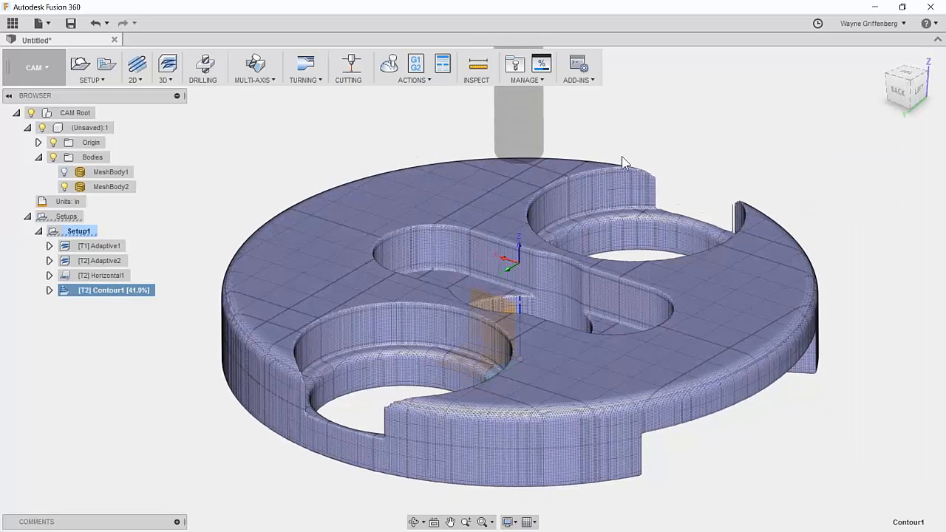
middle_click_drag(562, 324, 841, 263, "shift")
middle_click_drag(784, 400, 561, 342, "shift")
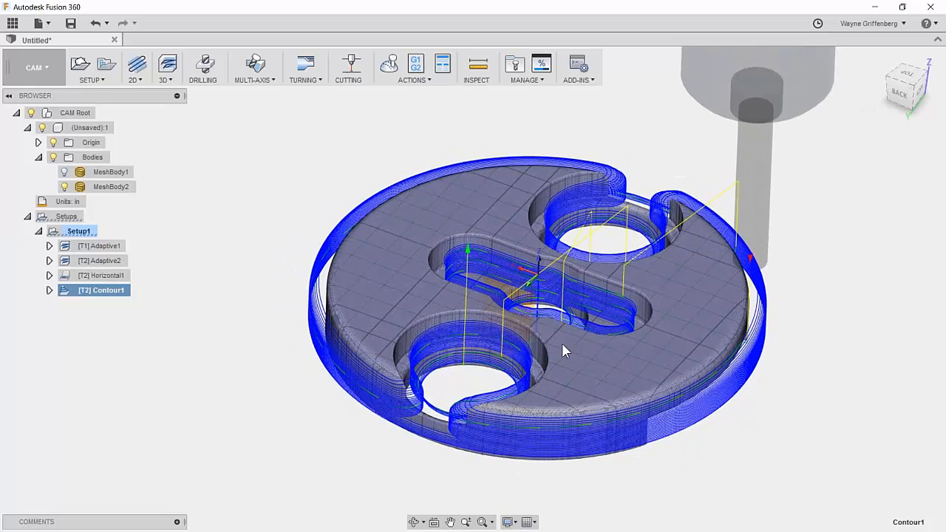
Simulate all of Setup1's operations and review the Info details and cut stock, confirming no collisions.
left_click(77, 231)
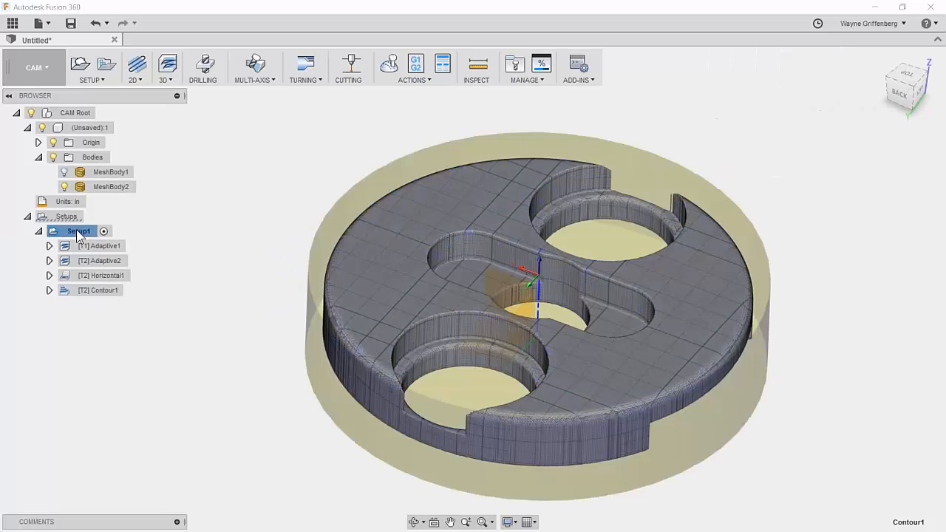
left_click(388, 65)
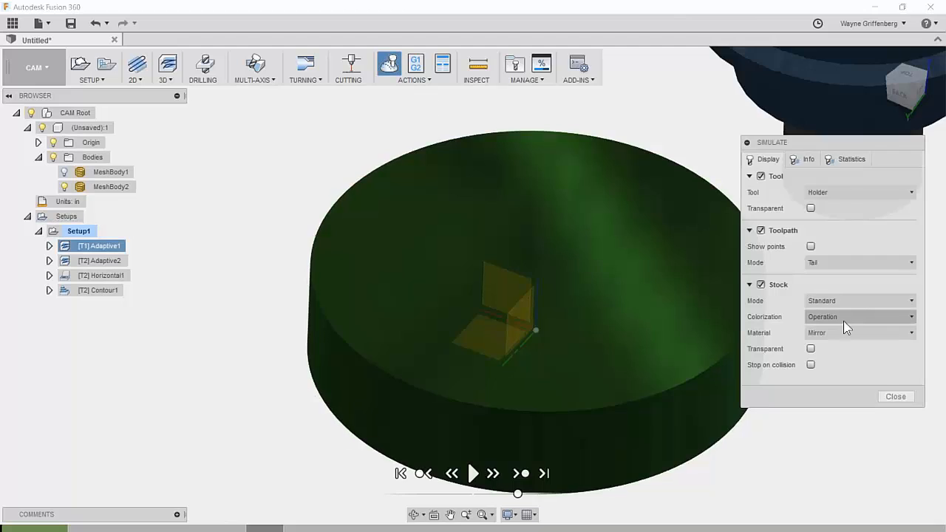
left_click(103, 275)
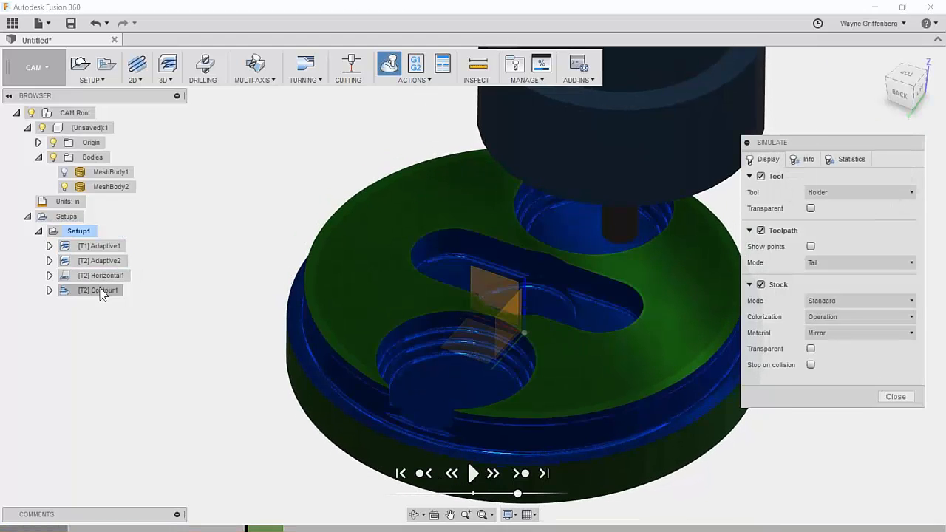
left_click(473, 473)
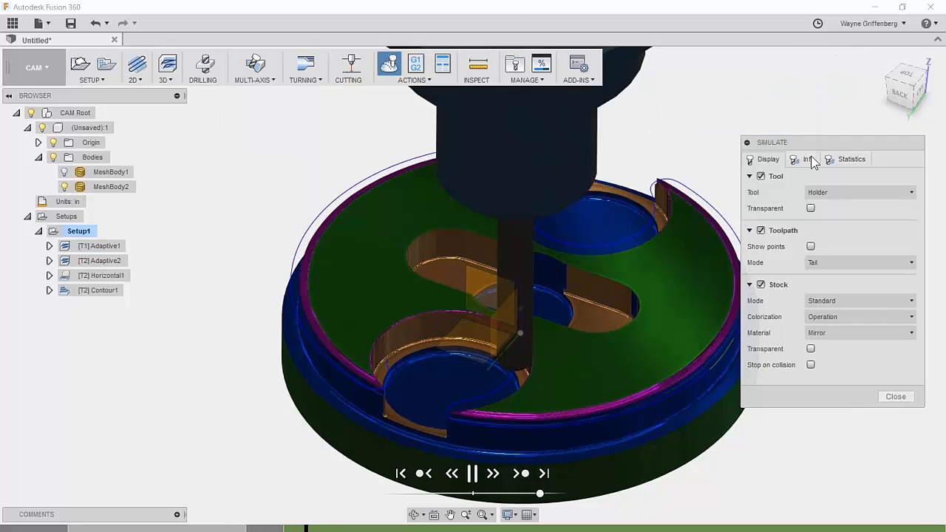
left_click(808, 159)
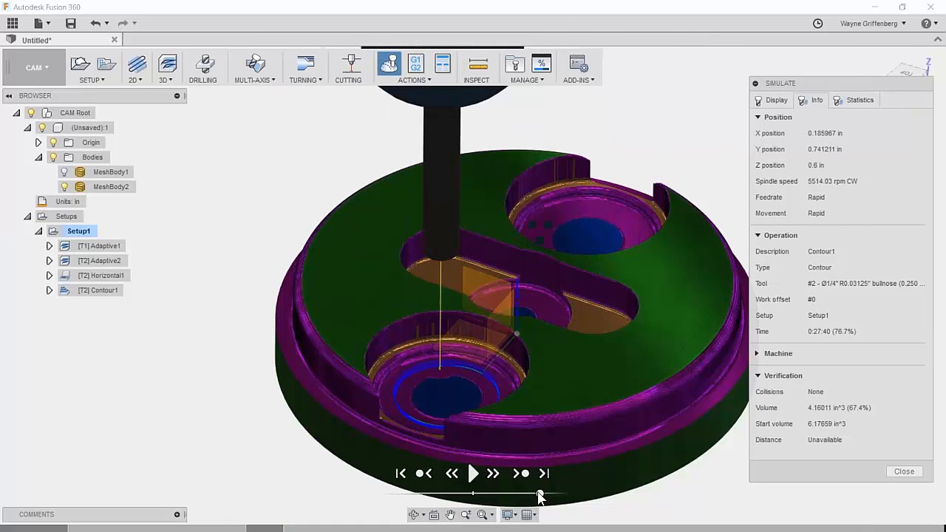
middle_click_drag(469, 240, 458, 255, "shift")
middle_click_drag(624, 238, 547, 351, "shift")
scroll(485, 366, "down", 3)
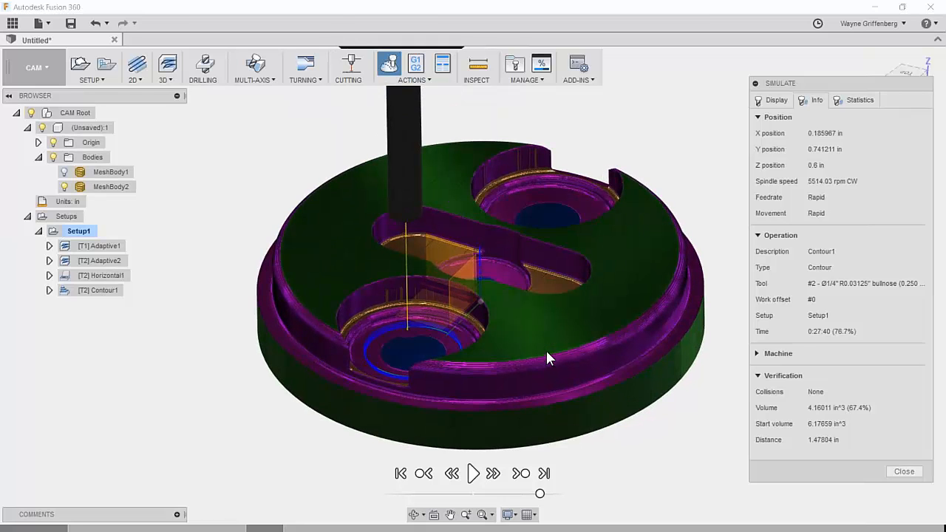
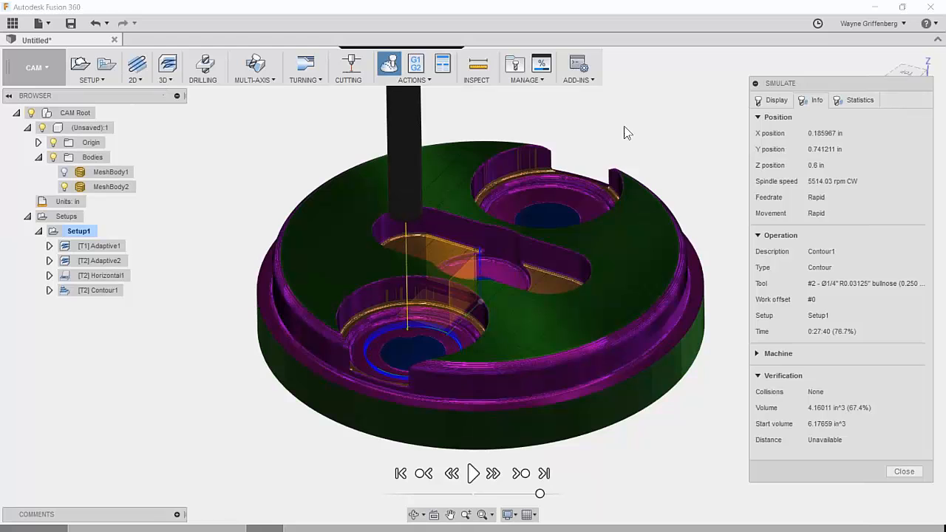
Orbit and zoom the simulated part to inspect its pockets from above and overall.
middle_click_drag(583, 252, 587, 332, "shift")
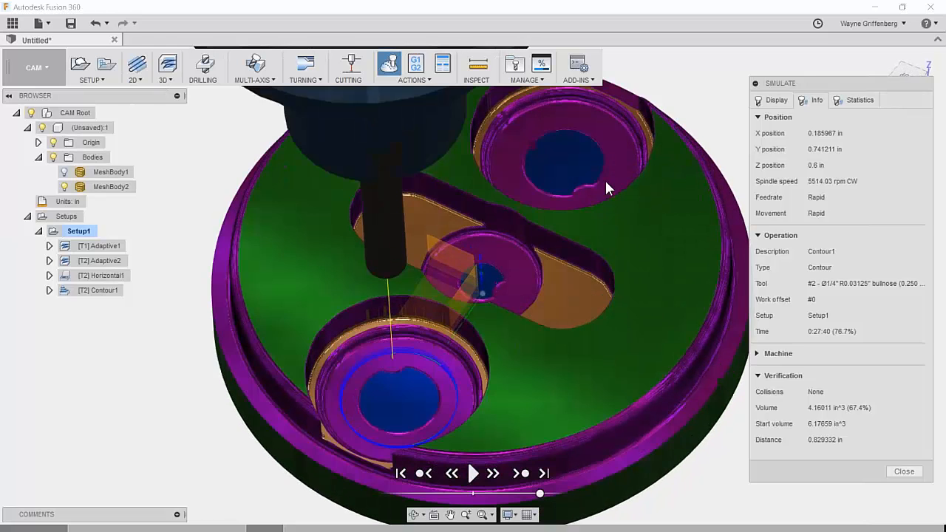
middle_click_drag(585, 423, 594, 192, "shift")
mouse_move(507, 259)
middle_mouse_down("shift")
mouse_move(512, 220)
mouse_move(497, 275)
middle_mouse_up("shift")
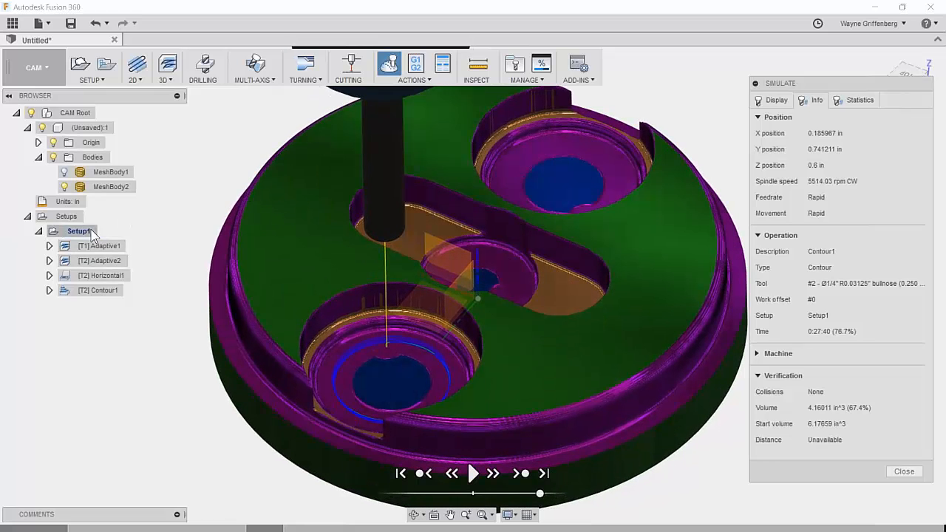
scroll(564, 280, "down", 3)
middle_click_drag(564, 280, 244, 260, "shift")
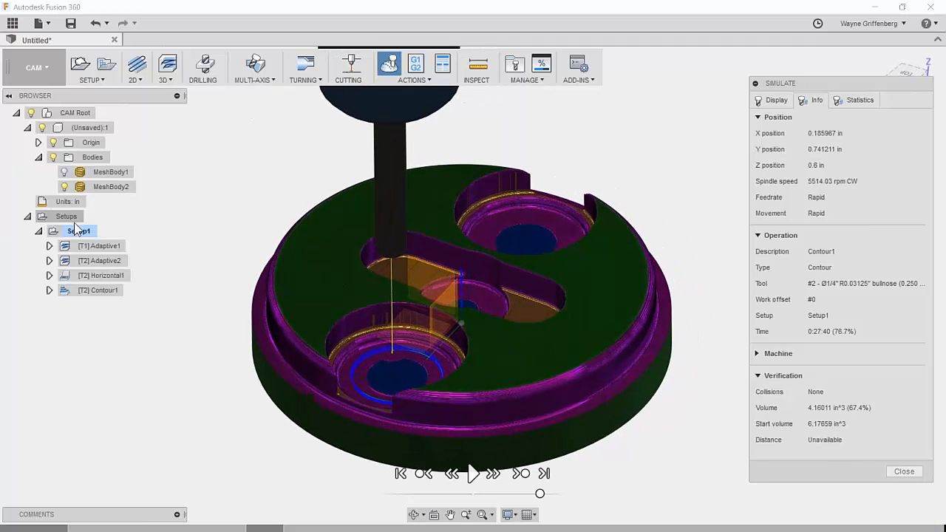
scroll(73, 279, "up", 3)
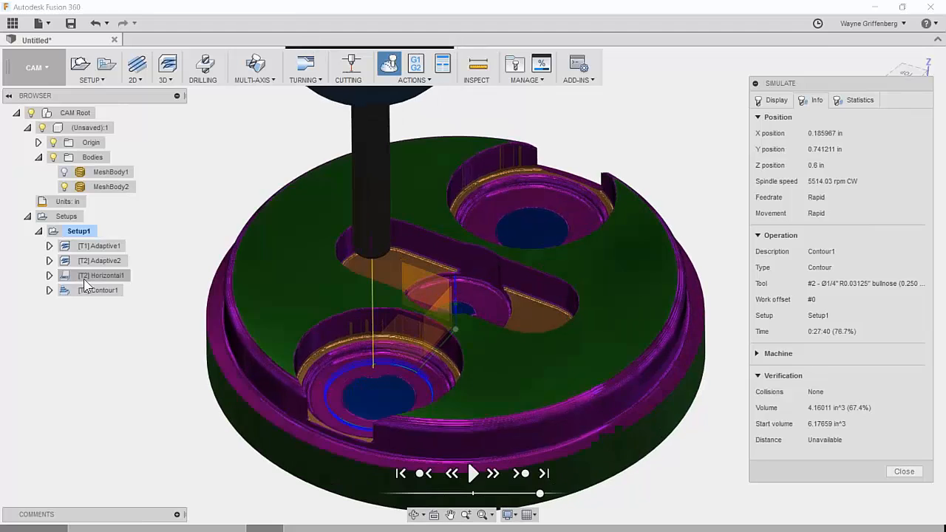
scroll(583, 281, "down", 1)
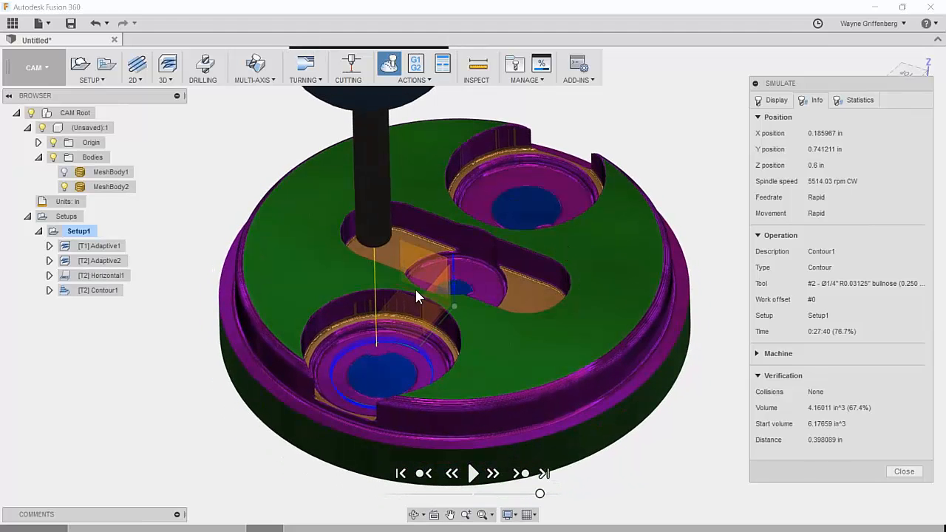
Save the simulated stock to the Desktop as Contact Switch_stock.stl.
right_click(566, 253)
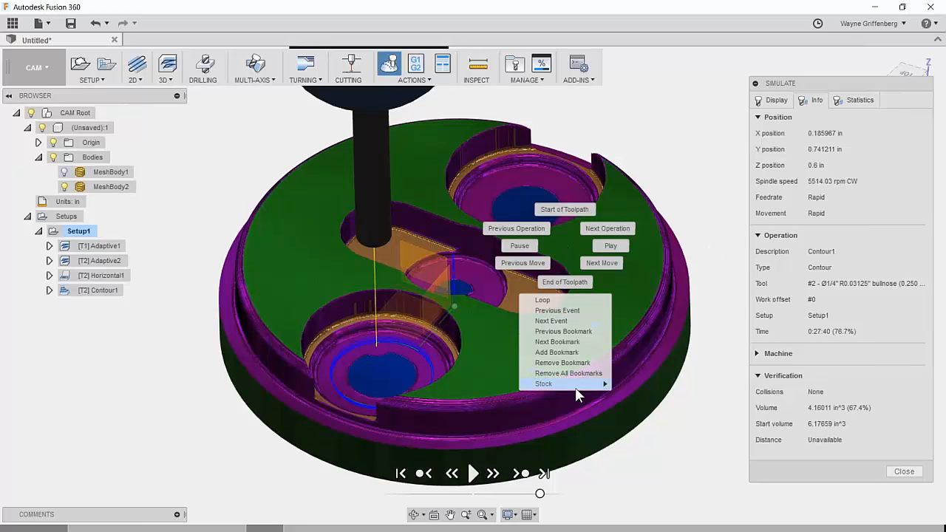
mouse_move(576, 391)
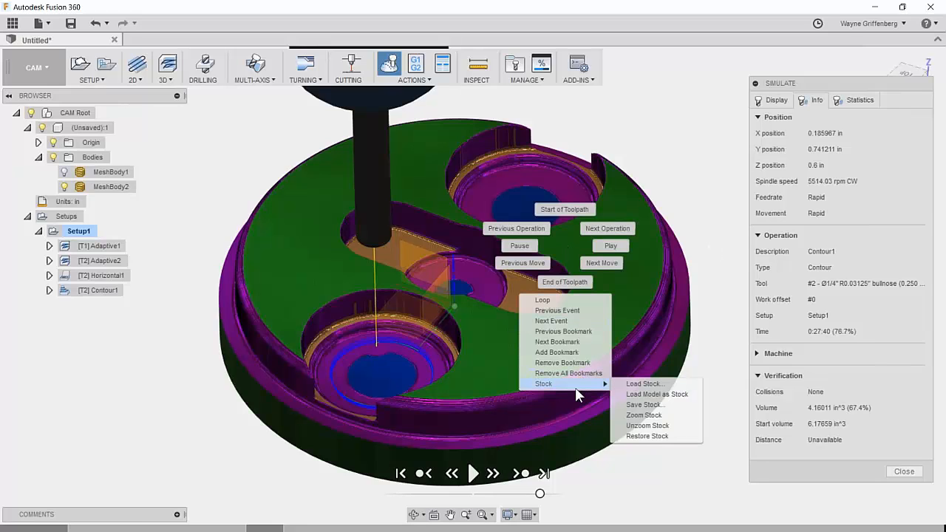
left_click(643, 404)
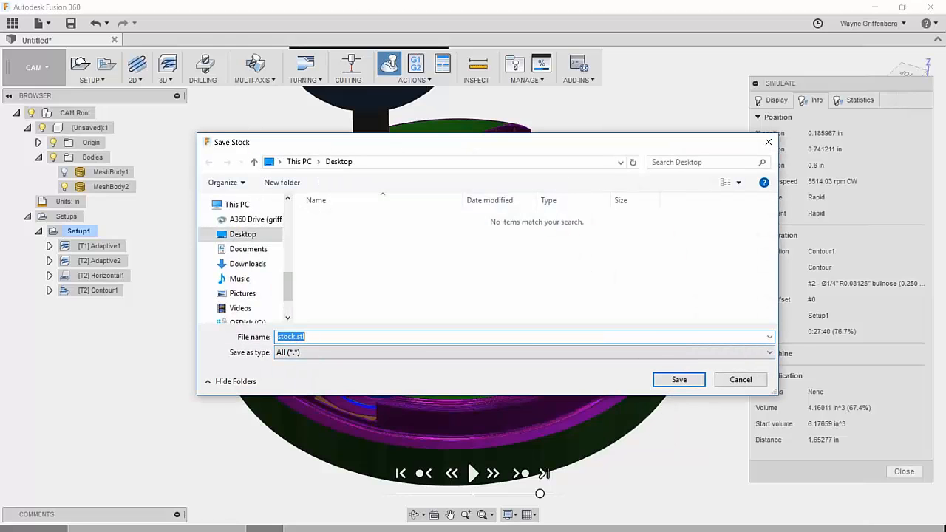
key("Home")
type("Contact ")
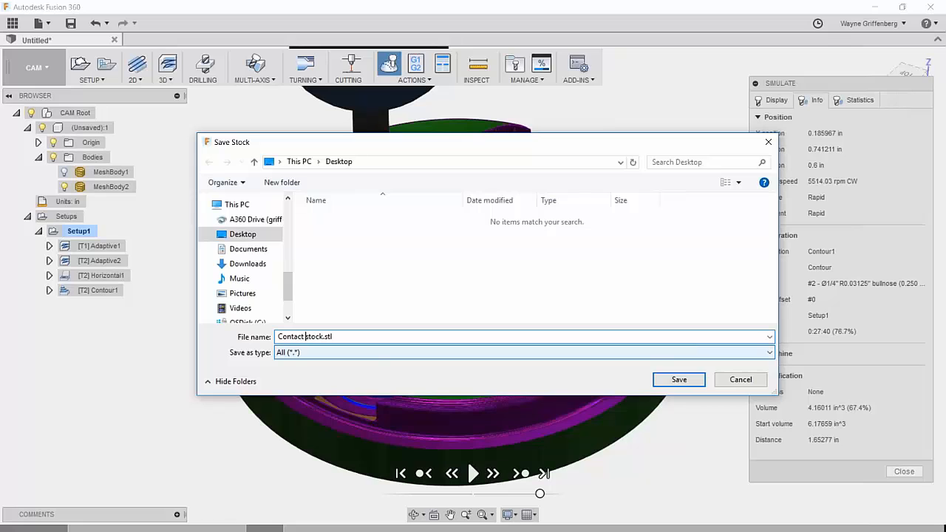
type("Swu")
key("BackSpace")
key("BackSpace")
type("witch_")
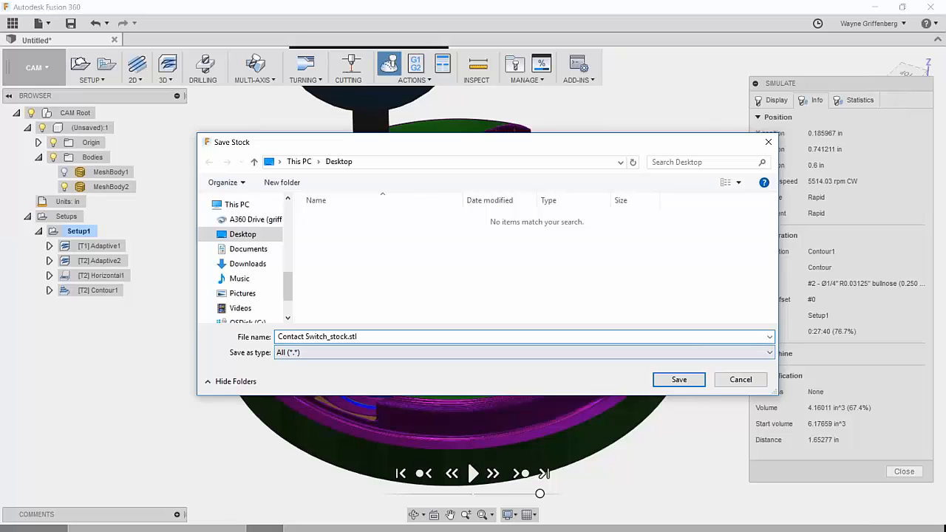
left_click(684, 384)
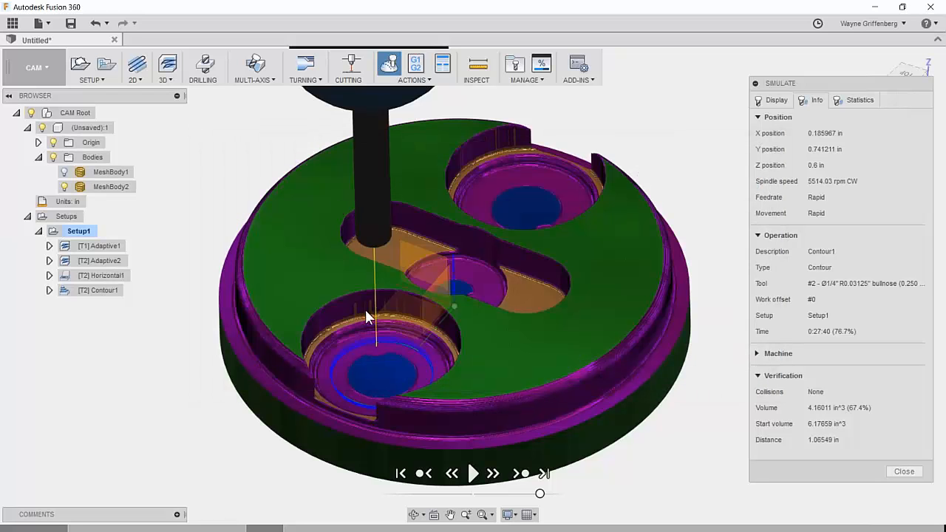
Exit the machining simulation and switch to the MODEL workspace.
left_click(904, 470)
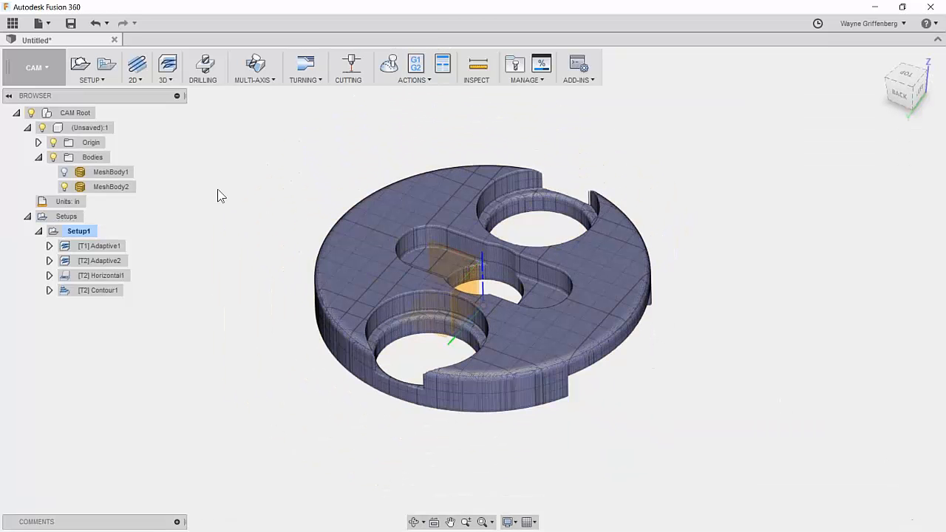
left_click(40, 158)
left_click(30, 75)
left_click(21, 99)
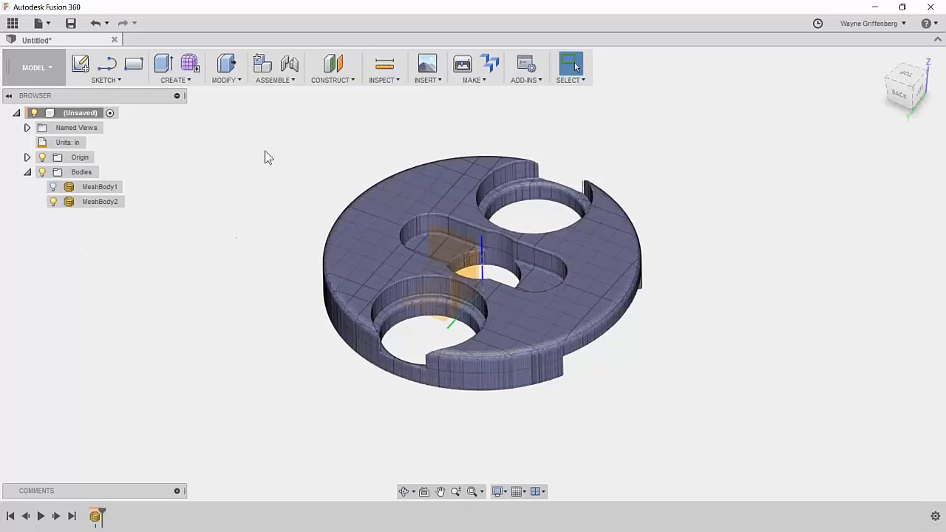
left_click(566, 320)
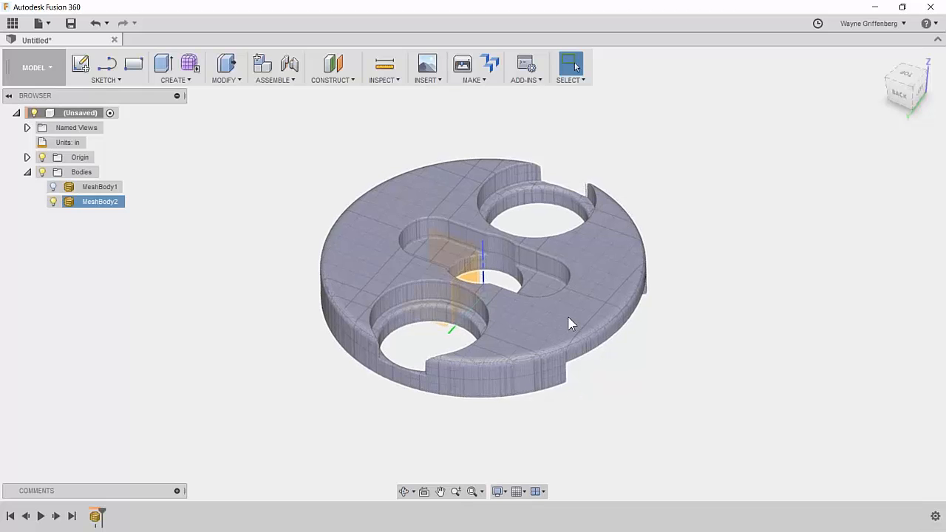
left_click(179, 222)
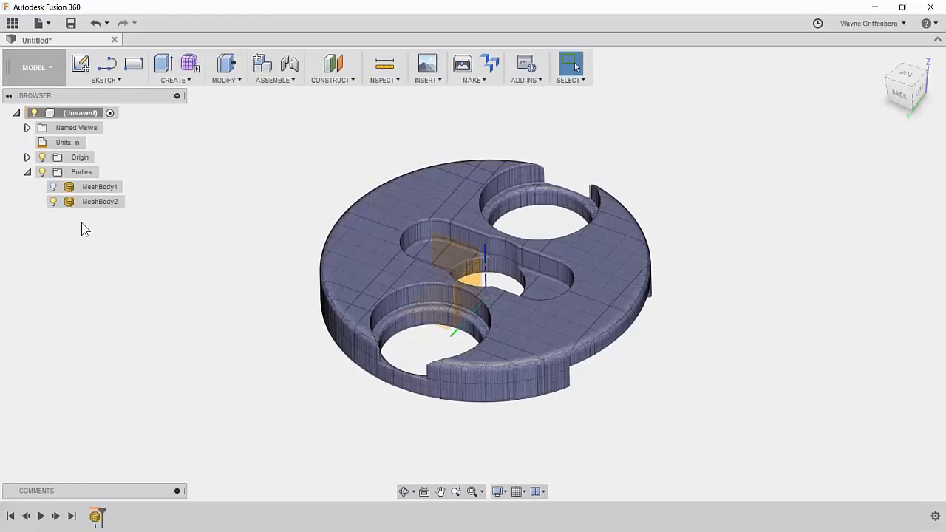
Insert the Contact Switch_stock.stl mesh from the Desktop.
left_click(434, 81)
left_click(431, 122)
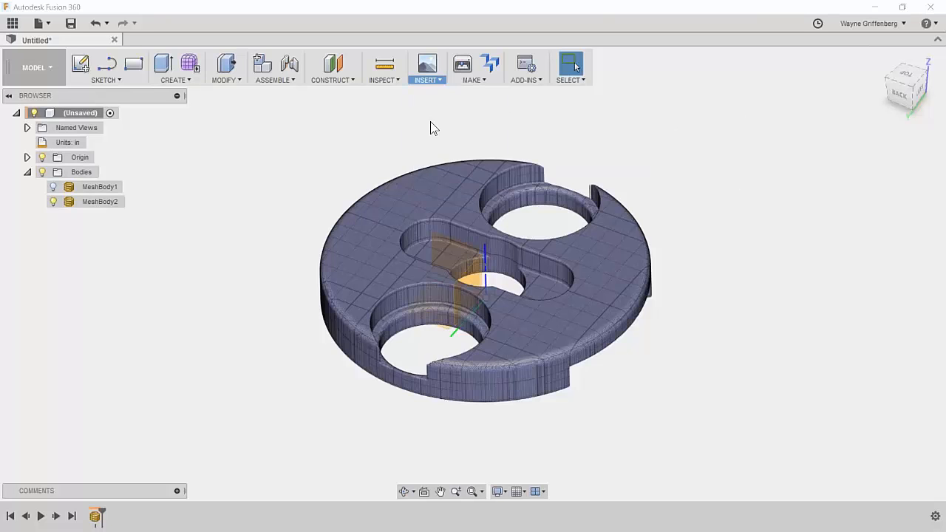
left_click(251, 234)
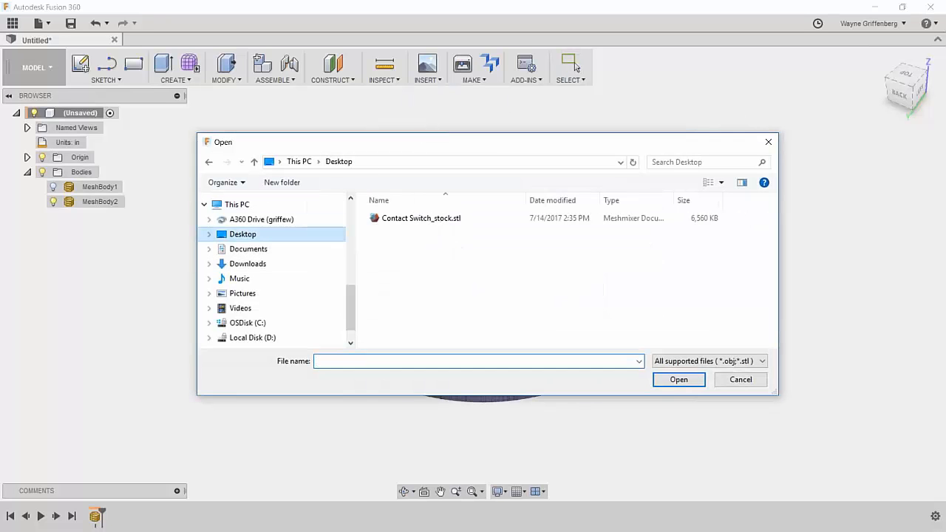
left_click(422, 221)
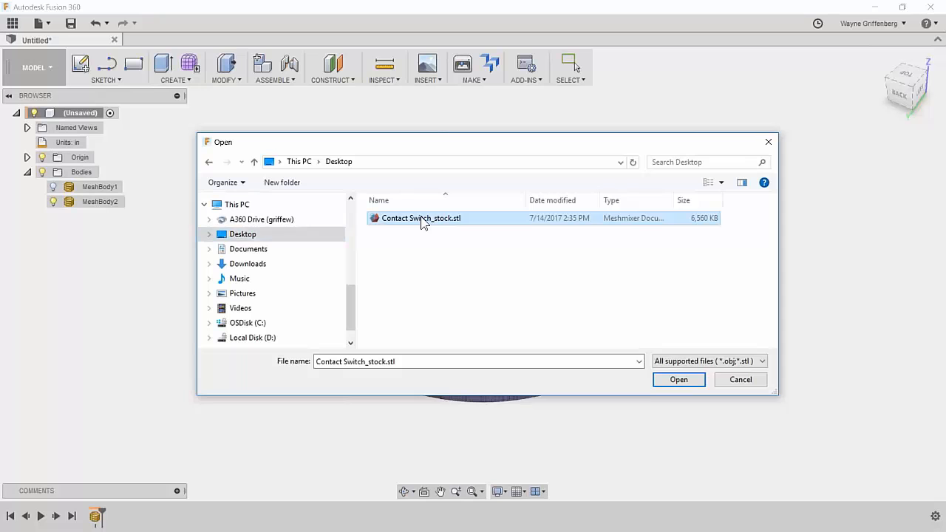
left_click(677, 379)
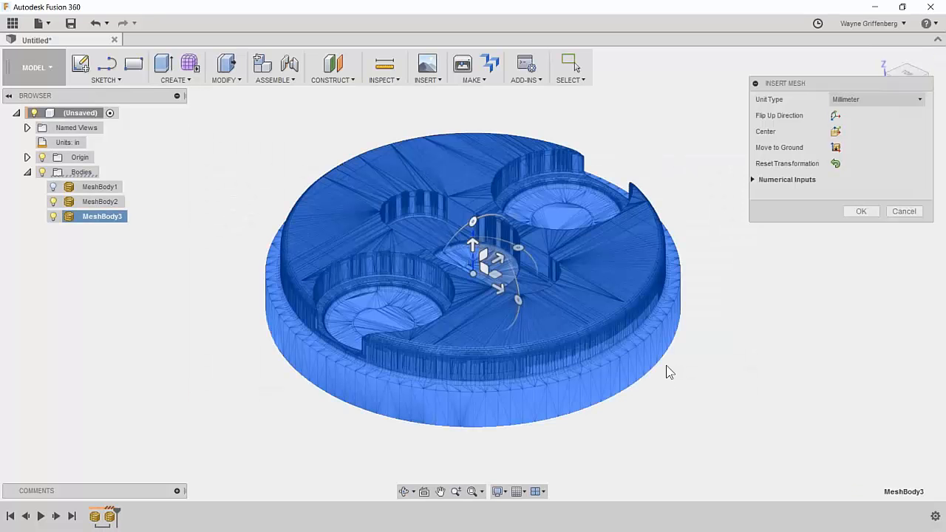
Test-lower MeshBody3 to -1.40 in, then reset its transformation and finish inserting.
left_click(473, 243)
left_click_drag(470, 322, 469, 336)
left_click_drag(473, 241, 473, 301)
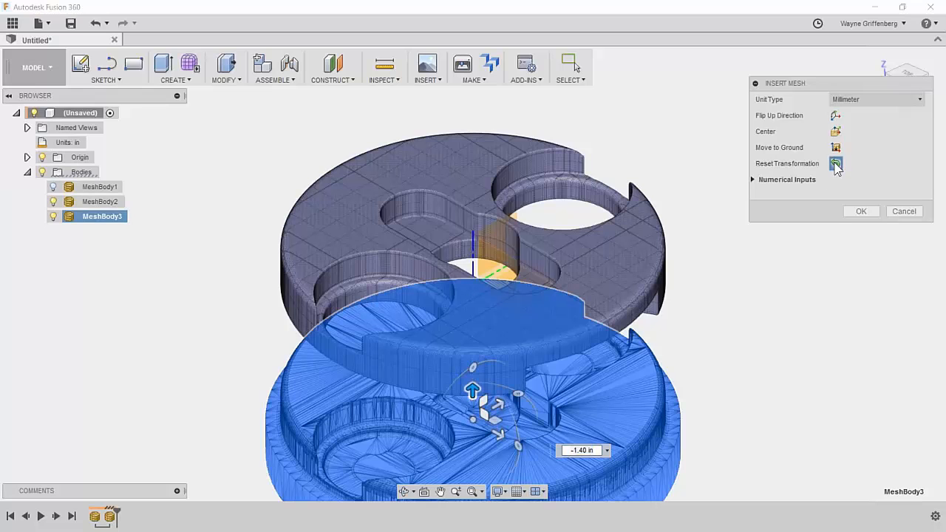
left_click(835, 163)
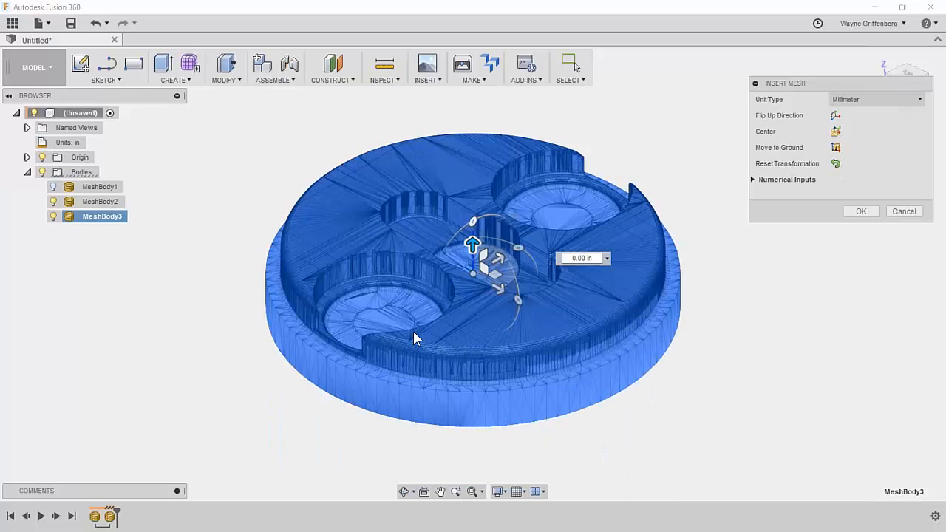
scroll(413, 331, "up", 3)
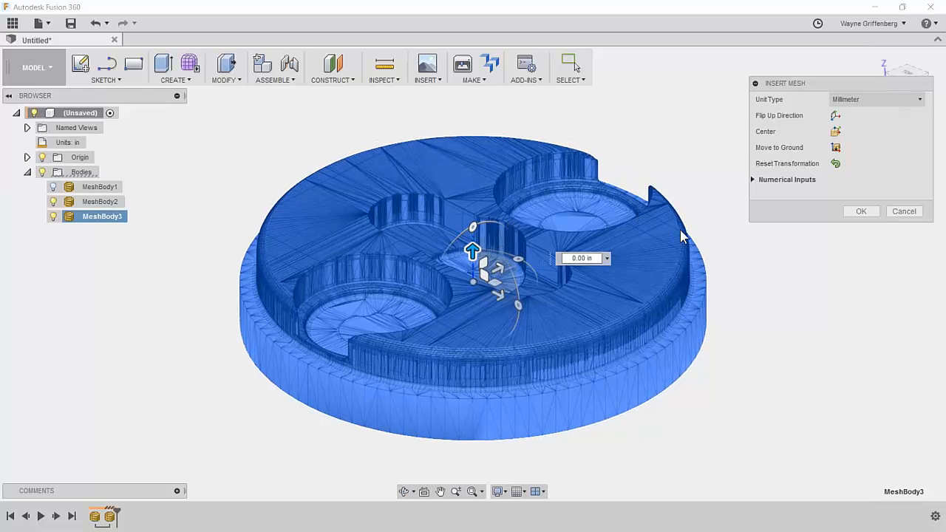
left_click(859, 213)
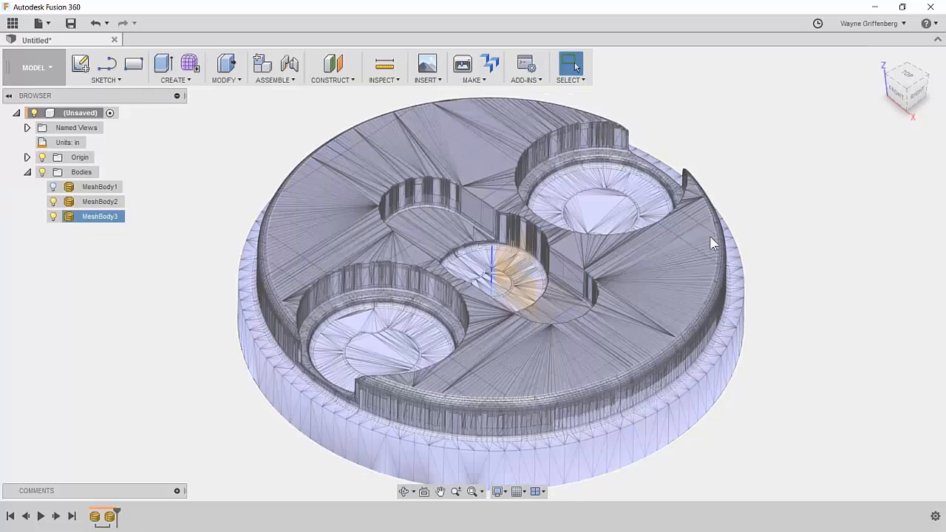
Rename MeshBody3 to OP_2_Stock.
scroll(664, 284, "up", 1)
scroll(584, 282, "down", 1)
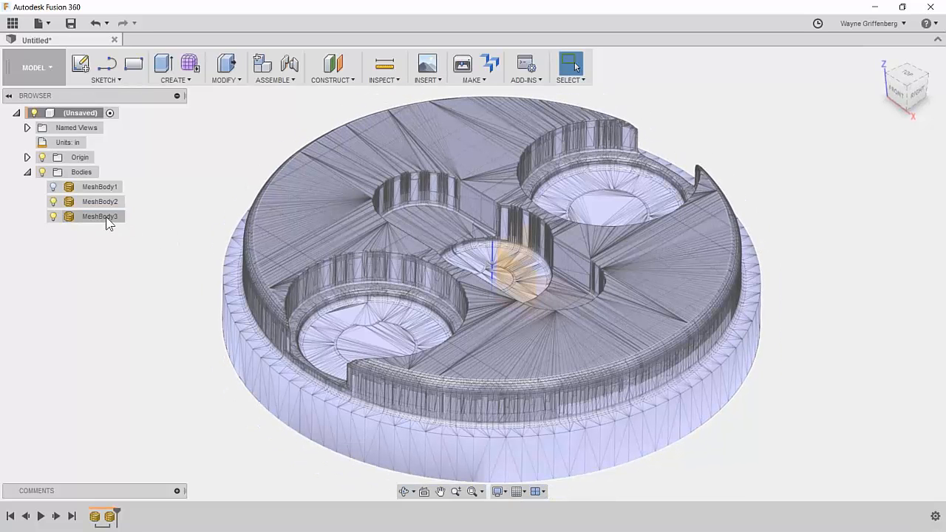
left_click(106, 217)
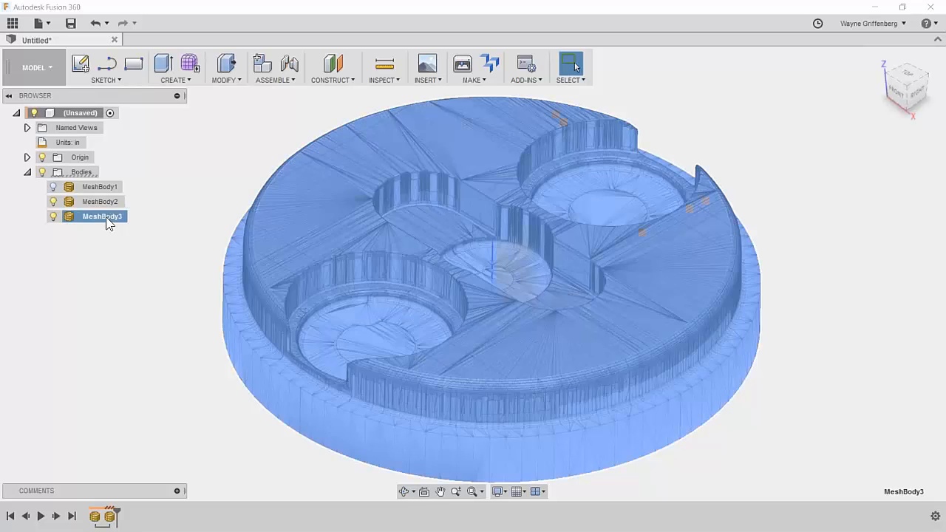
double_click(111, 219)
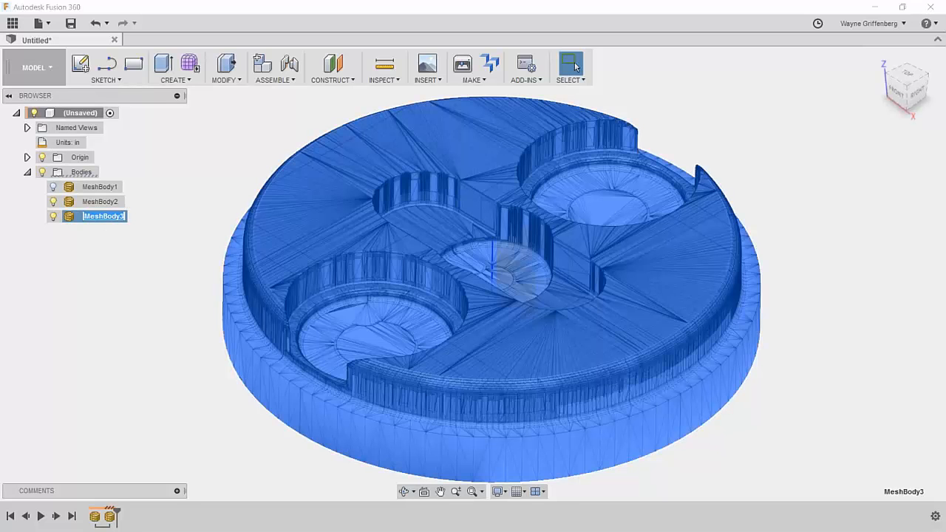
type("OP_2_Stock")
key("Return")
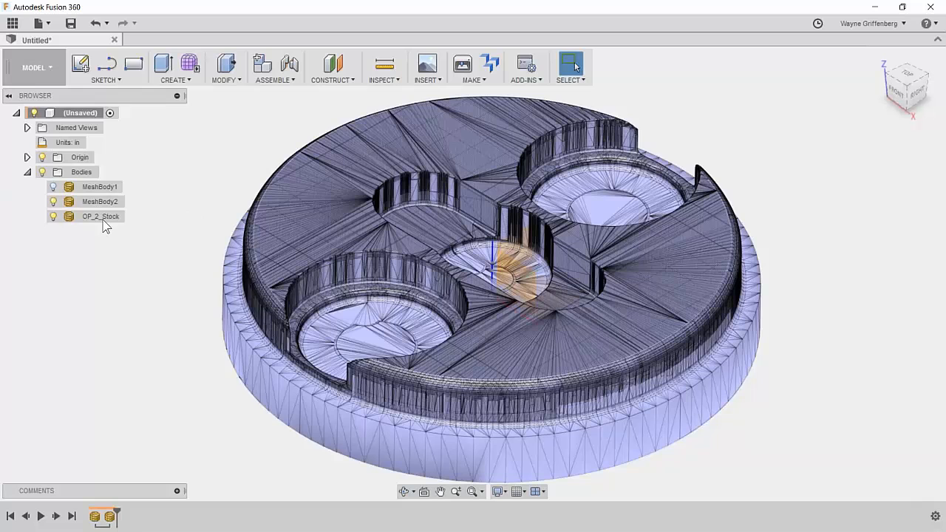
Set the OP_2_Stock body's opacity to 50% and deselect it.
right_click(94, 215)
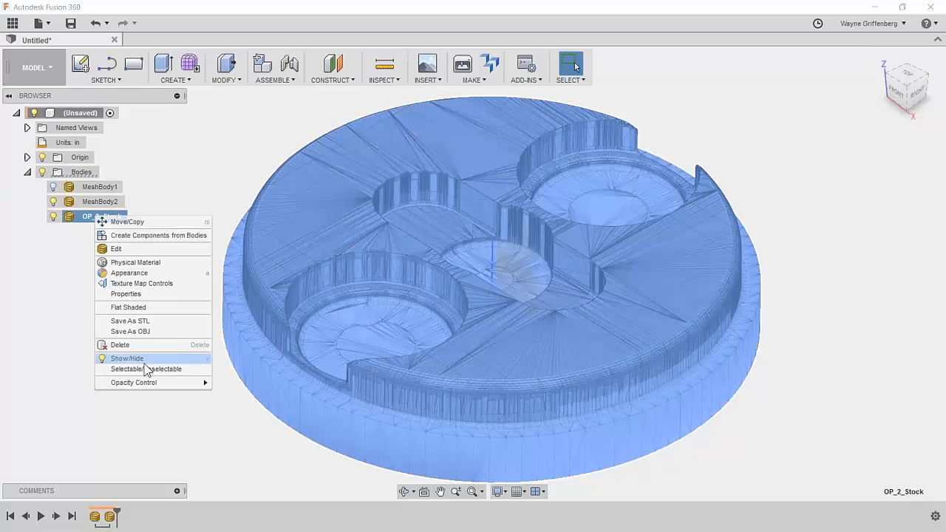
mouse_move(145, 389)
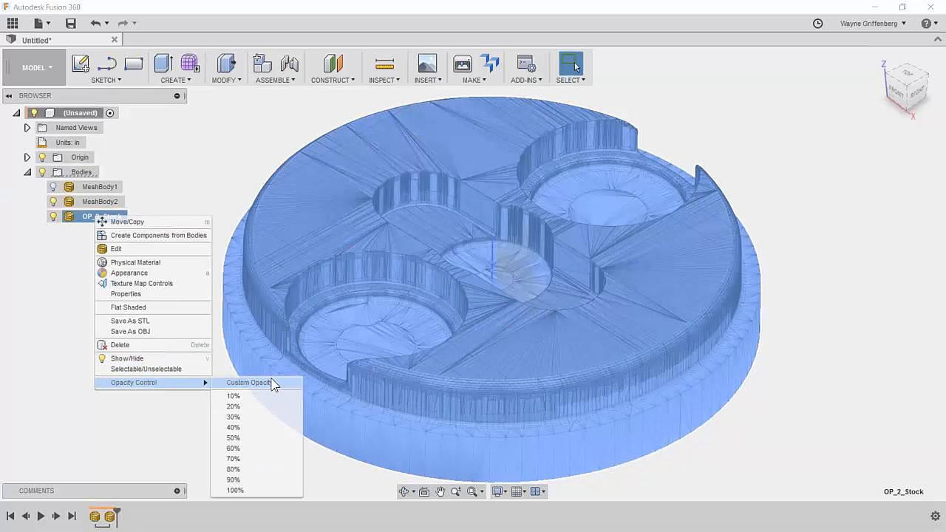
left_click(244, 438)
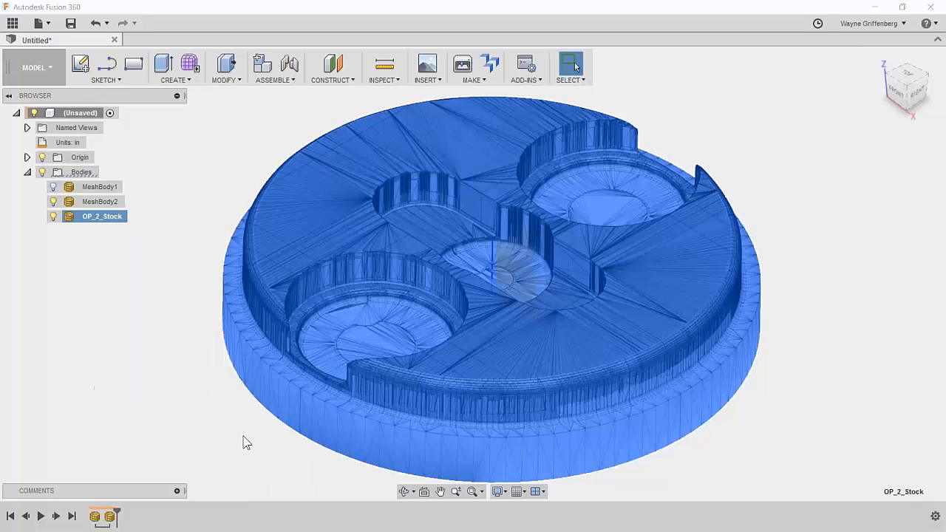
left_click(104, 231)
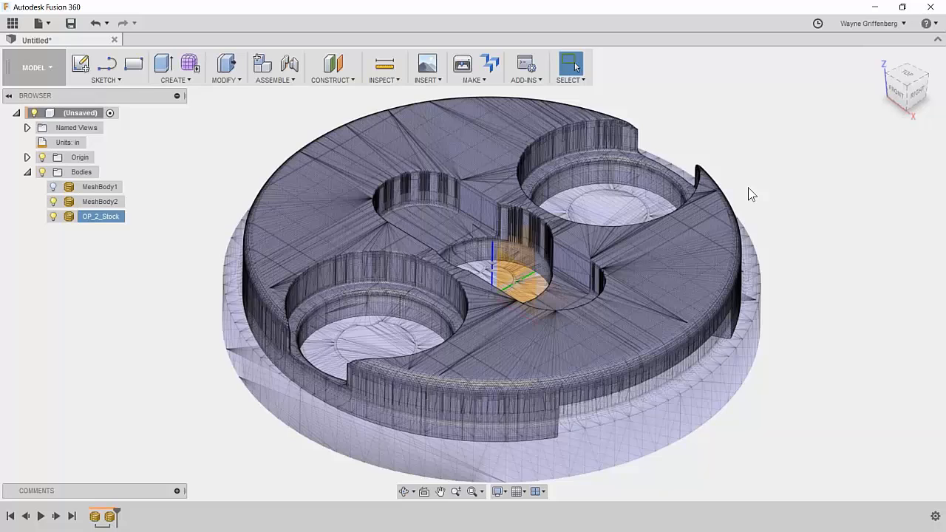
Toggle OP_2_Stock's visibility to compare, leaving it hidden.
scroll(748, 193, "up", 2)
left_click(53, 216)
left_click(54, 216)
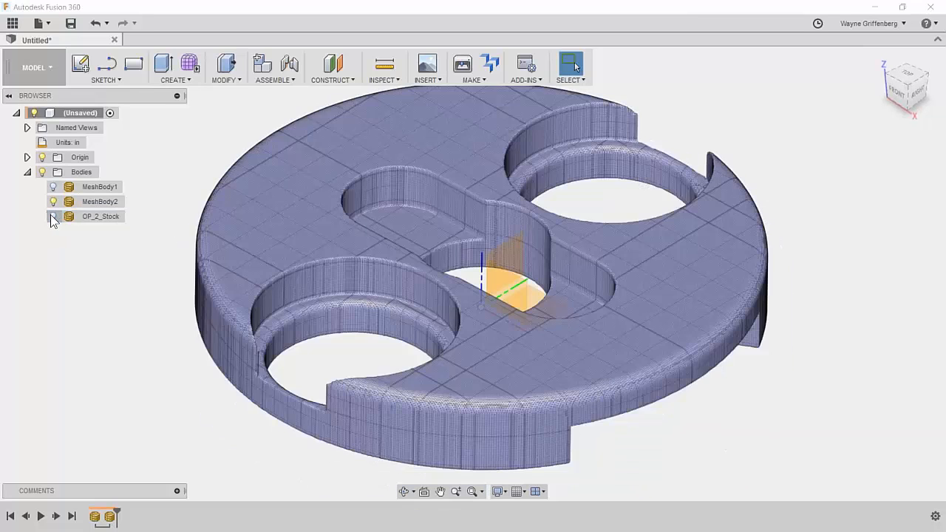
left_click(53, 216)
left_click(53, 216)
left_click(52, 216)
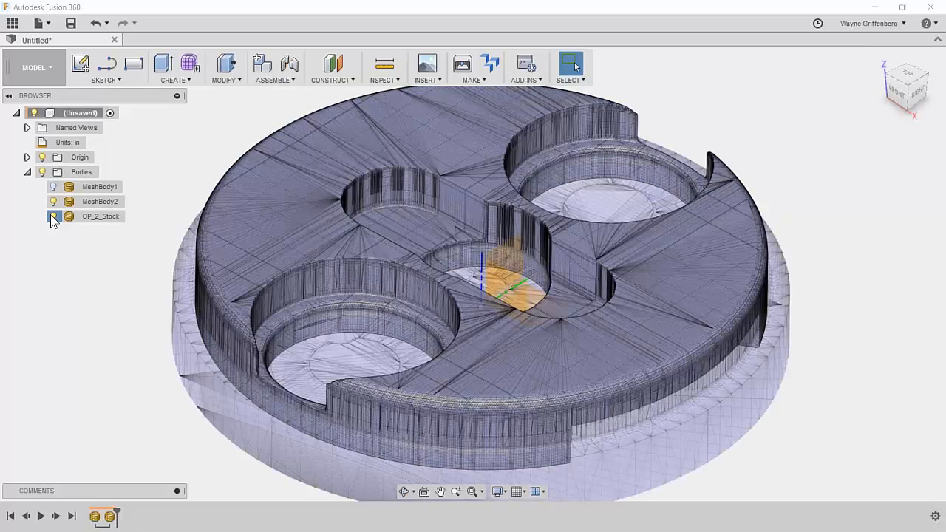
left_click(53, 216)
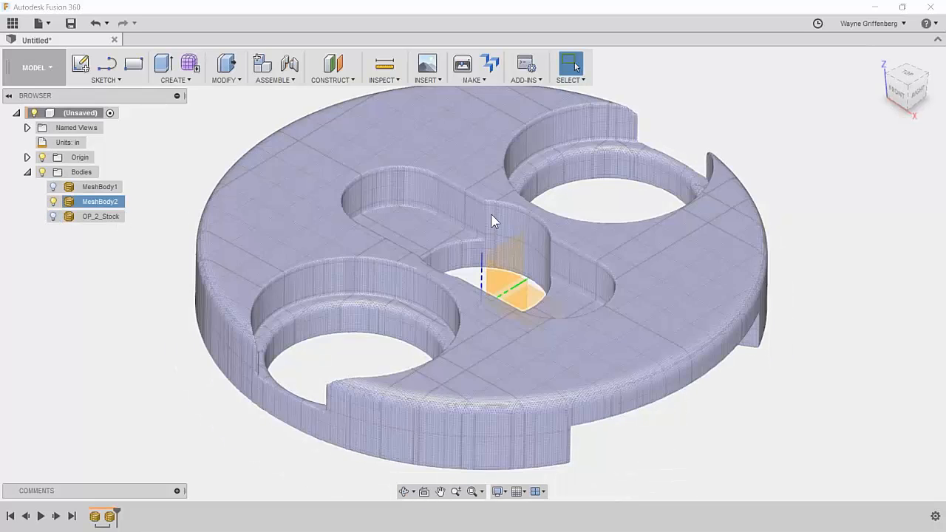
scroll(503, 222, "down", 2)
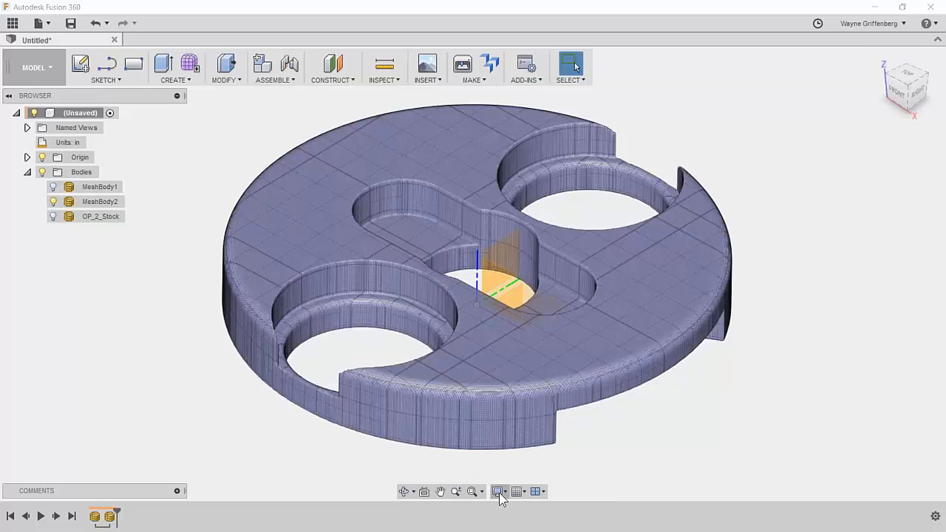
left_click(506, 493)
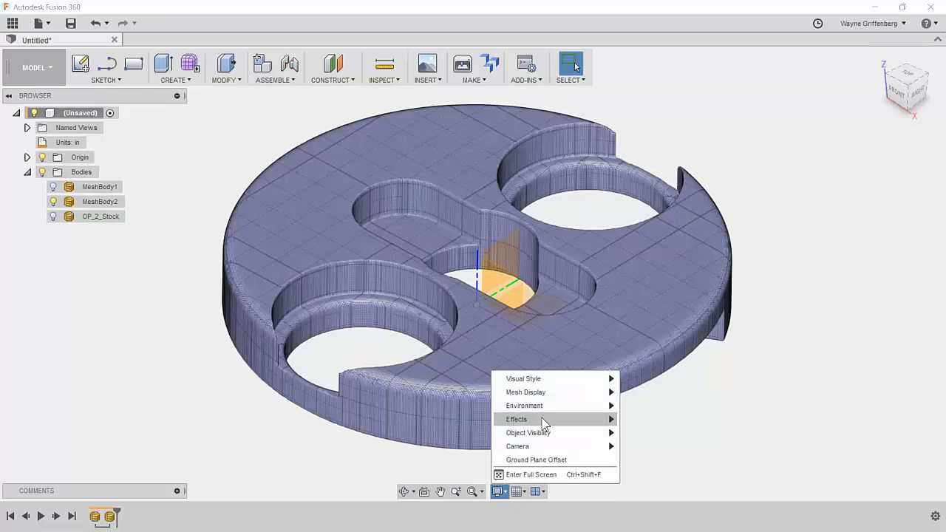
mouse_move(555, 393)
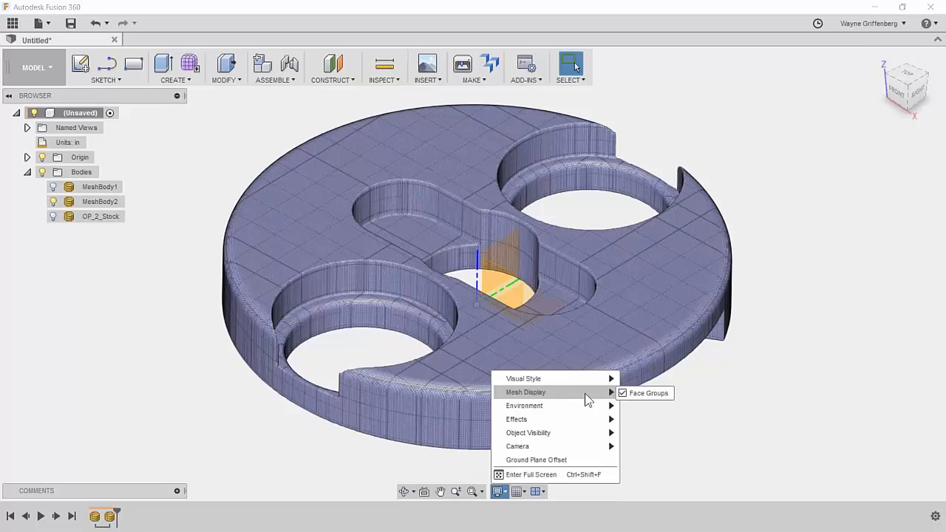
mouse_move(597, 380)
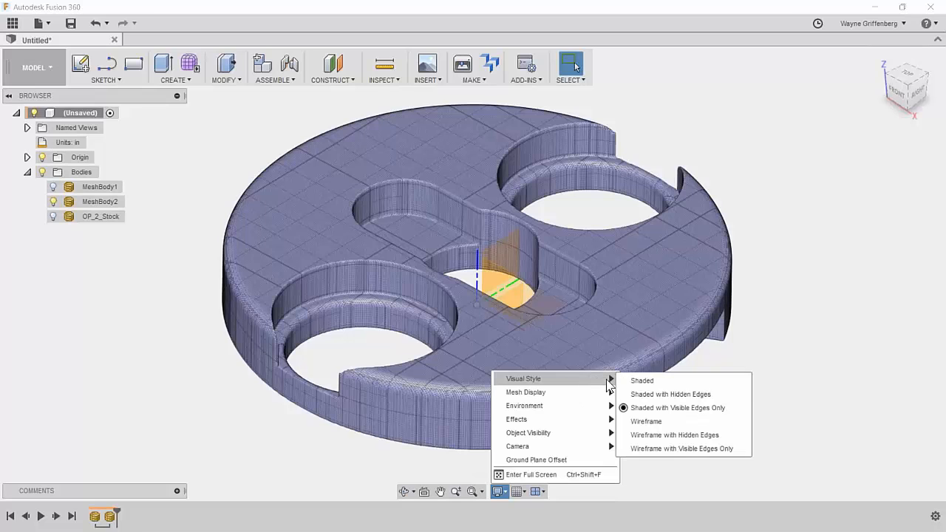
left_click(645, 383)
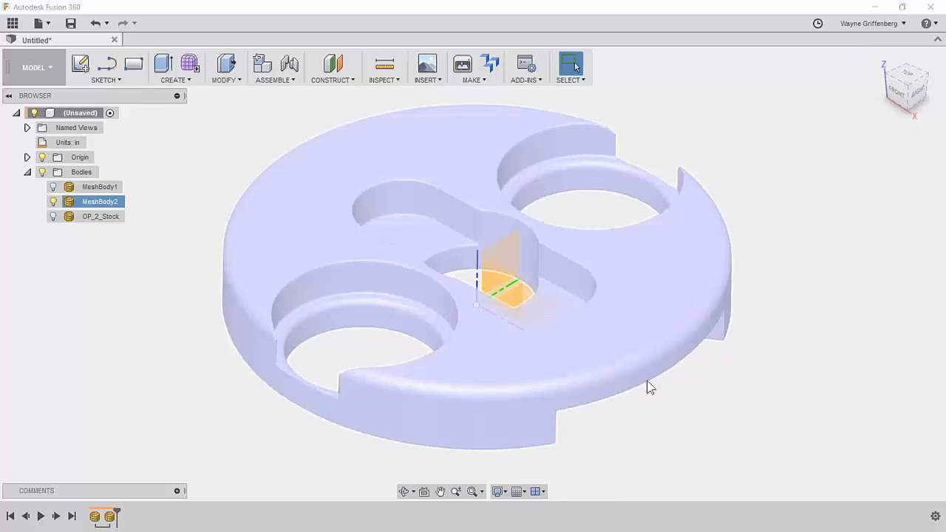
left_click(53, 218)
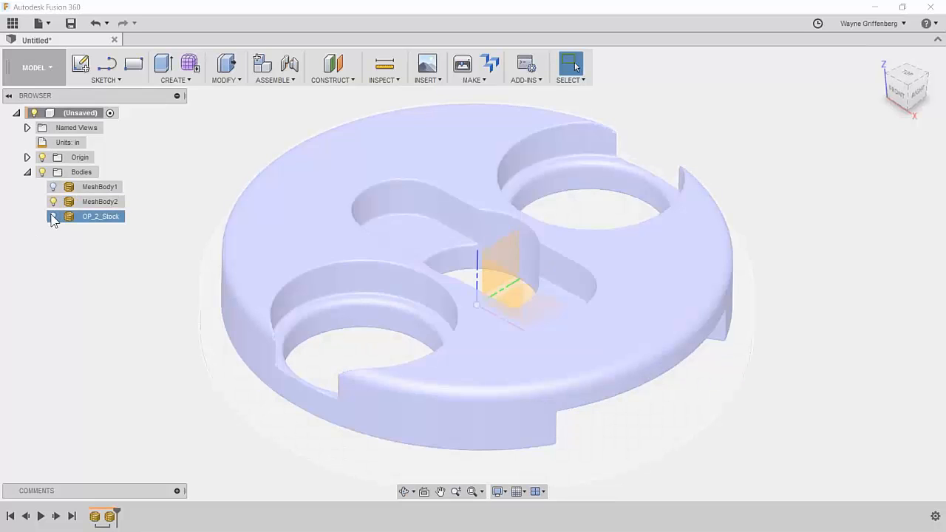
left_click(53, 217)
left_click(53, 217)
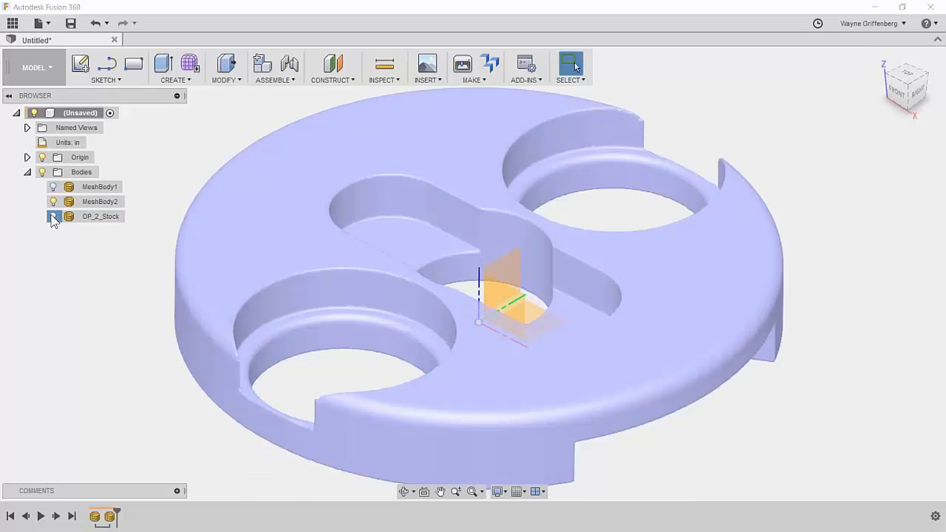
left_click(54, 217)
middle_click_drag(768, 167, 642, 174, "shift")
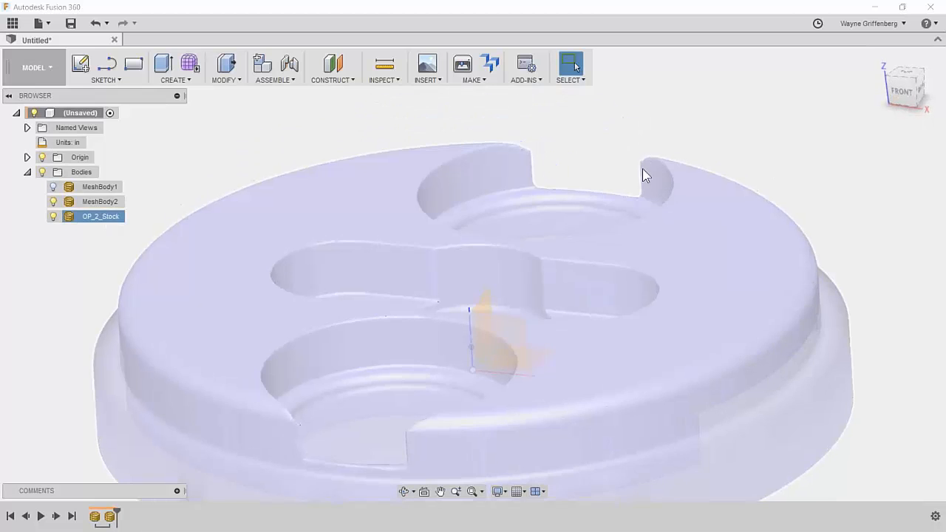
left_click(54, 216)
left_click(54, 216)
left_click(53, 217)
left_click(53, 217)
left_click(53, 217)
left_click(54, 217)
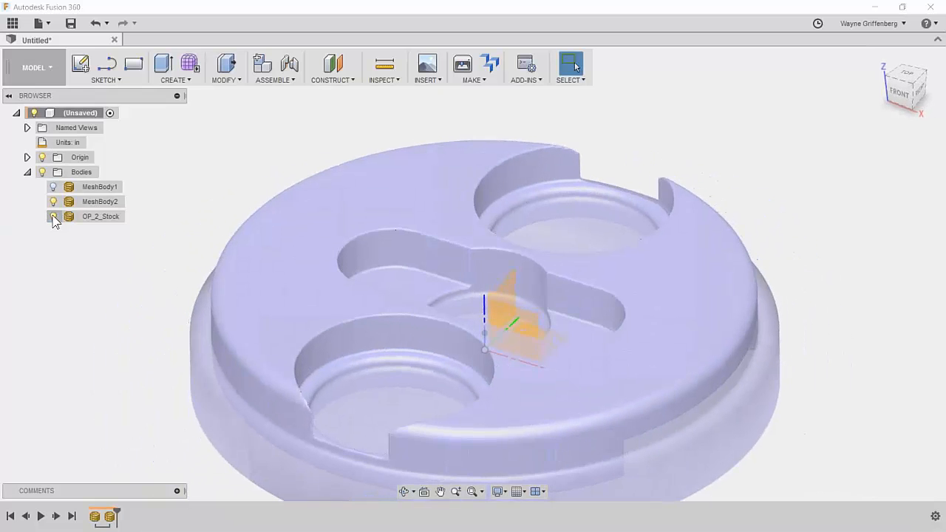
left_click(53, 216)
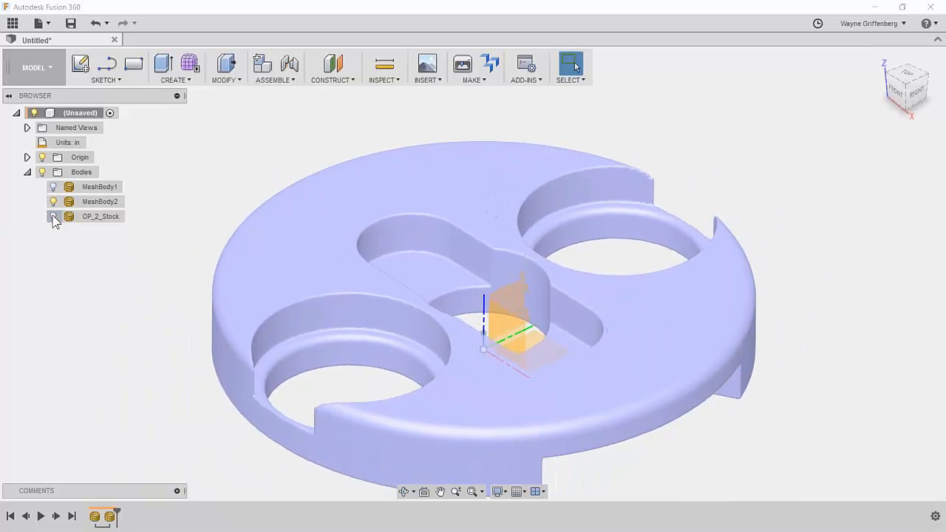
left_click(53, 216)
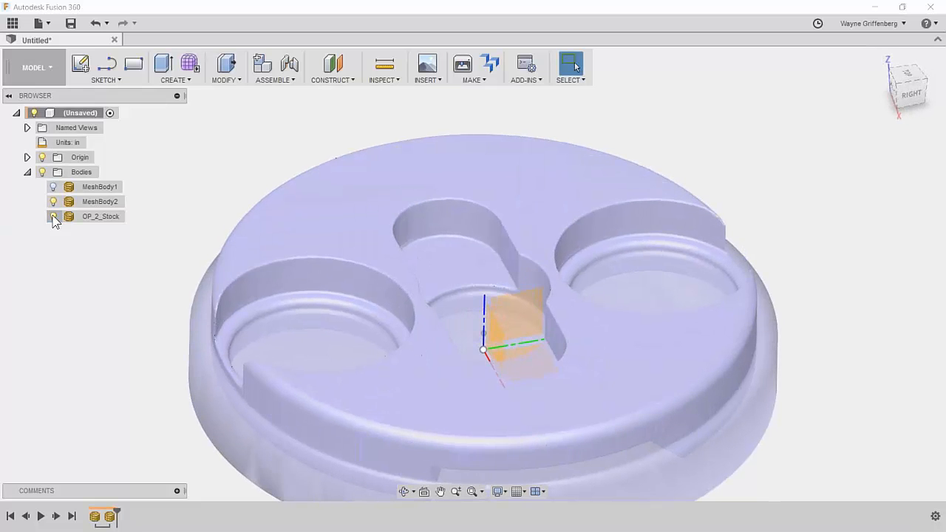
left_click(53, 217)
left_click(53, 217)
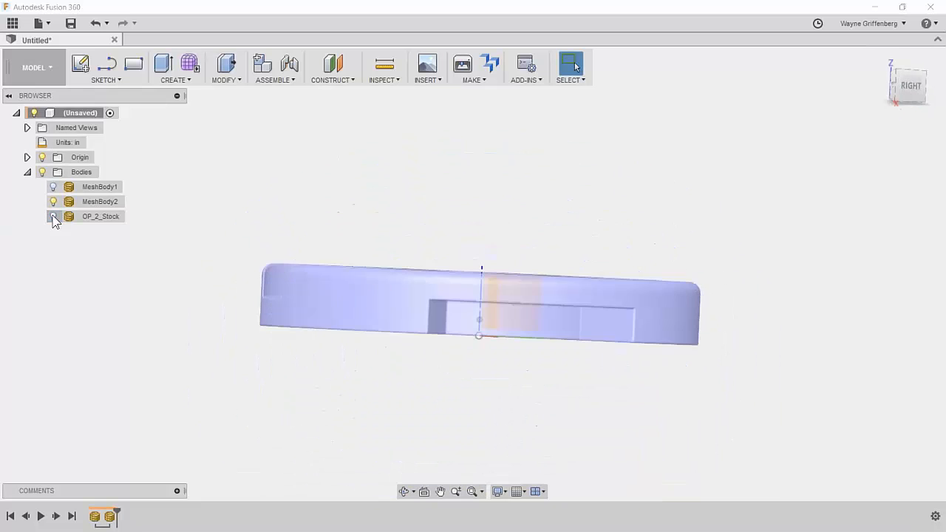
left_click(53, 217)
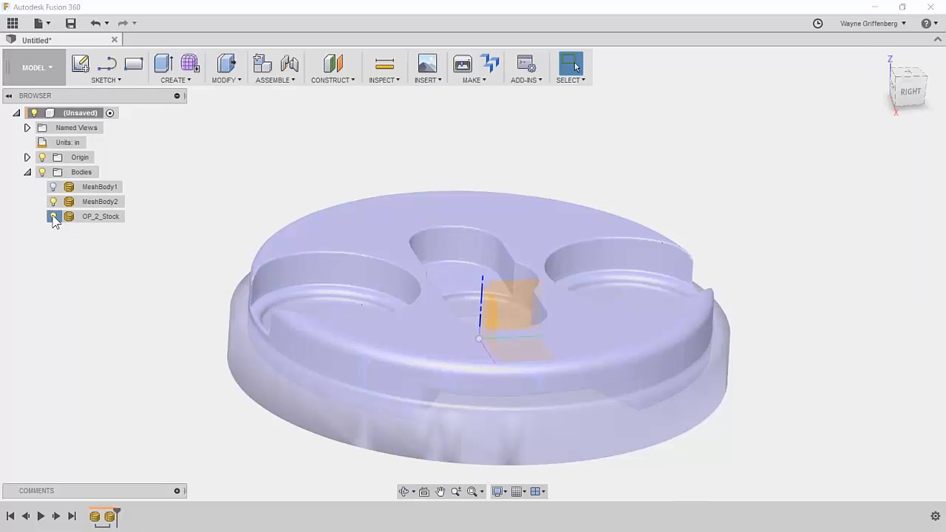
left_click(53, 217)
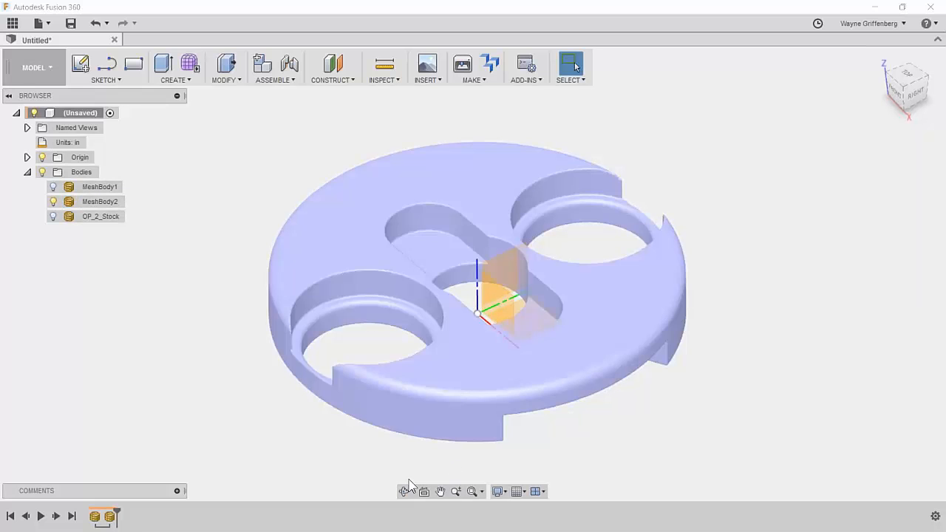
left_click(506, 494)
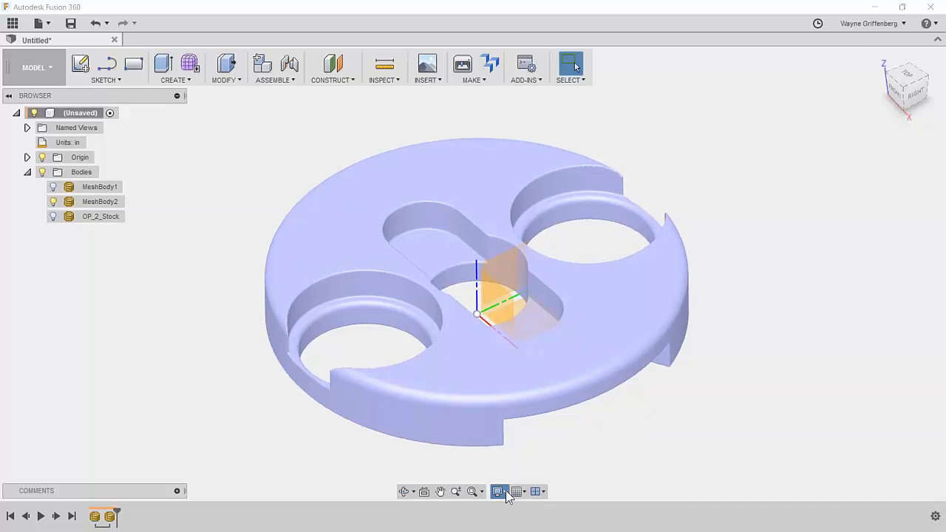
mouse_move(572, 381)
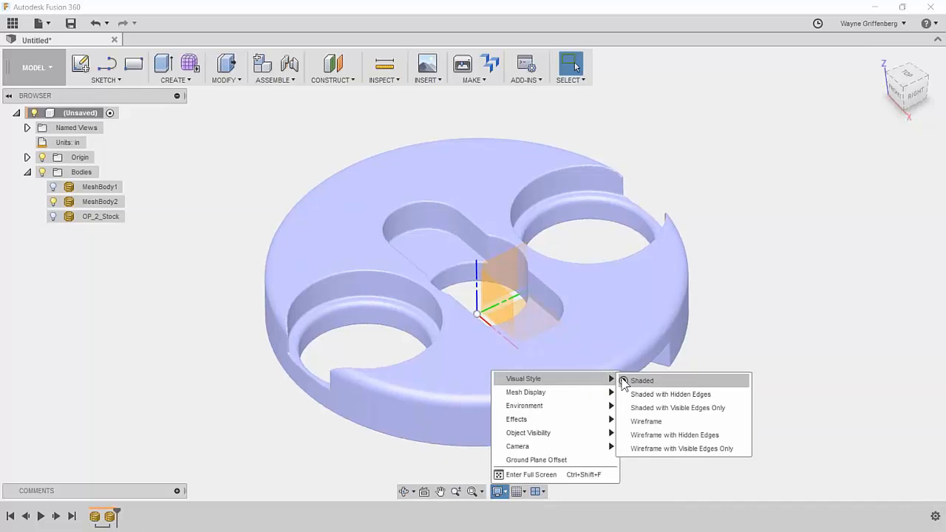
left_click(651, 407)
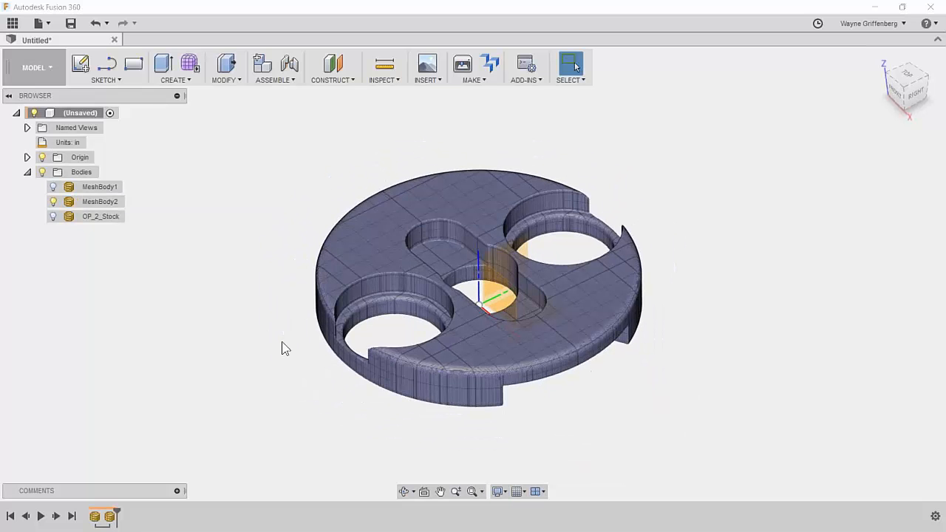
scroll(282, 347, "up", 5)
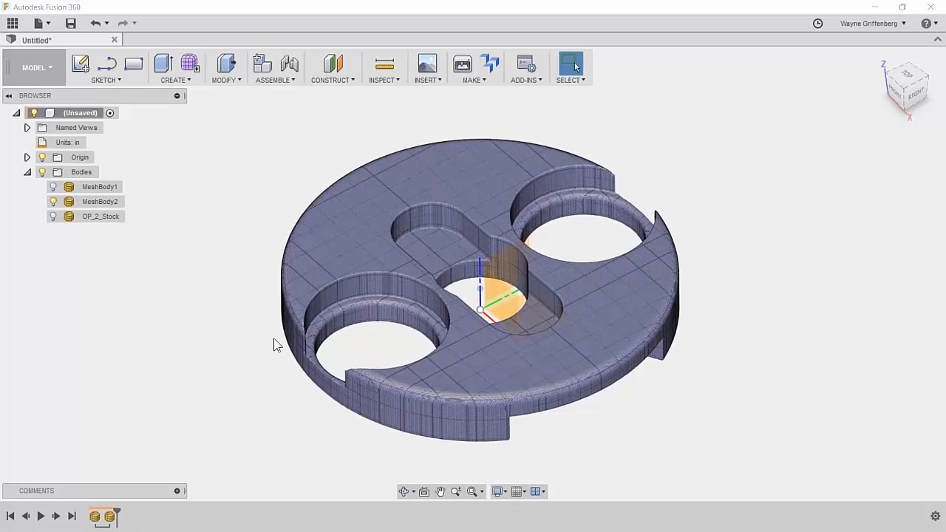
scroll(236, 332, "up", 3)
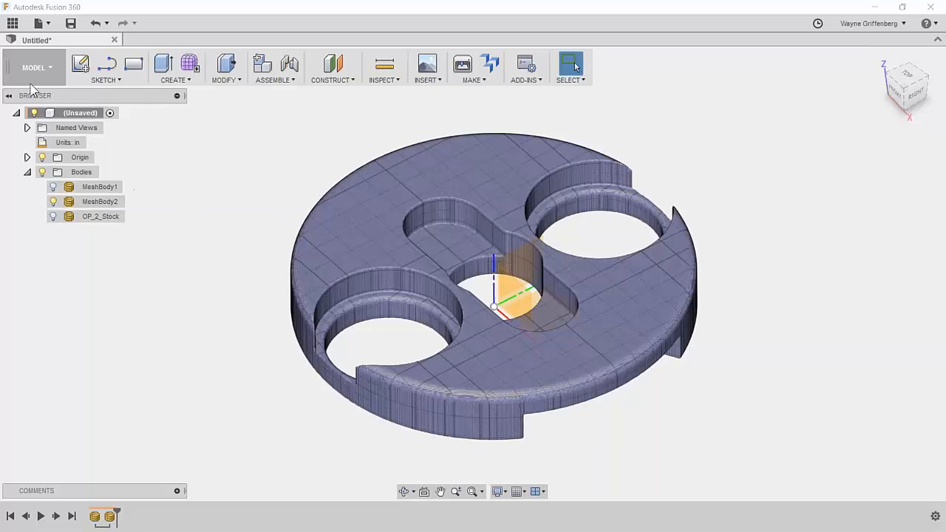
Switch to the CAM workspace and regenerate all toolpaths in Setup1.
left_click(33, 67)
left_click(20, 207)
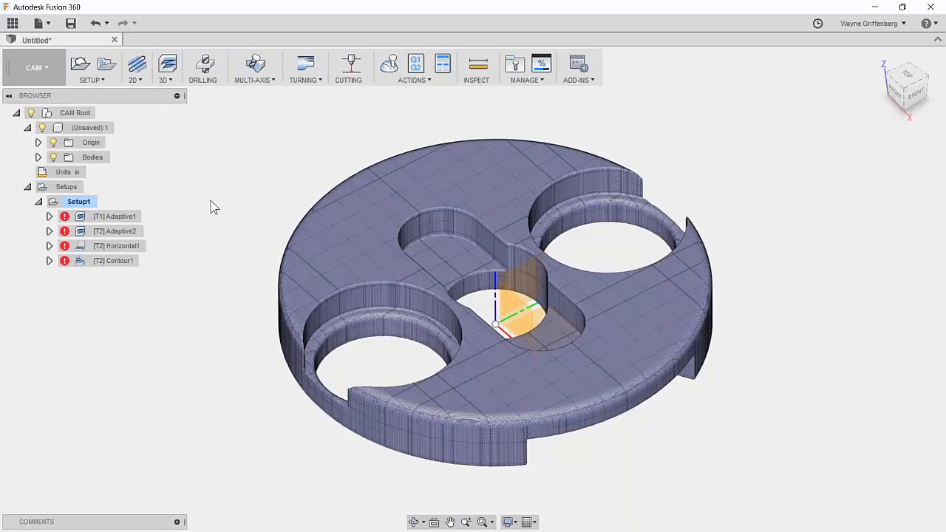
right_click(74, 202)
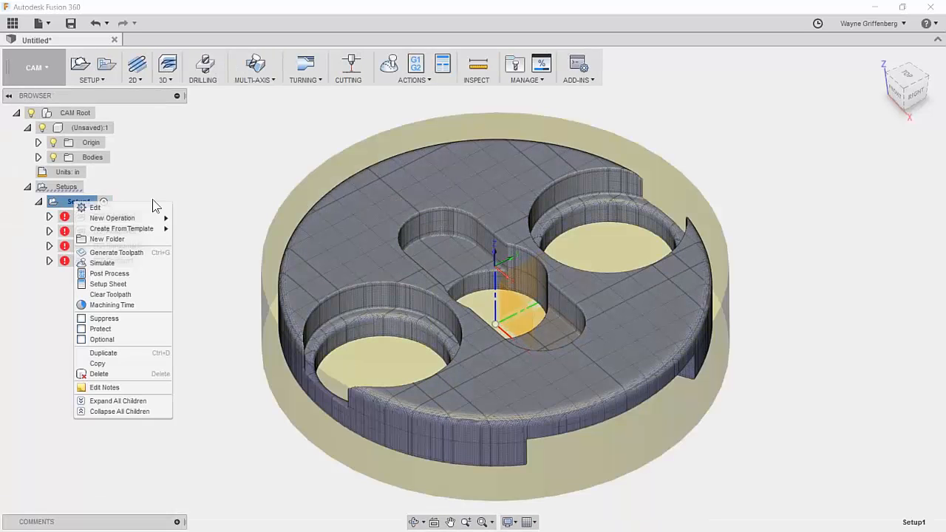
left_click(146, 252)
scroll(581, 248, "down", 3)
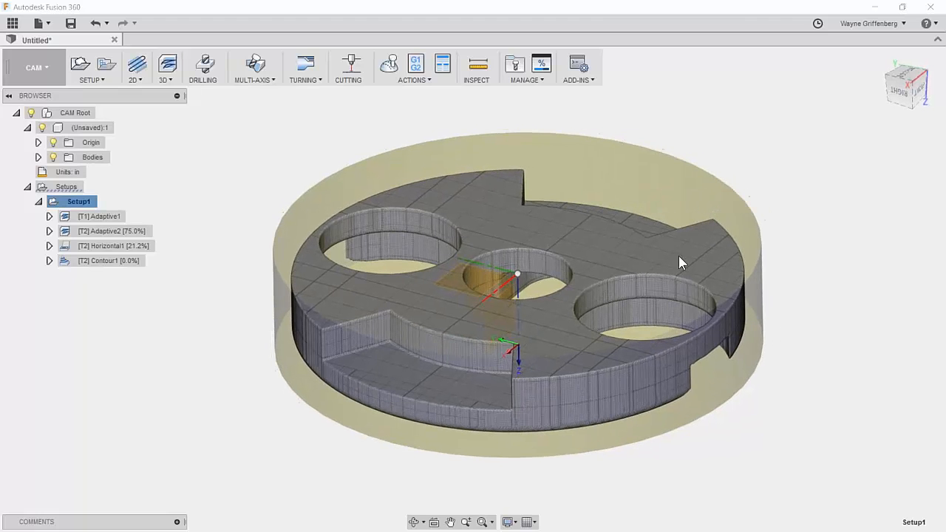
Rename Setup1 to OP_1.
left_click(826, 279)
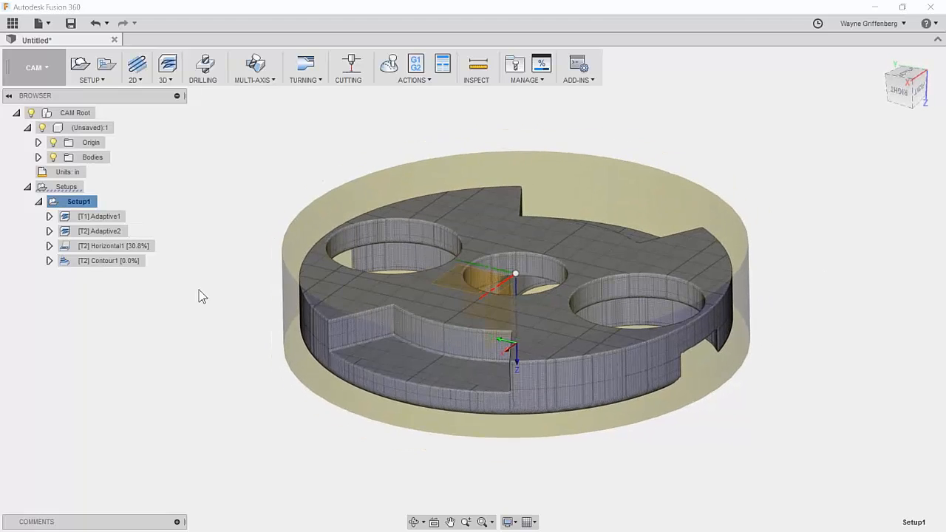
left_click(78, 204)
left_click(85, 202)
type("OP")
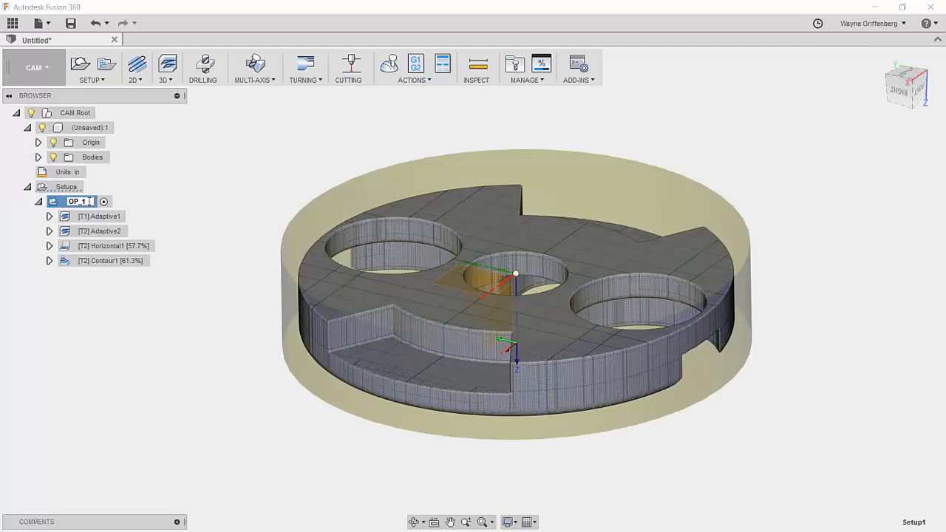
type("_1")
key("Return")
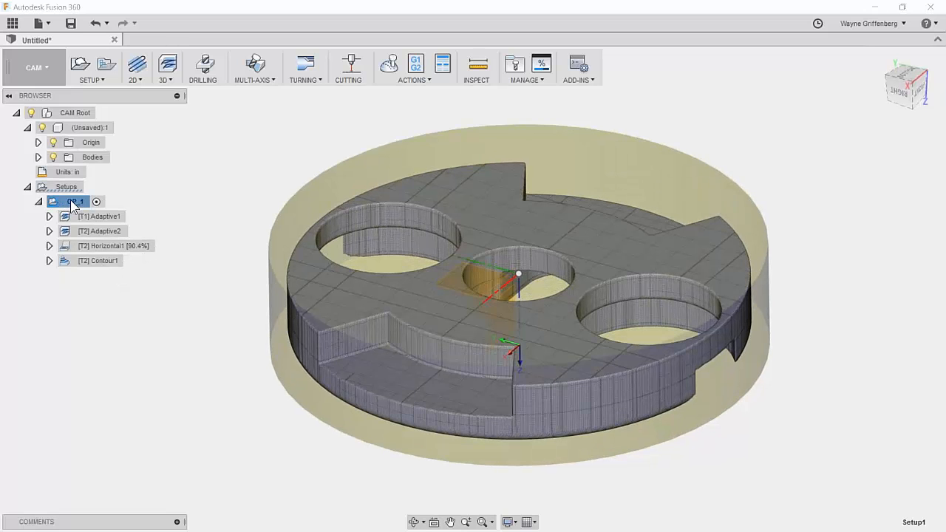
Duplicate the OP_1 setup and expand the copy to show its four operations.
right_click(72, 206)
left_click(172, 184)
right_click(78, 204)
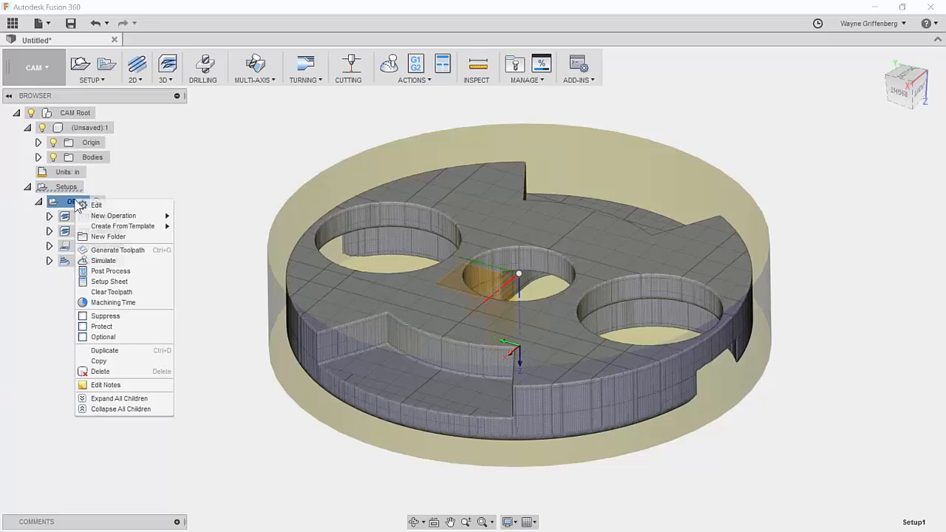
left_click(158, 350)
left_click(38, 277)
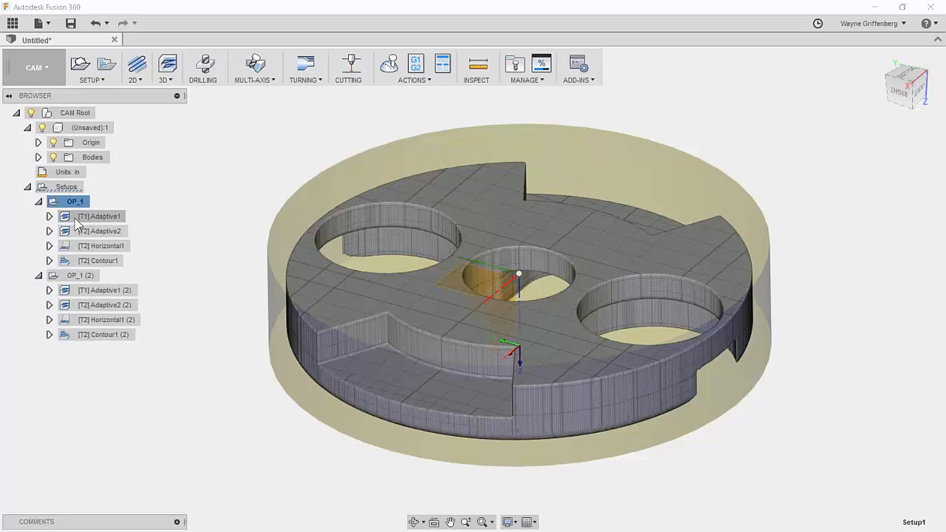
Rename the copied setup to OP_2.
left_click(87, 279)
left_click(87, 279)
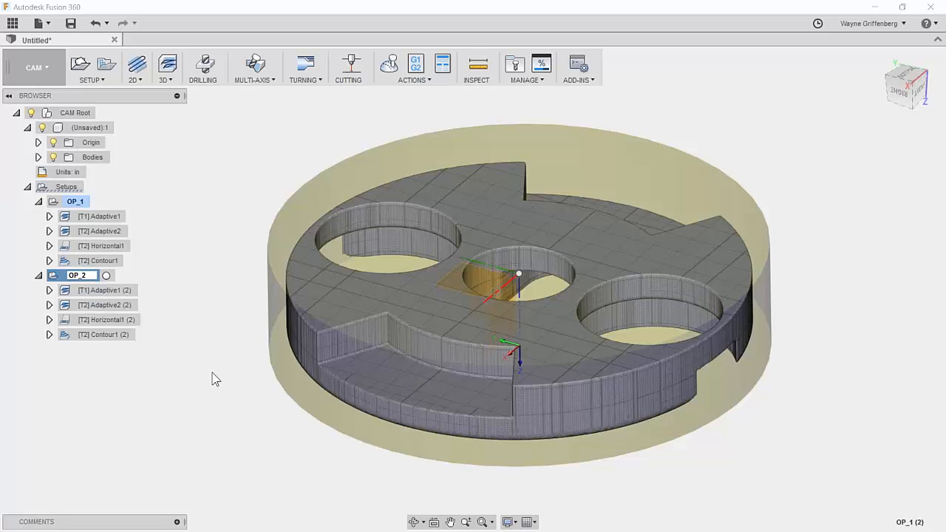
left_click(187, 364)
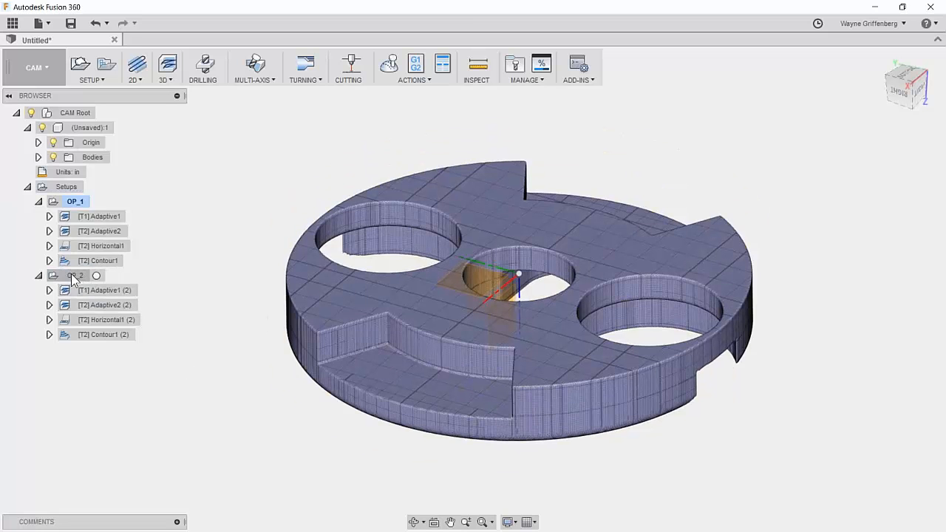
right_click(73, 279)
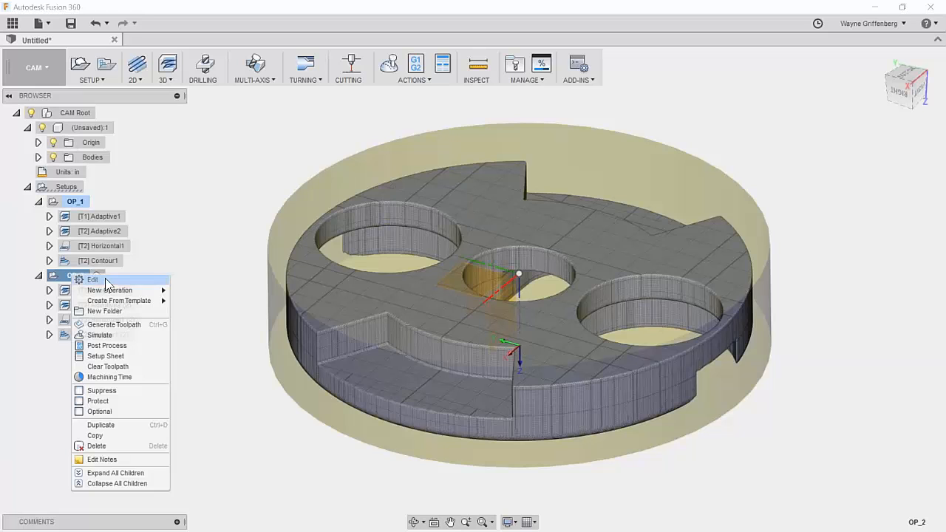
Set OP_2's stock mode to From solid using the OP_2_Stock body.
left_click(95, 278)
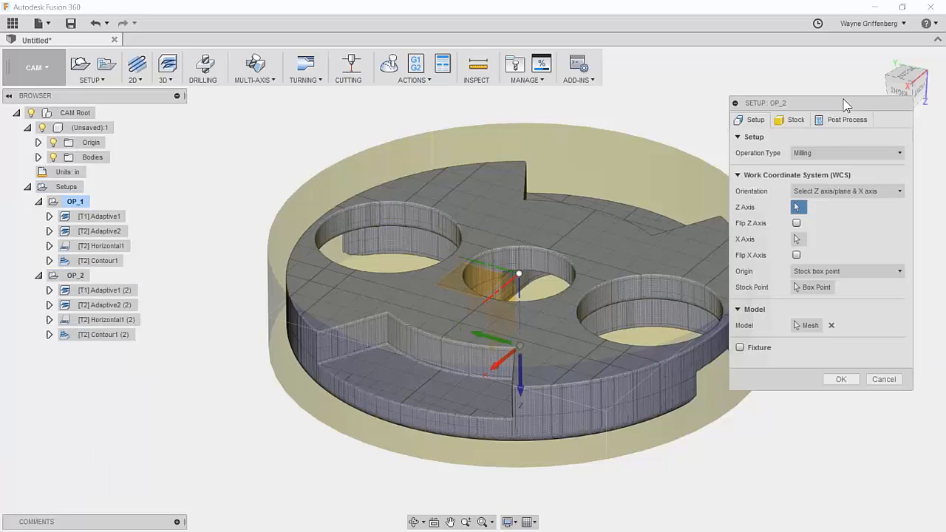
left_click(796, 122)
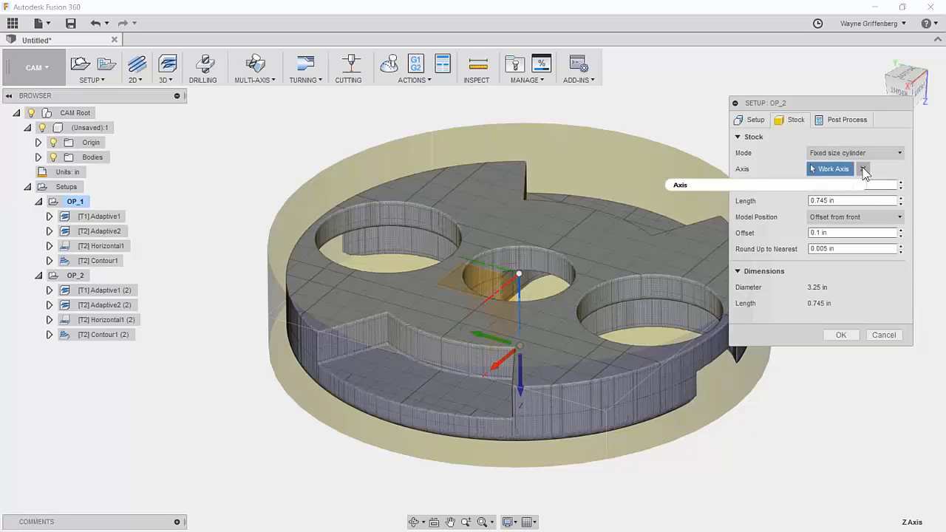
left_click(838, 156)
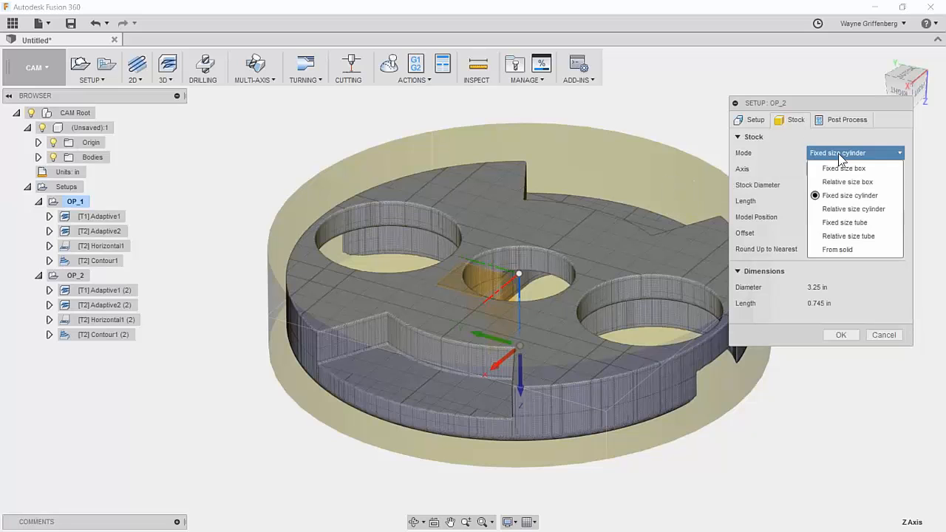
left_click(838, 250)
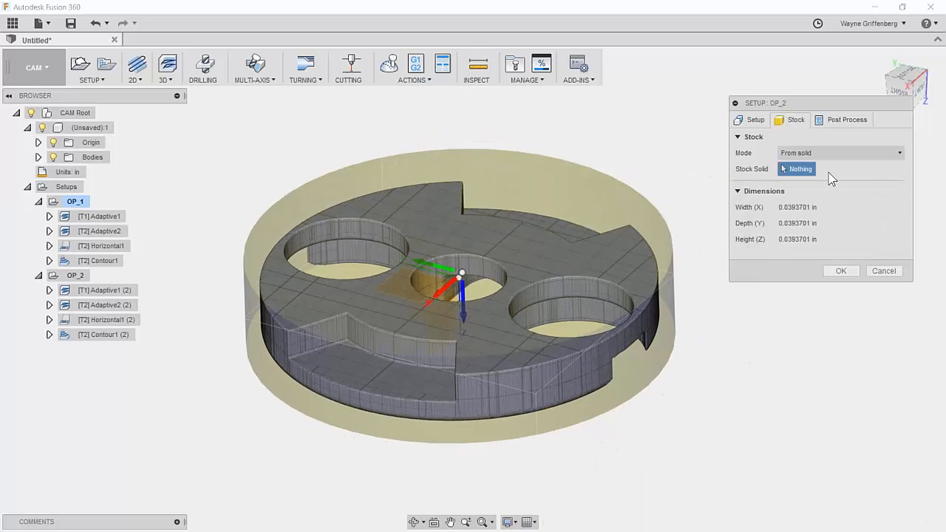
left_click(38, 158)
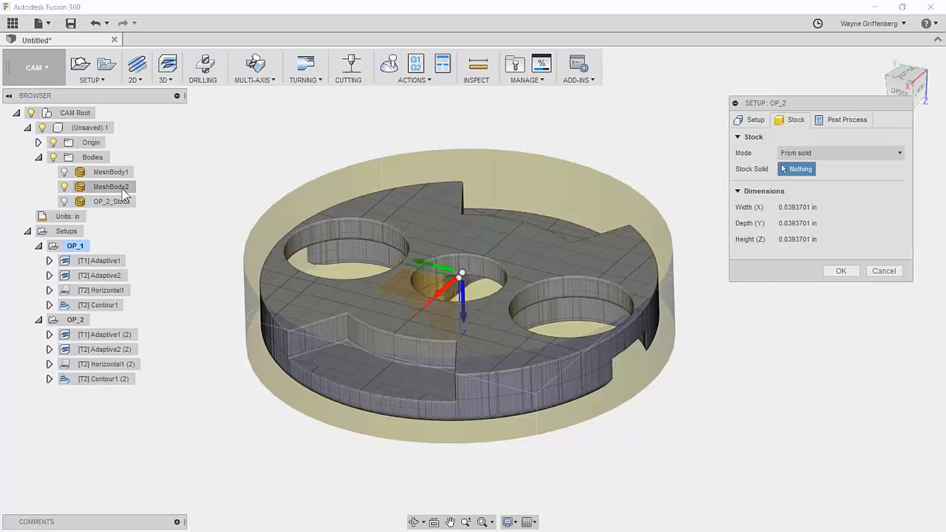
left_click(101, 201)
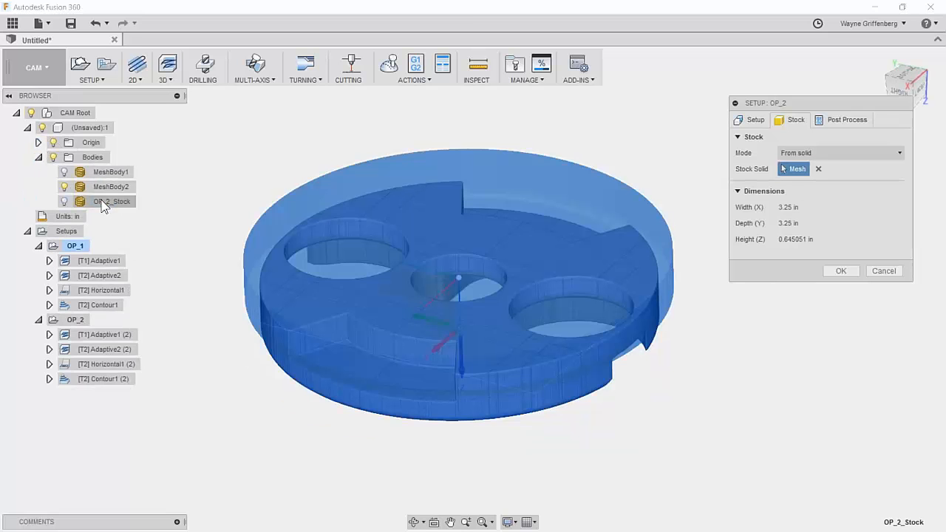
middle_click_drag(761, 370, 775, 292, "shift")
Flip OP_2's Z axis and accept the setup changes.
left_click(750, 122)
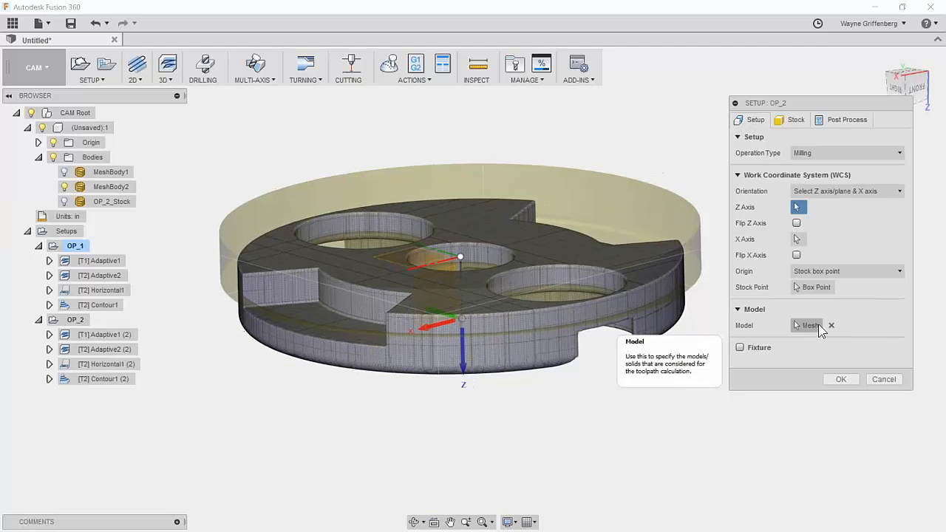
left_click(796, 223)
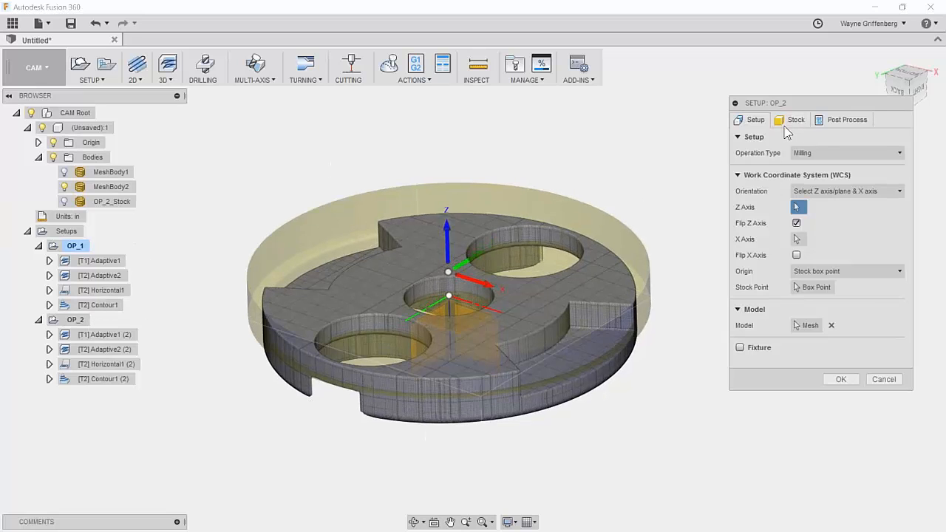
left_click(840, 379)
Regenerate all four flagged OP_2 toolpaths from the setup's Generate Toolpath command.
middle_click_drag(820, 380, 539, 306, "shift")
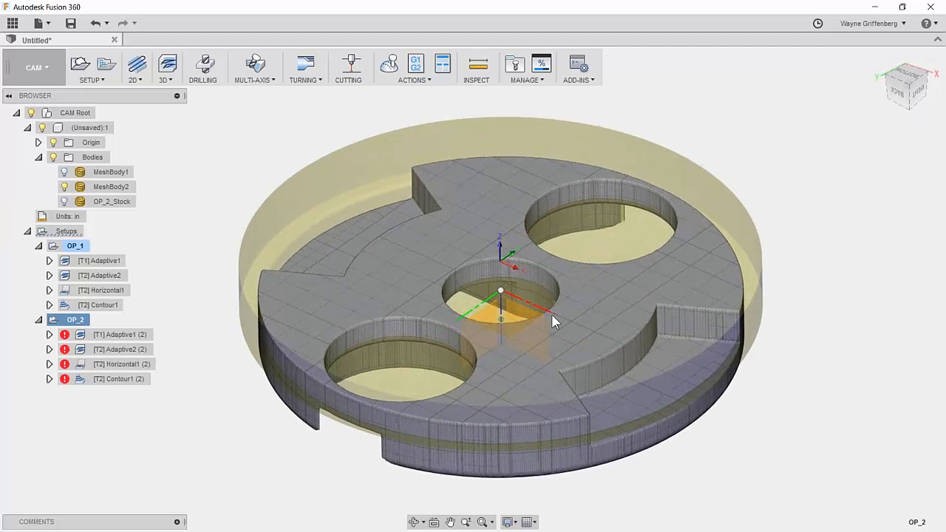
scroll(473, 319, "down", 1)
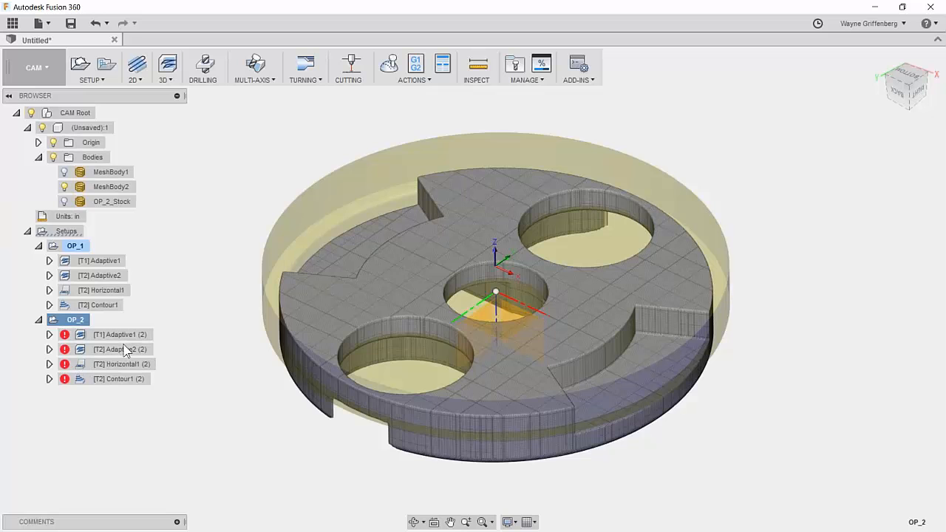
right_click(90, 318)
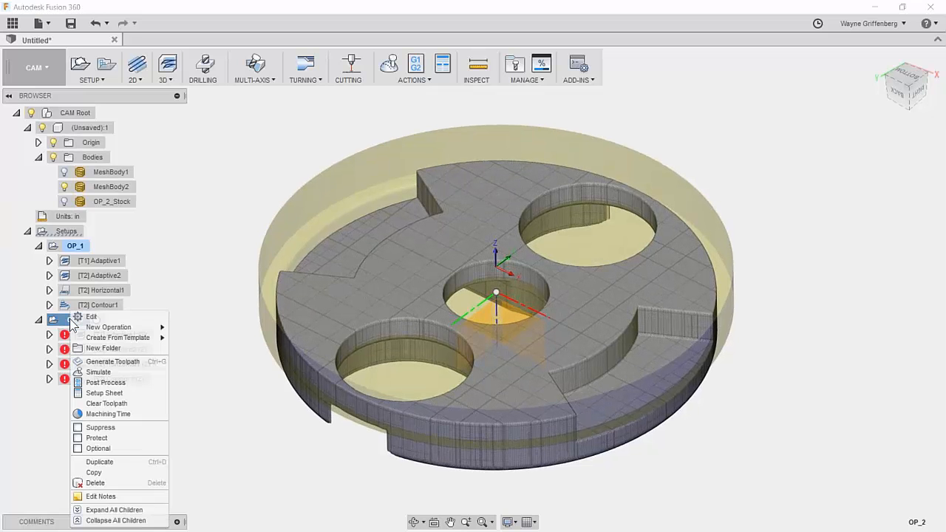
left_click(157, 364)
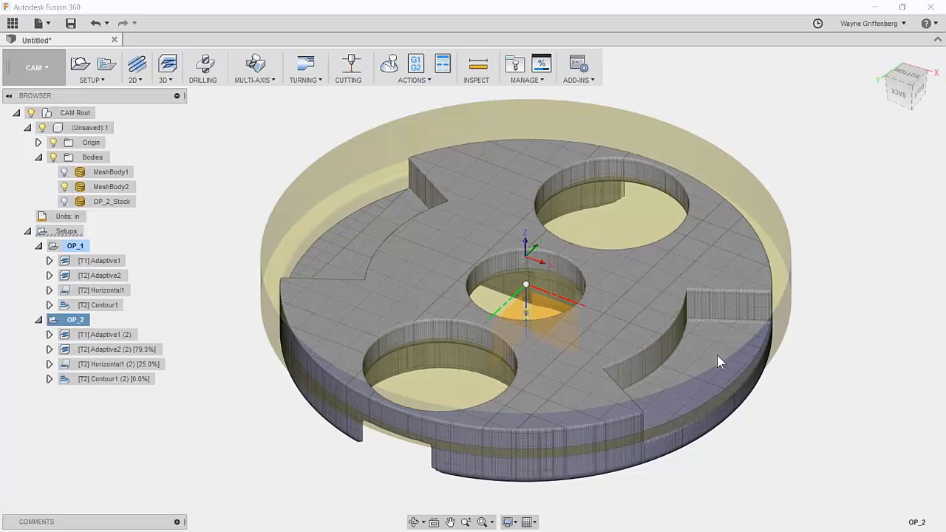
Preview the Adaptive1, Adaptive2, Horizontal1 and Contour1 (2) toolpaths, then activate OP_2.
left_click(115, 335)
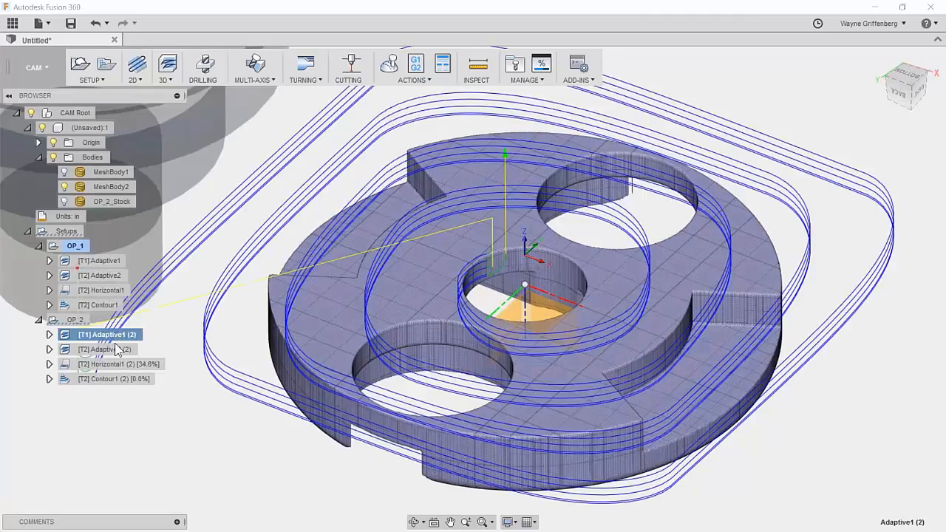
left_click(111, 349, "ctrl")
left_click(121, 334)
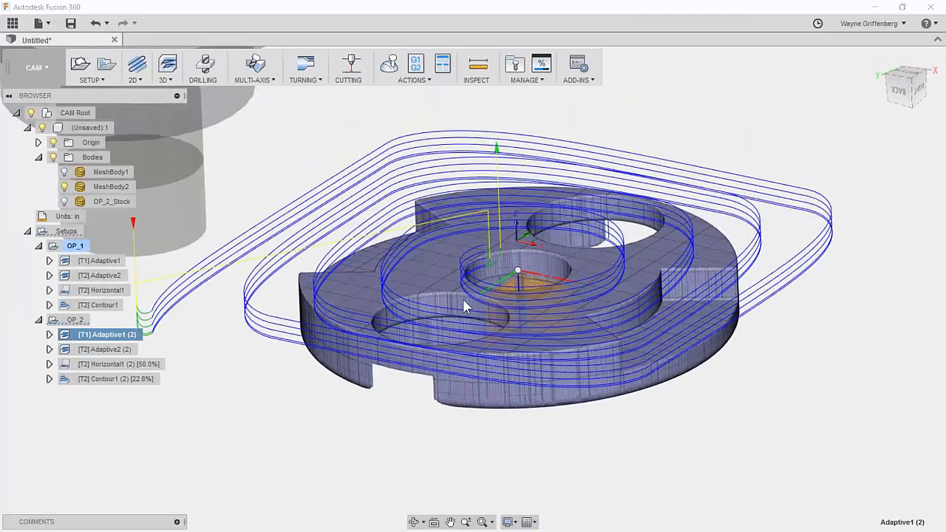
left_click(114, 349)
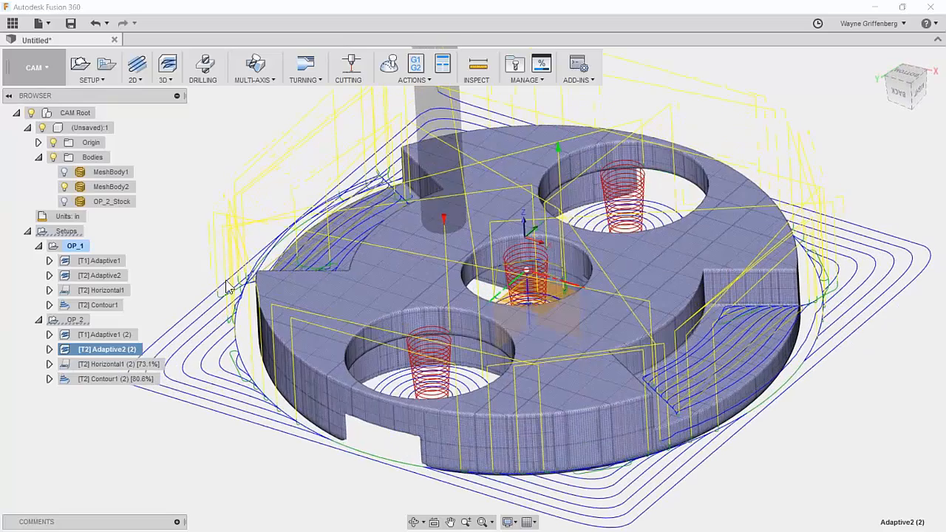
left_click(131, 363)
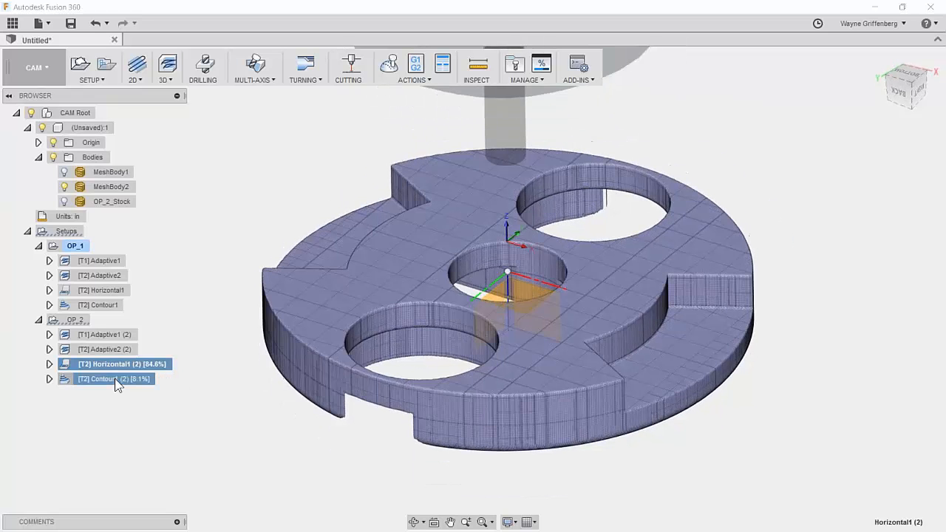
left_click(116, 379)
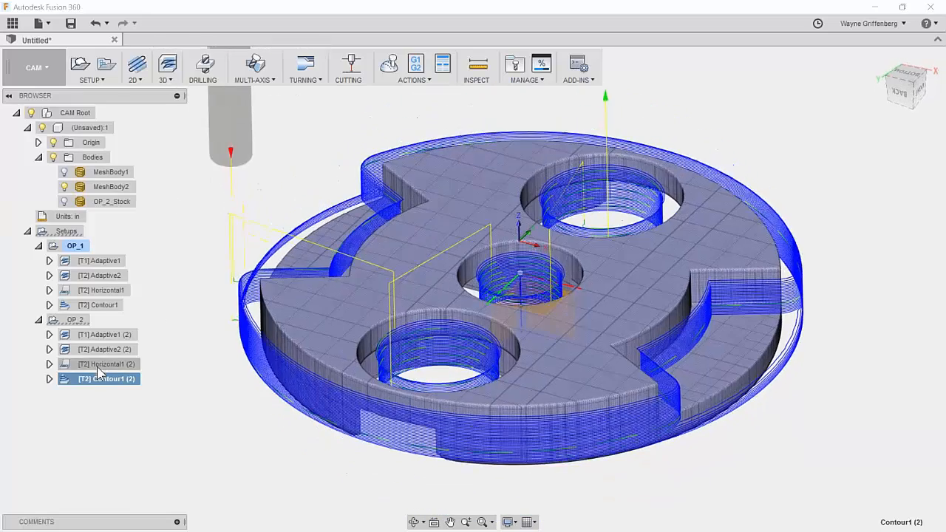
left_click(97, 365)
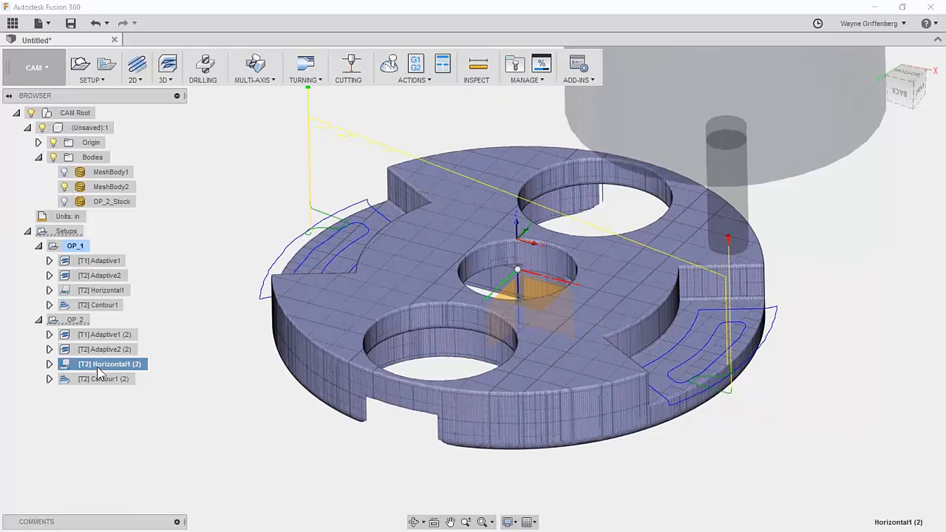
left_click(104, 378)
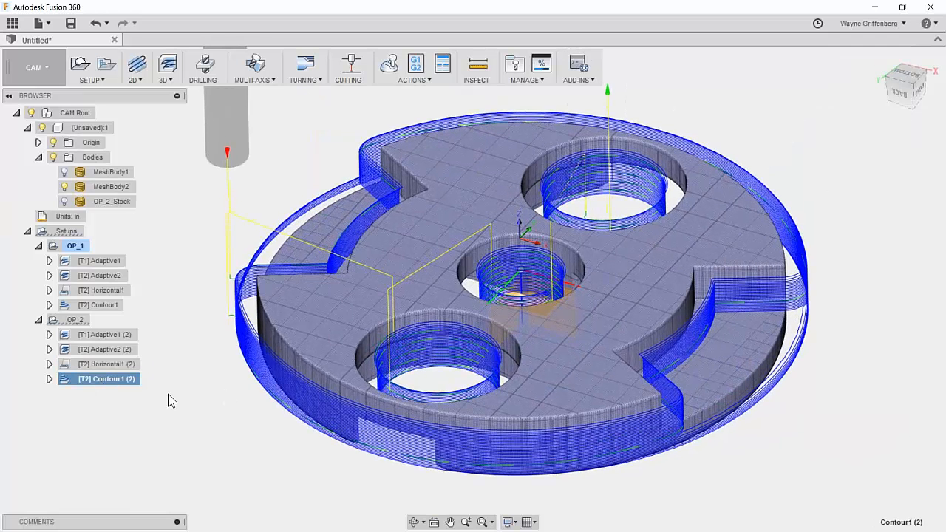
left_click(169, 397)
left_click(94, 323)
left_click(96, 320)
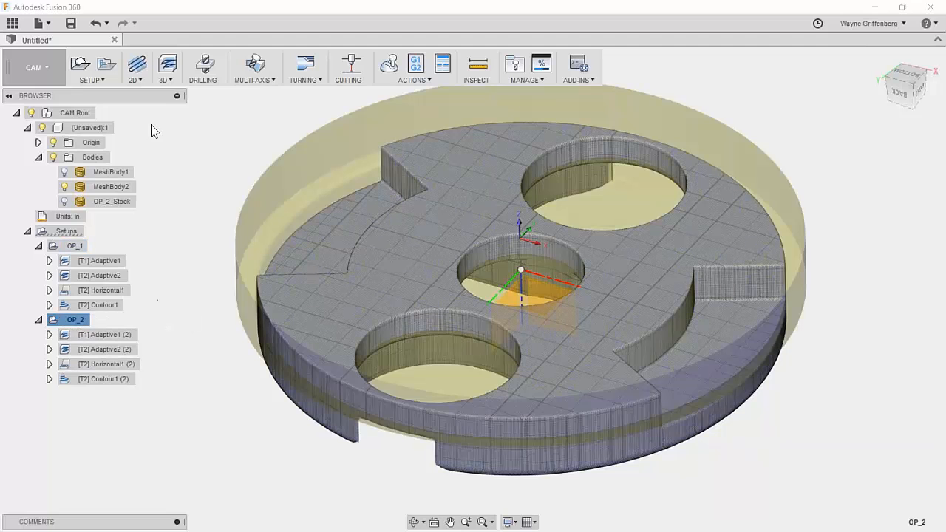
Add a Pencil operation to OP_2 with the #16 1/8" ball endmill, then show OP_2's stock.
left_click(164, 79)
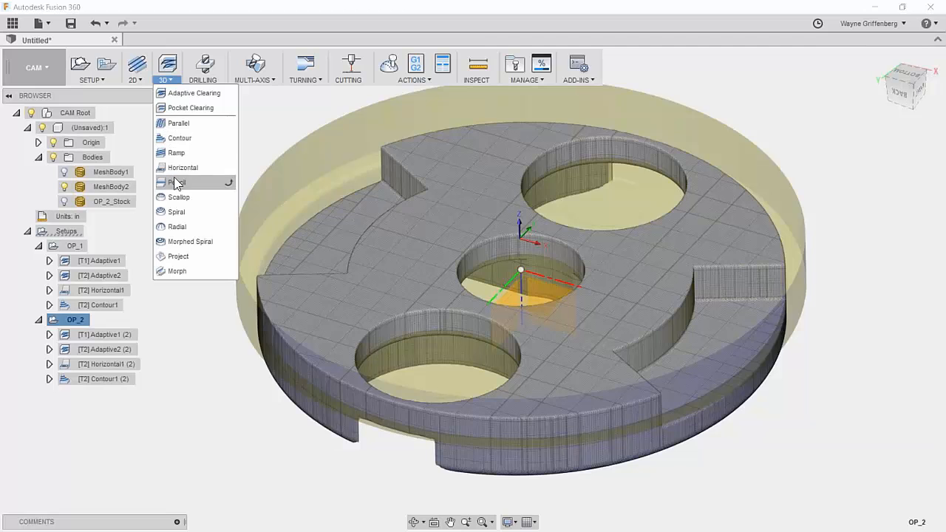
left_click(176, 183)
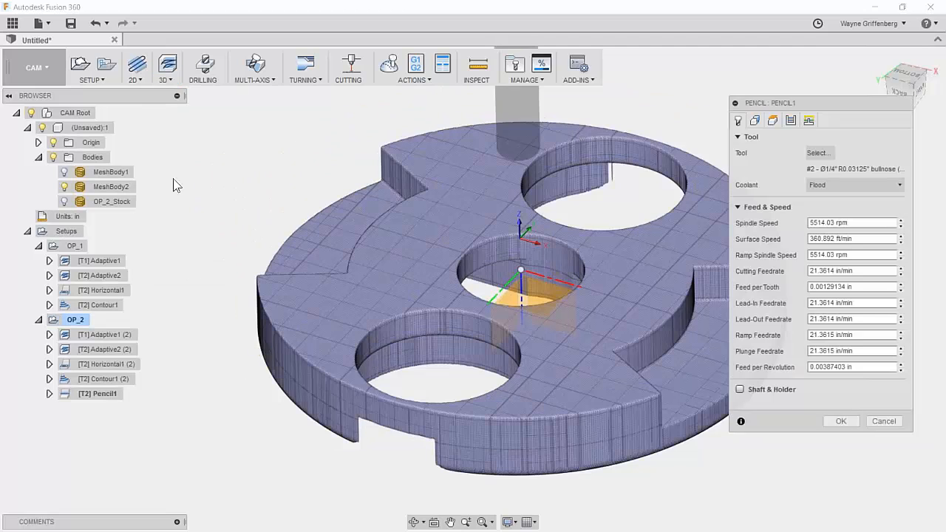
left_click(818, 153)
left_click(184, 301)
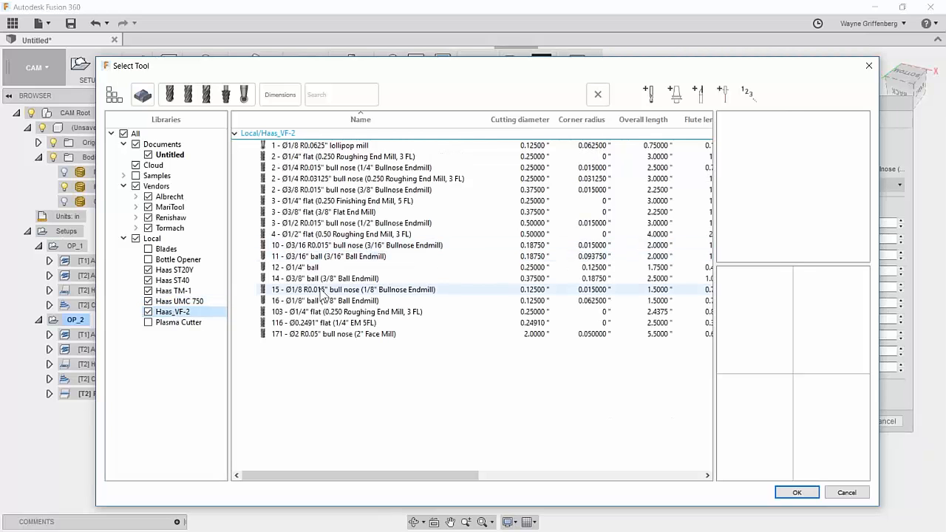
left_click(328, 300)
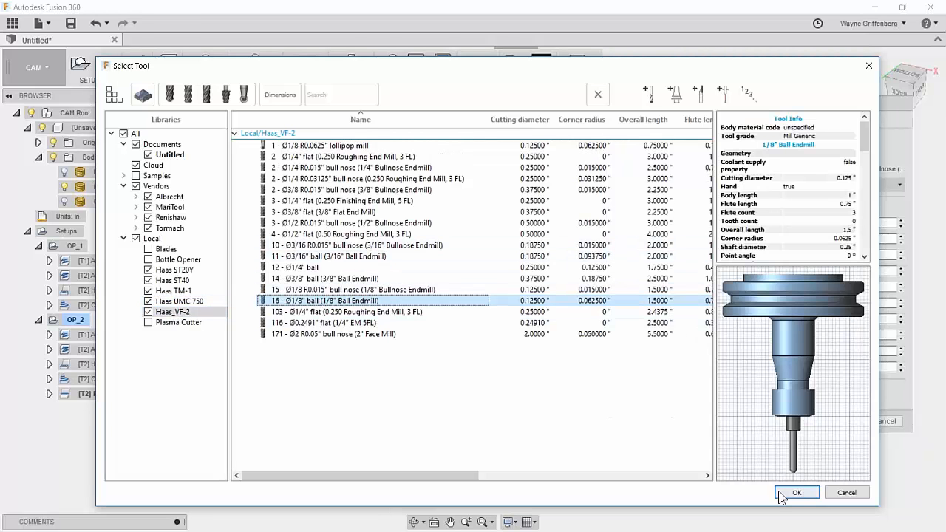
left_click(795, 493)
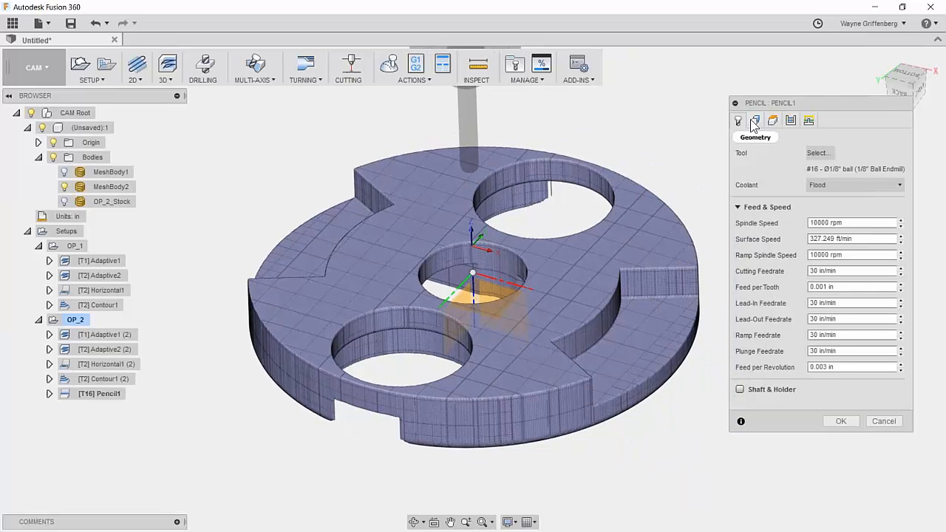
left_click(842, 423)
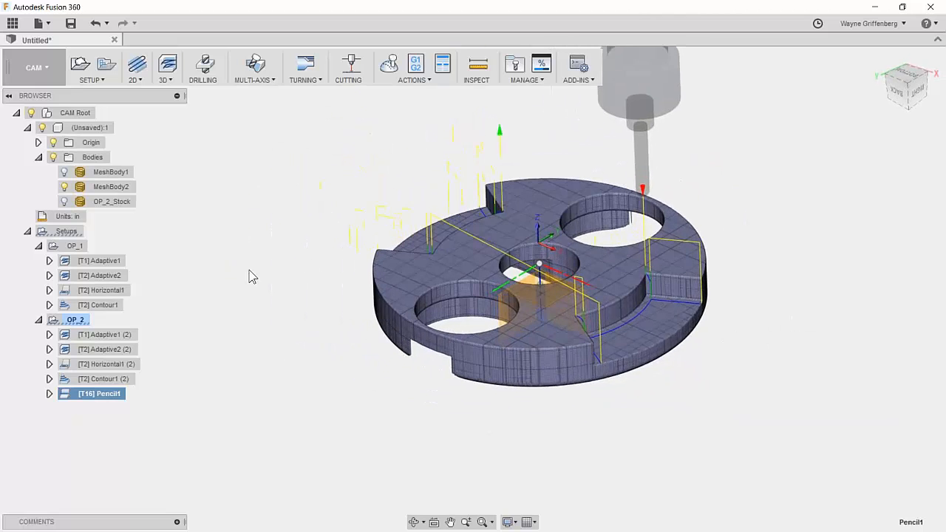
left_click(75, 320)
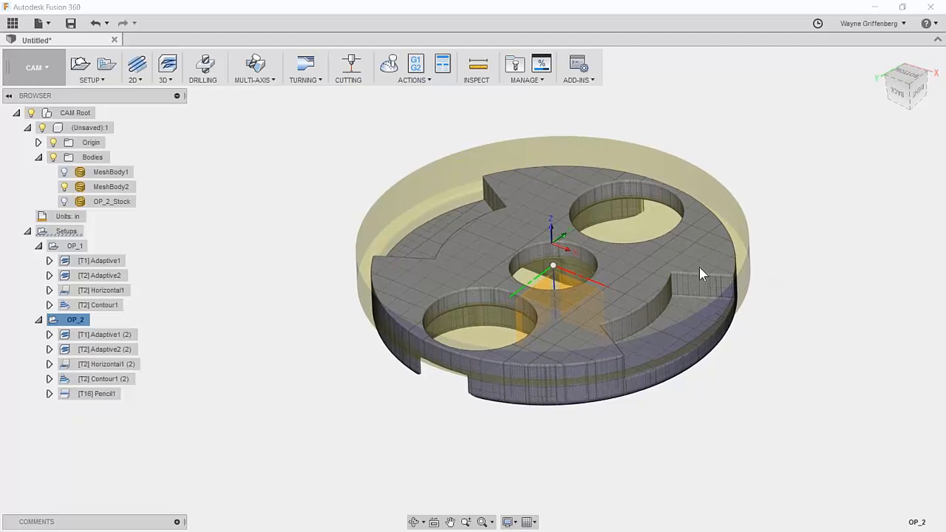
Preview the Adaptive1 (2), Horizontal1 (2) and Pencil1 toolpaths of OP_2.
left_click(96, 337)
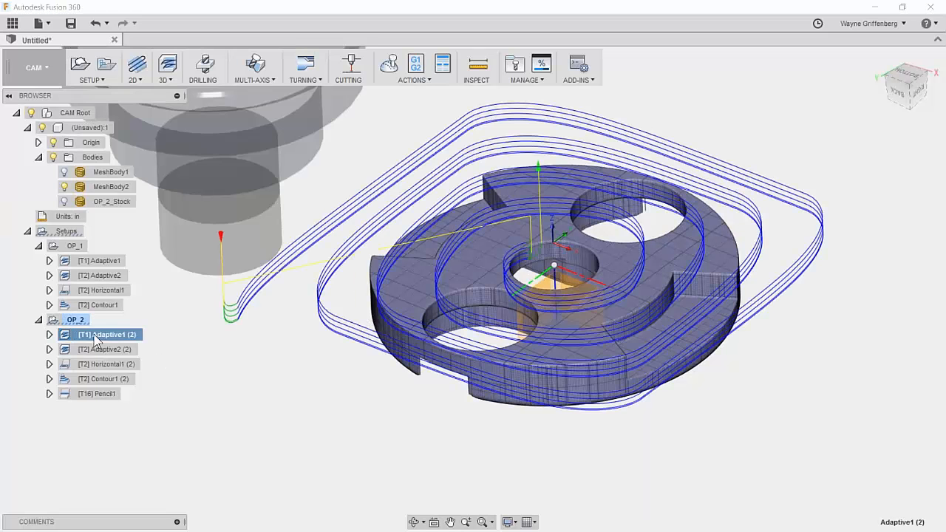
left_click(94, 364)
left_click(94, 391)
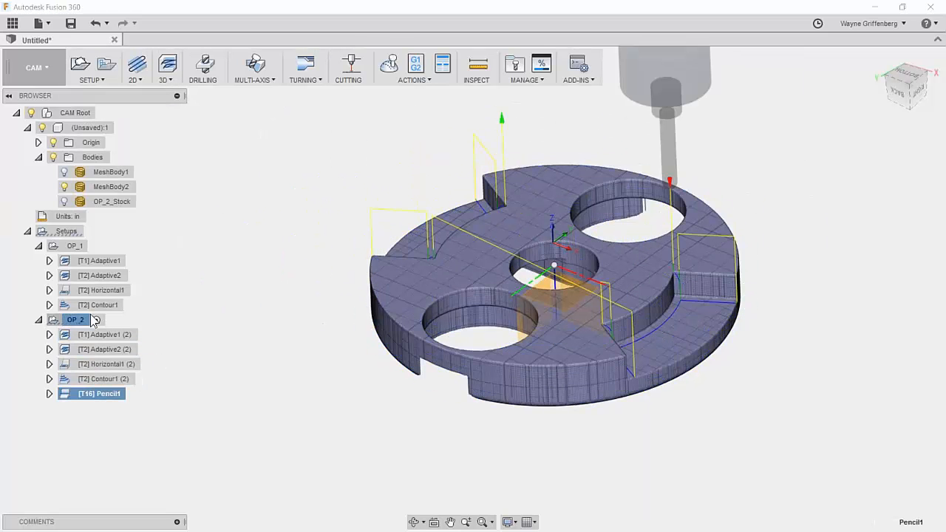
Simulate the whole OP_2 setup, playing it and adjusting the playback speed.
left_click(389, 65)
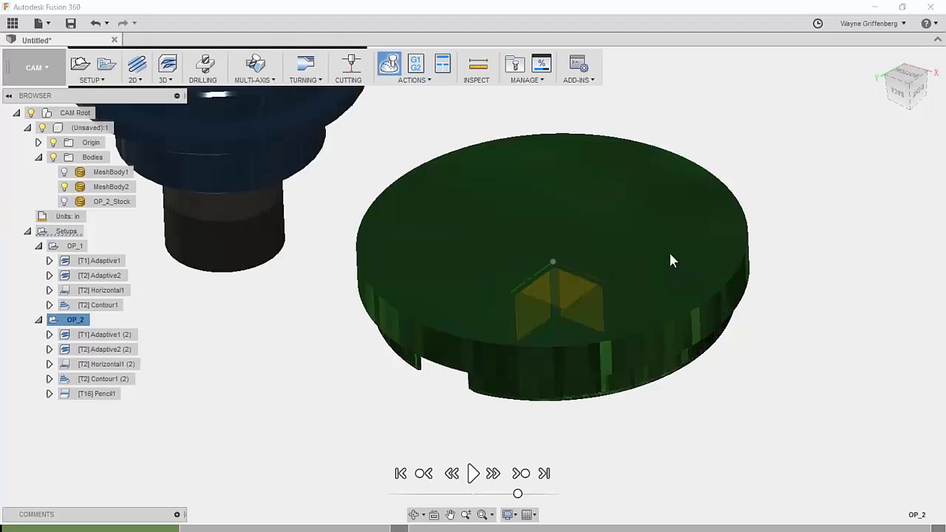
left_click(472, 473)
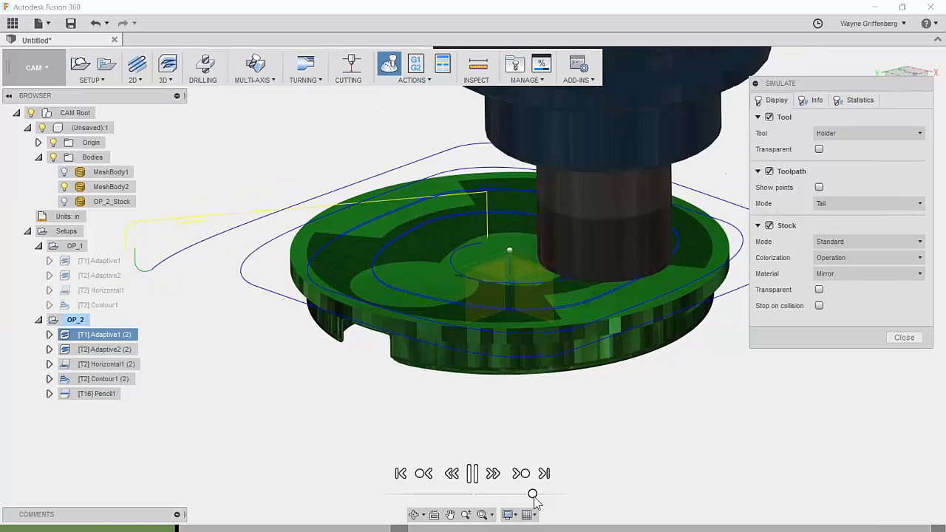
left_click_drag(531, 495, 516, 495)
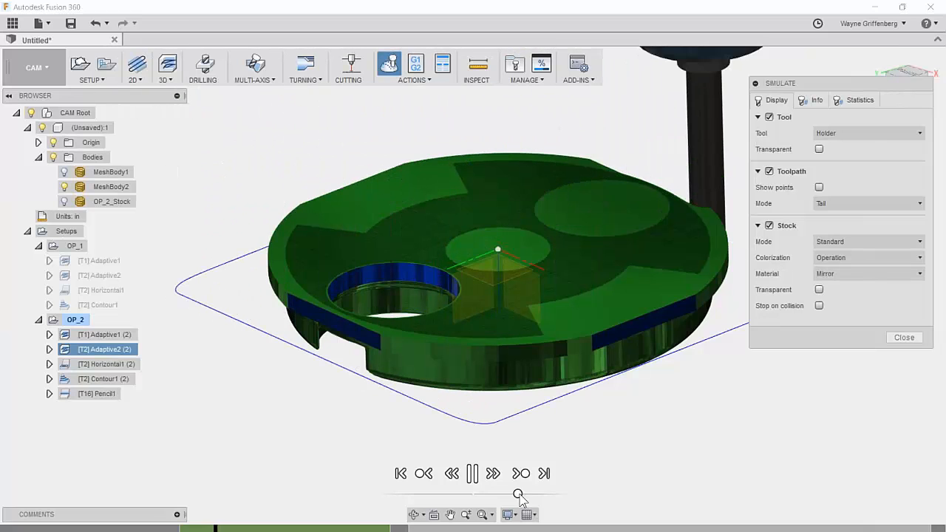
left_click_drag(518, 494, 531, 495)
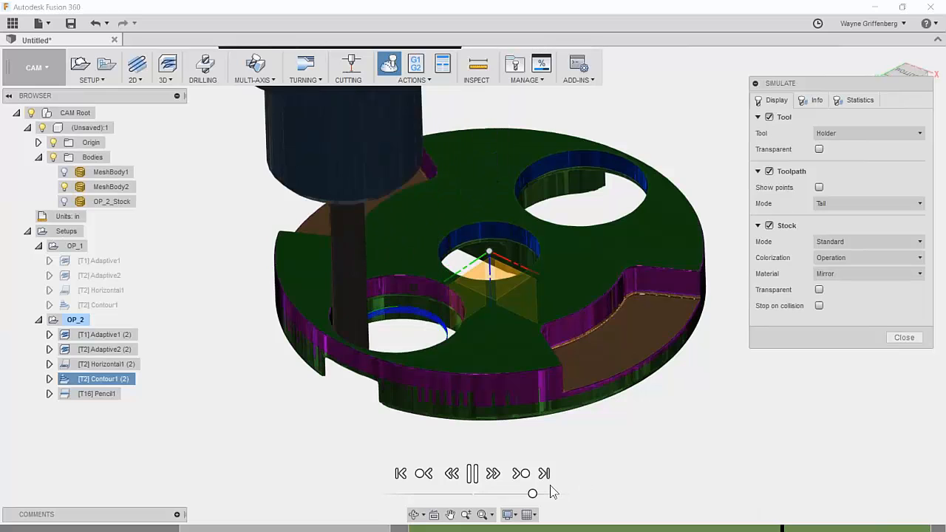
left_click_drag(532, 493, 539, 494)
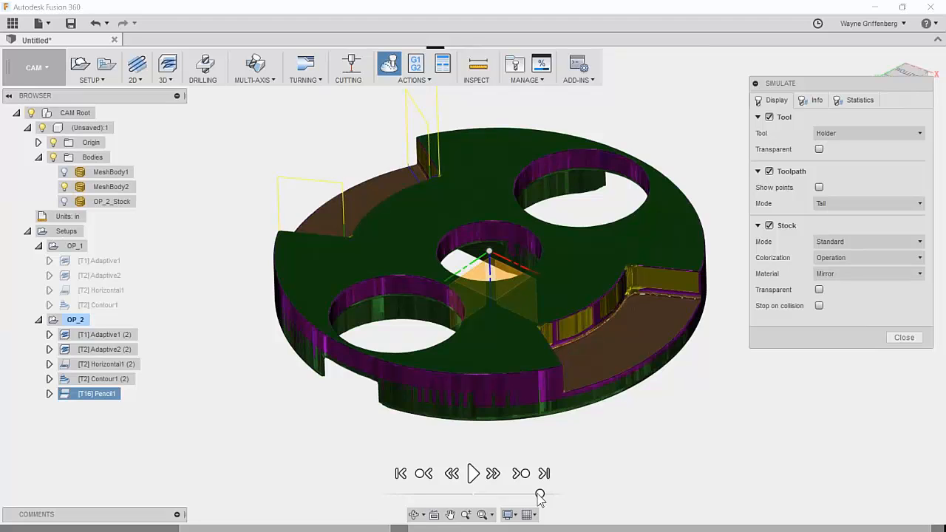
scroll(686, 512, "down", 1)
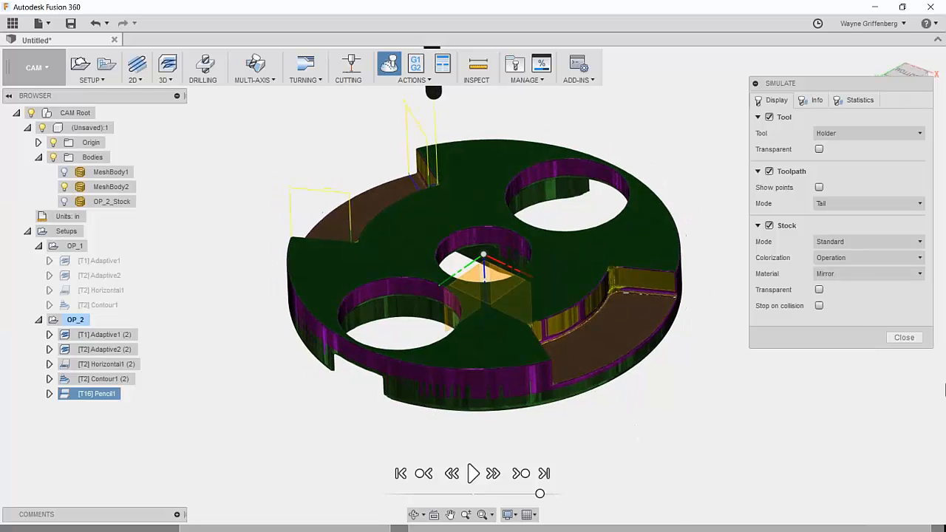
Close the OP_2 simulation and collapse the Bodies and OP_1 nodes in the Browser.
left_click(904, 338)
middle_click_drag(487, 352, 33, 160, "shift")
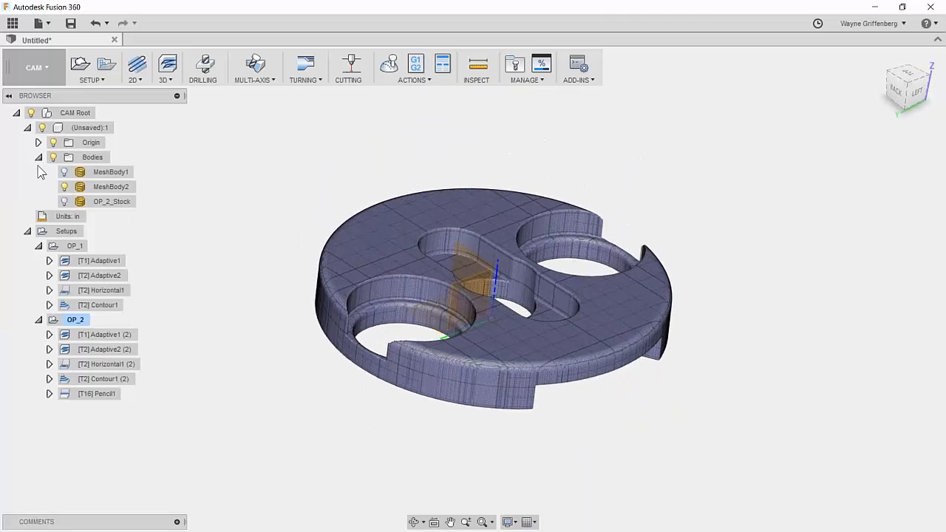
left_click(39, 157)
left_click(39, 202)
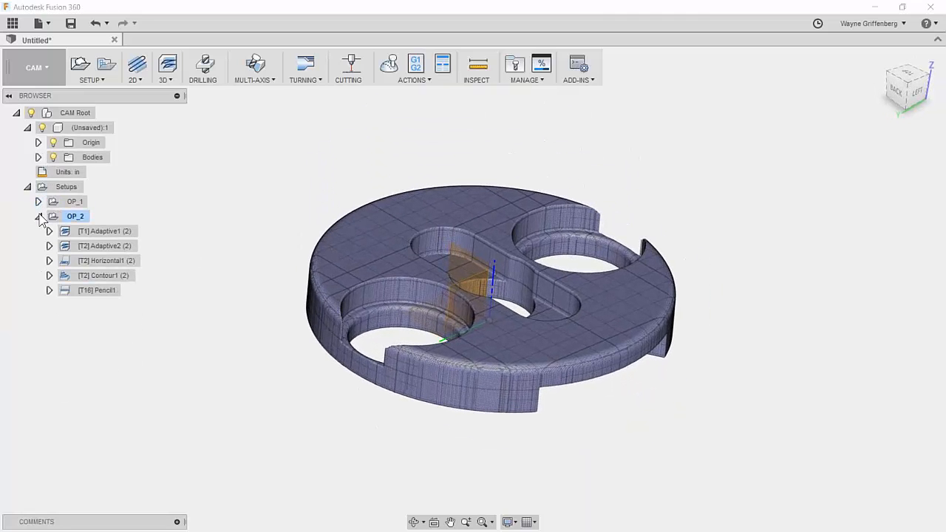
left_click(27, 187)
left_click(27, 187)
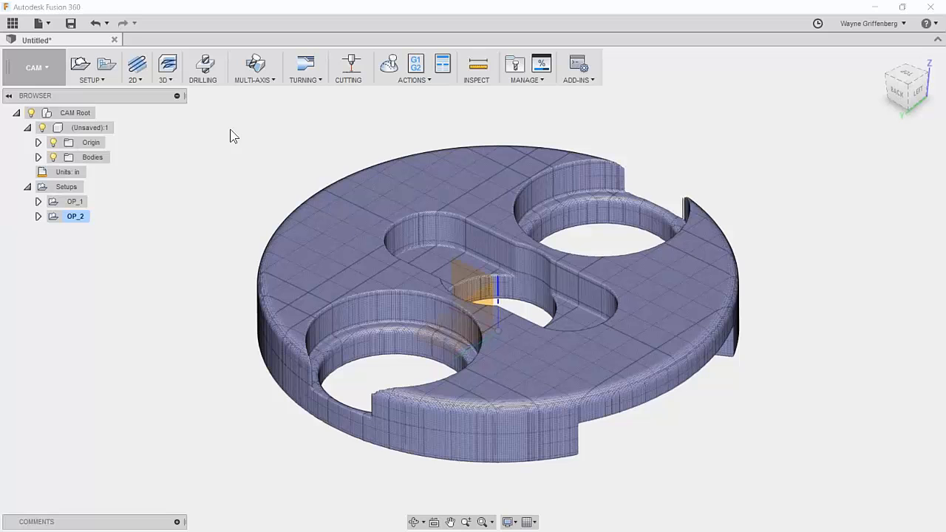
scroll(233, 136, "up", 1)
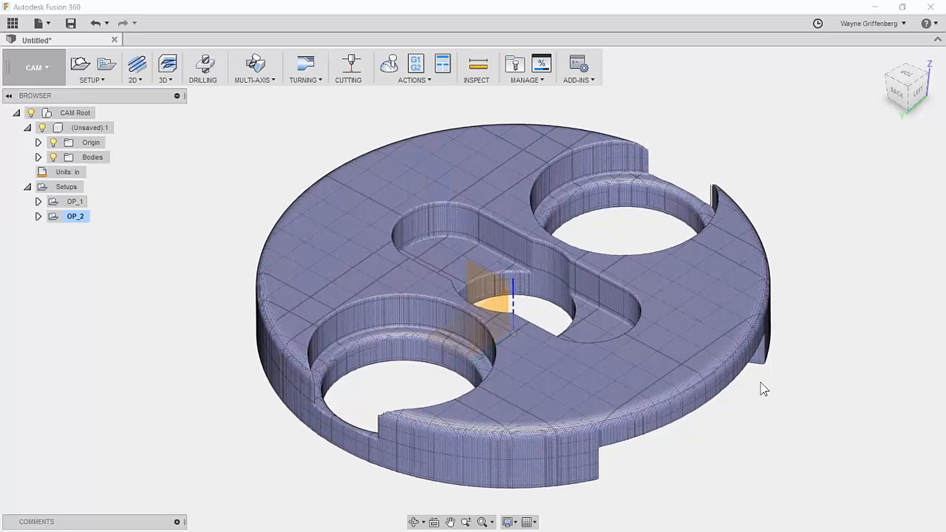
scroll(737, 378, "down", 1)
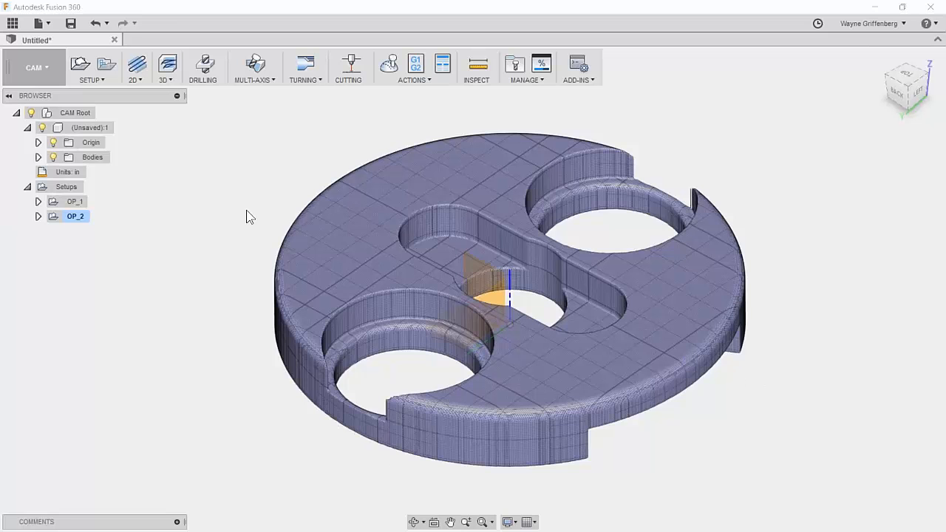
scroll(304, 381, "up", 1)
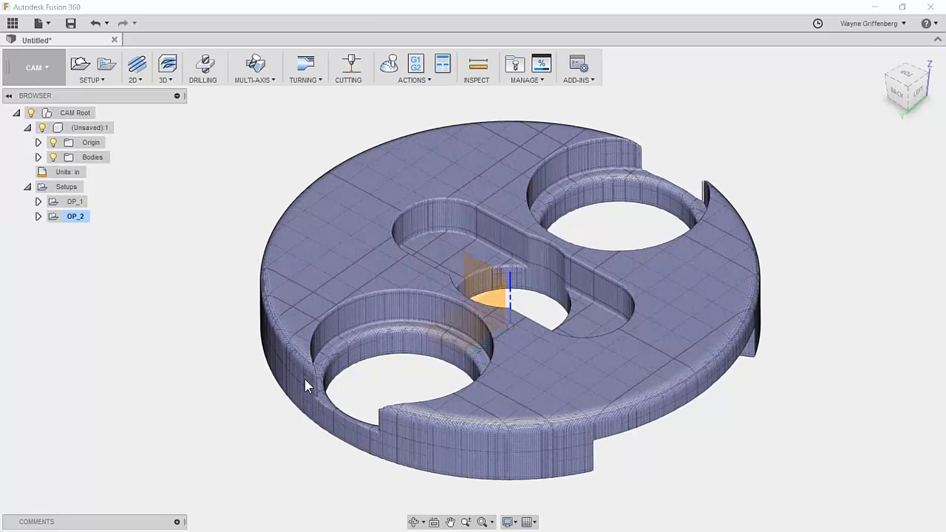
In a new Chrome tab, open the Knowledge Network Mesh search from the Quick_Tips bookmarks.
scroll(291, 377, "down", 1)
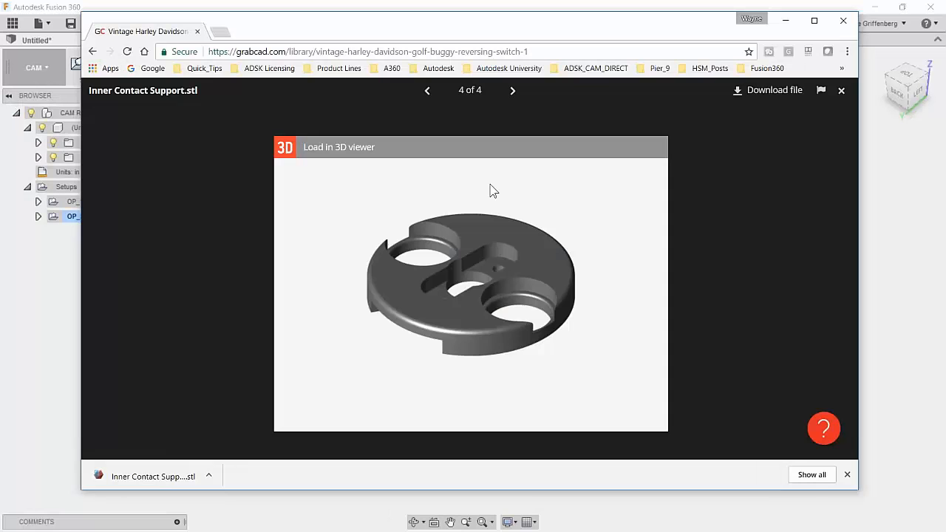
left_click(220, 31)
left_click(204, 68)
left_click(325, 85)
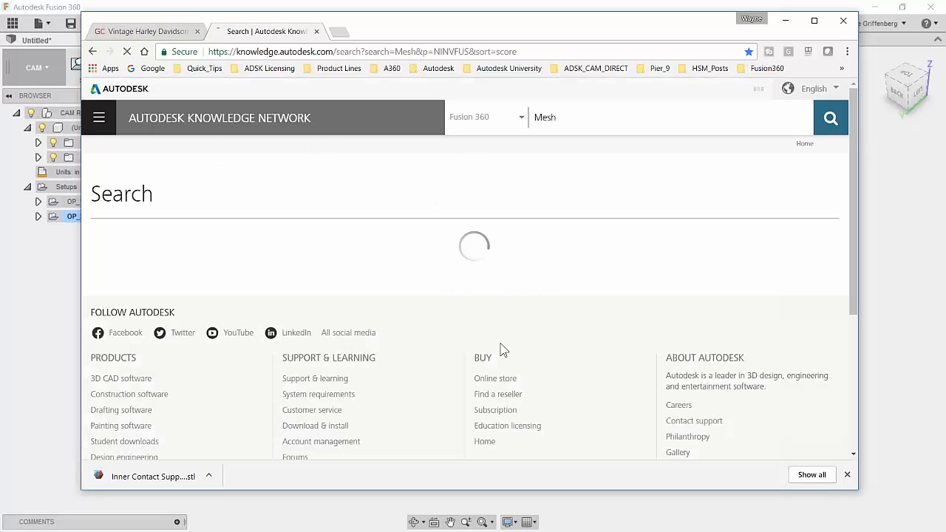
Scroll through the 698 Mesh articles refined to Fusion 360.
scroll(517, 359, "down", 3)
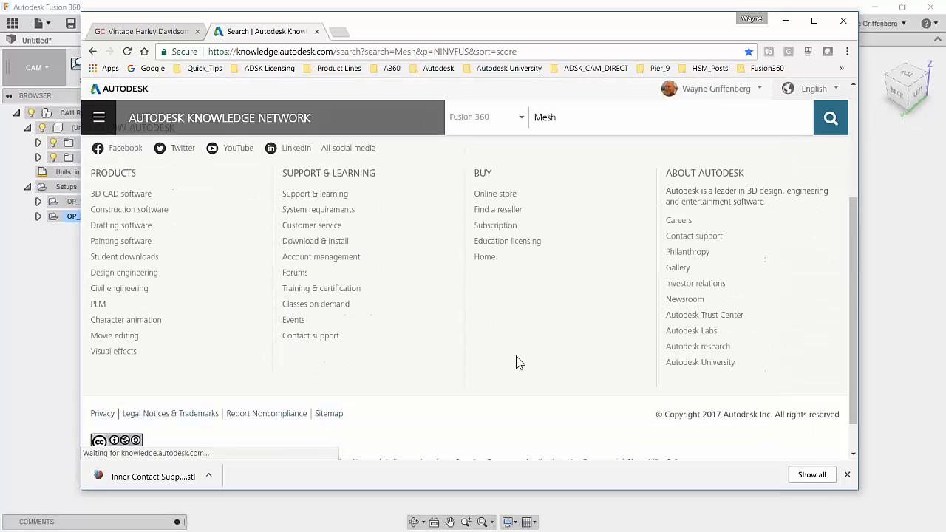
scroll(517, 359, "up", 3)
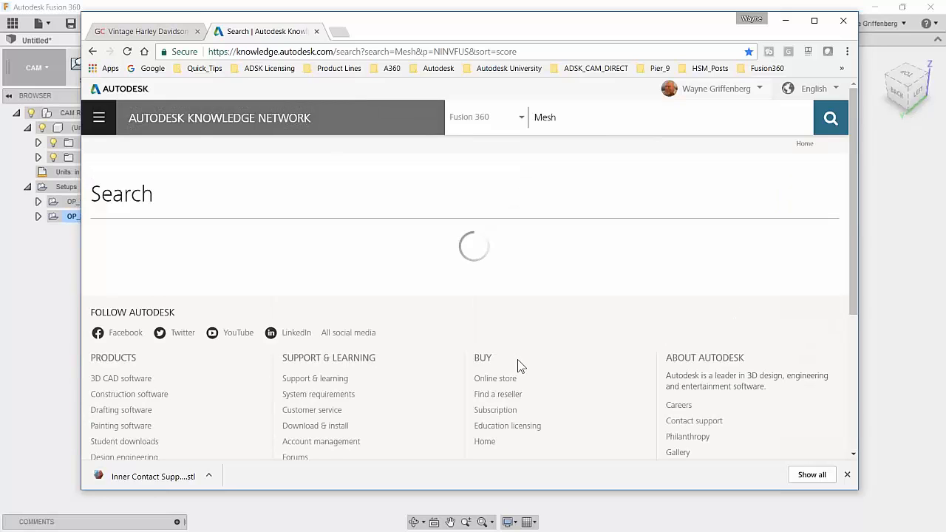
scroll(497, 361, "down", 3)
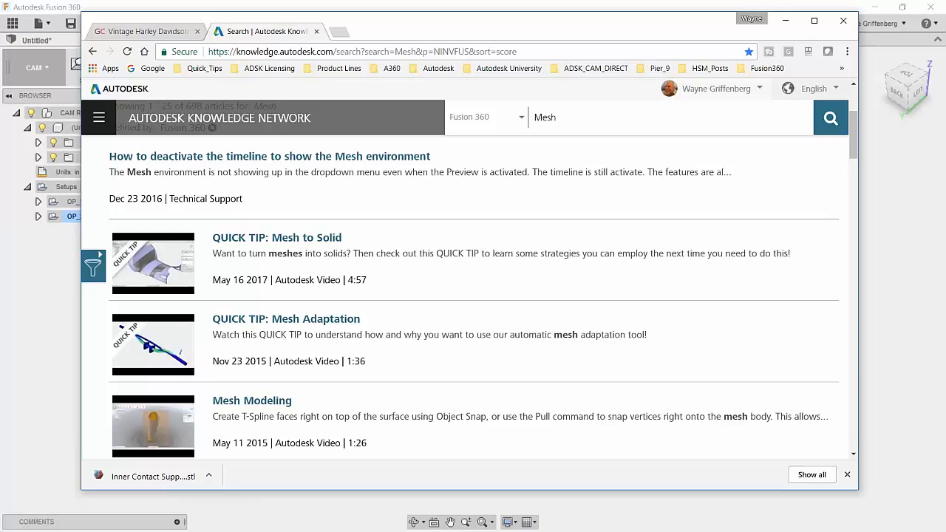
scroll(373, 350, "down", 1)
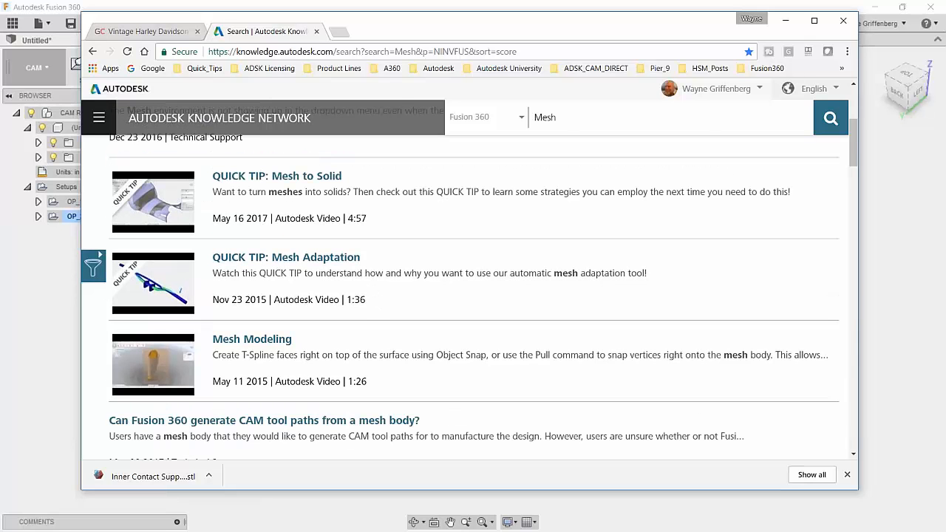
scroll(362, 344, "down", 1)
scroll(325, 386, "down", 5)
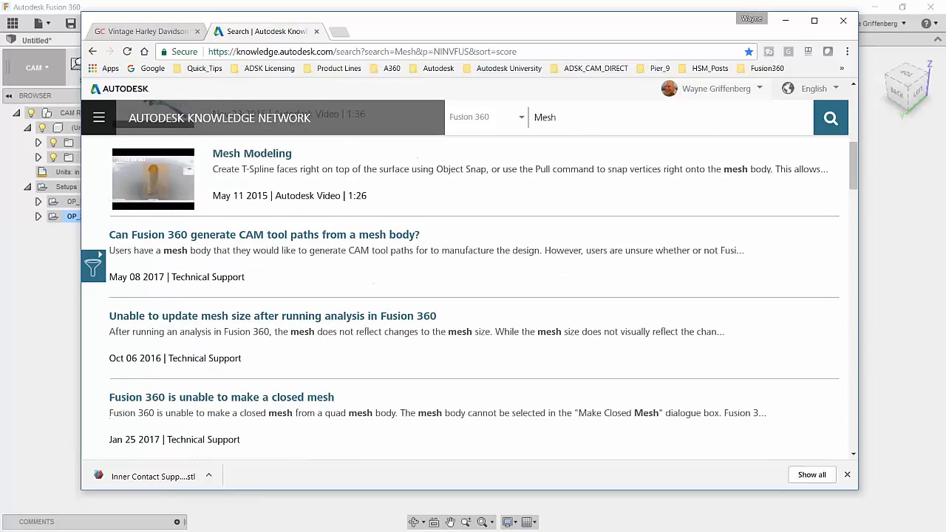
scroll(326, 385, "down", 3)
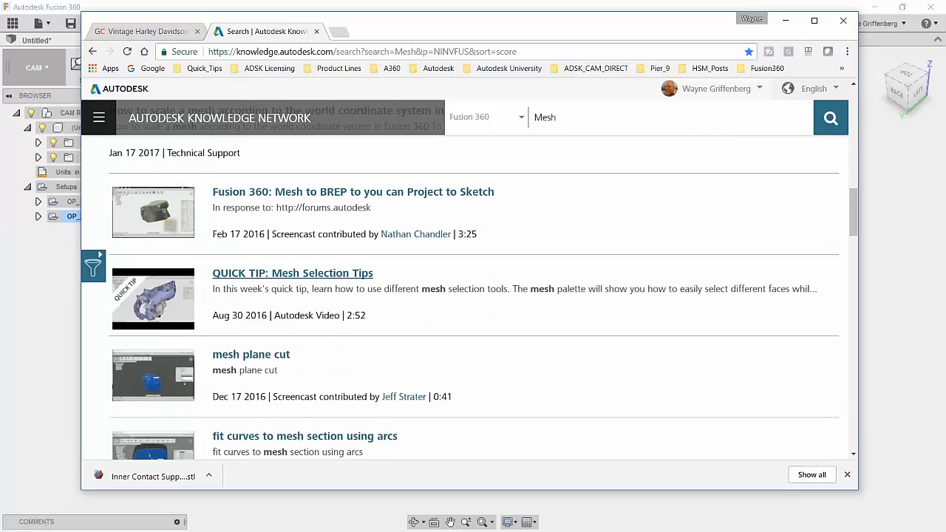
scroll(316, 393, "down", 1)
scroll(325, 369, "up", 15)
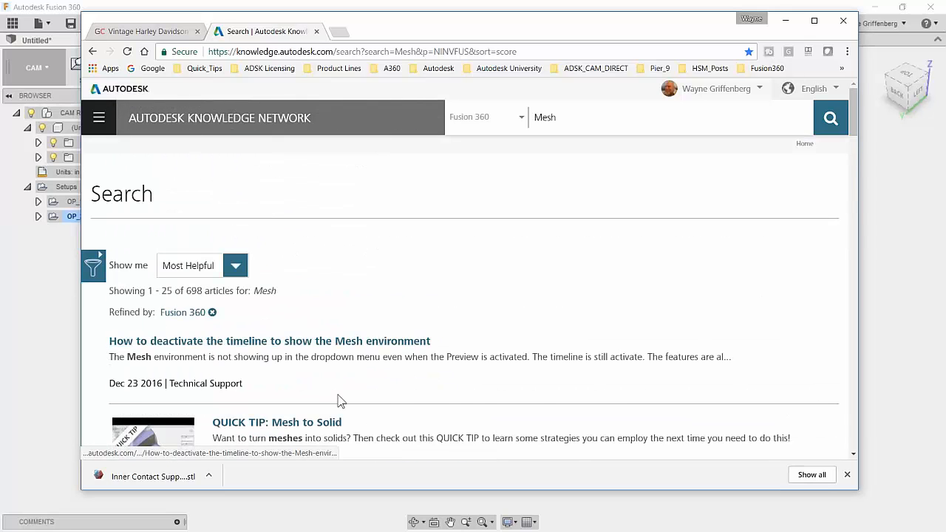
scroll(340, 401, "down", 7)
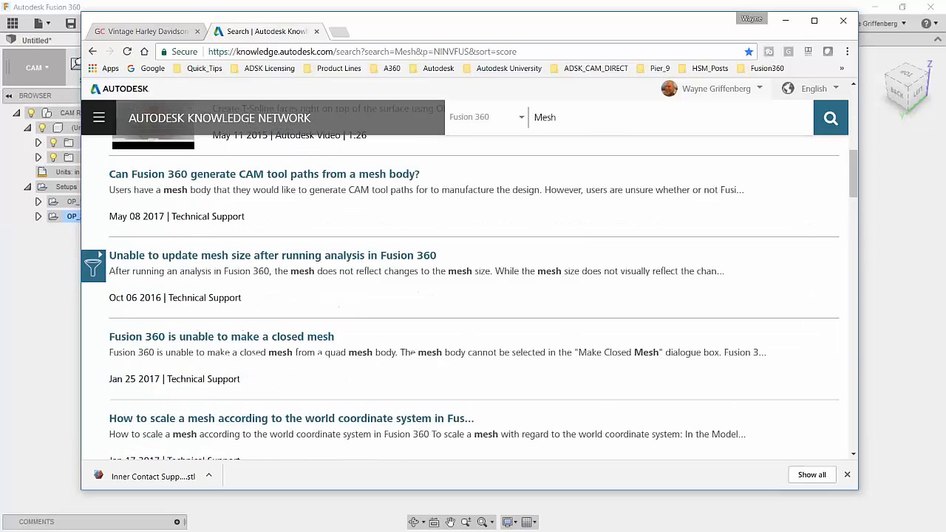
scroll(277, 365, "down", 5)
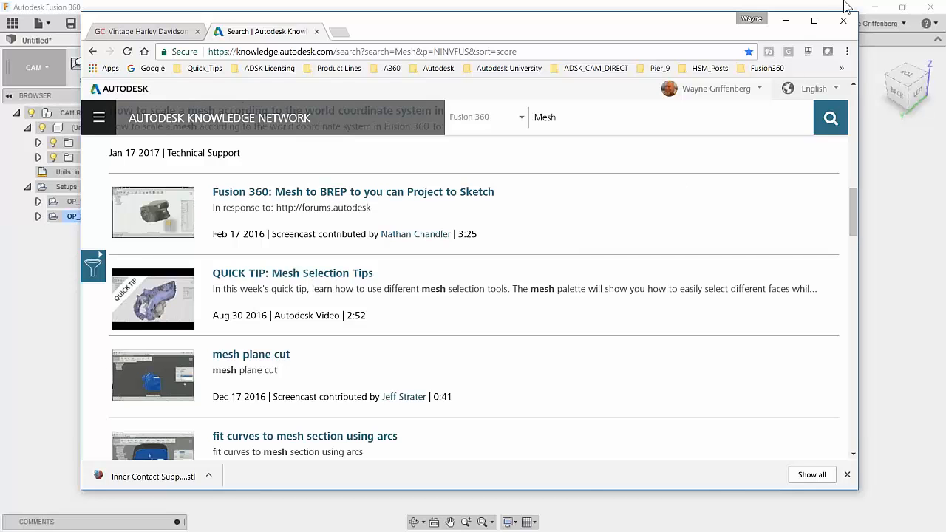
left_click(789, 21)
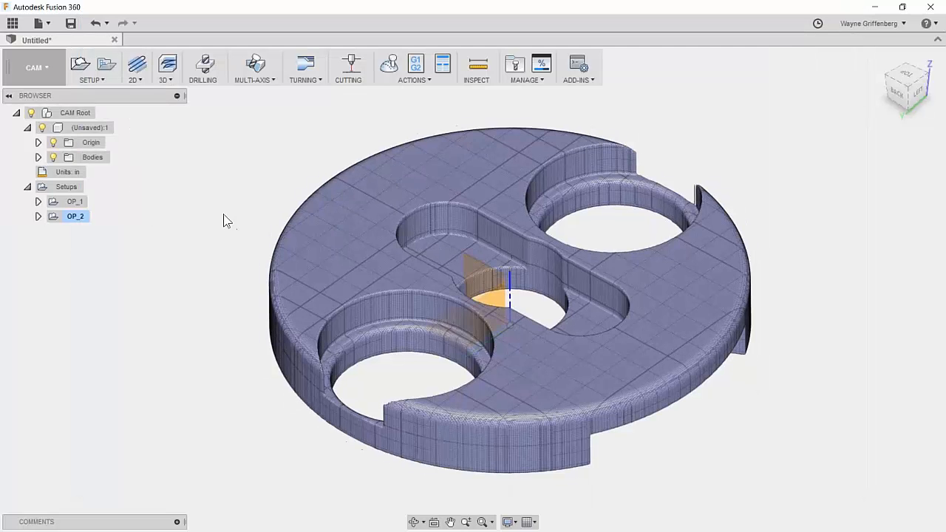
scroll(225, 220, "down", 2)
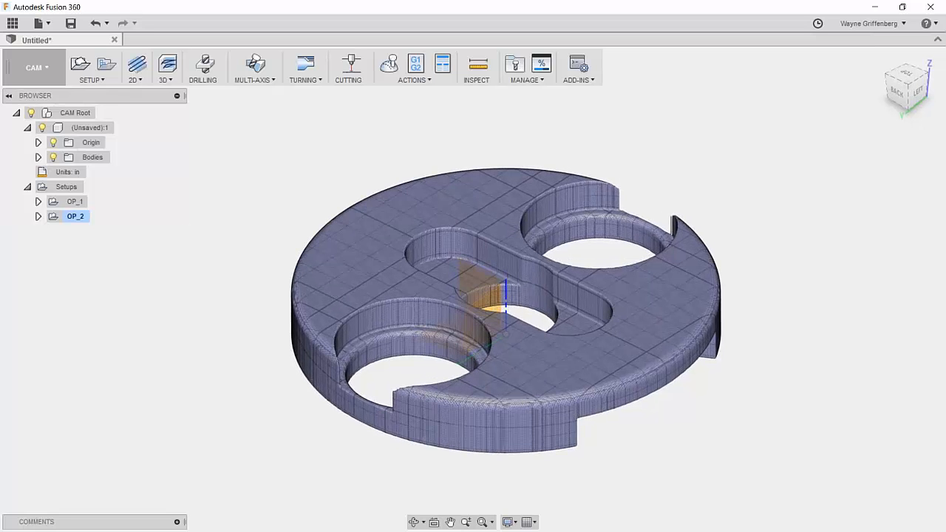
left_click(23, 64)
left_click(25, 96)
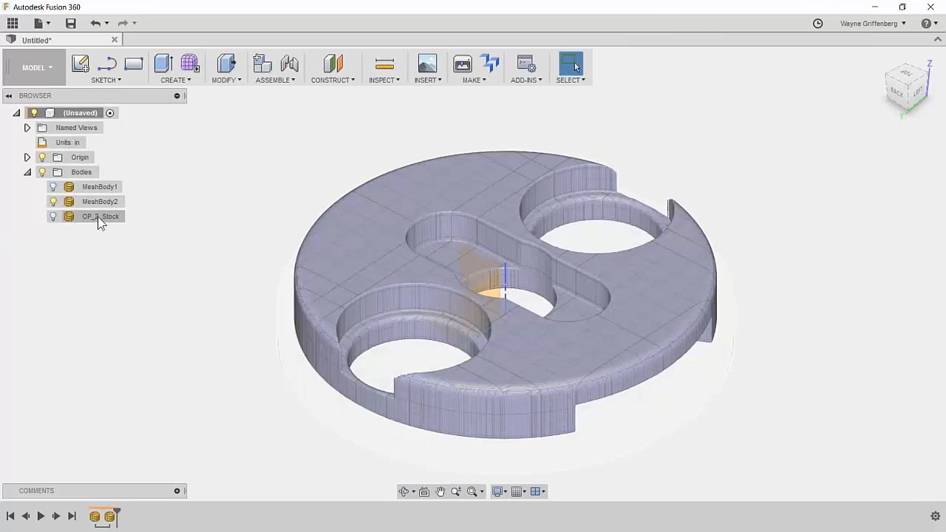
right_click(100, 220)
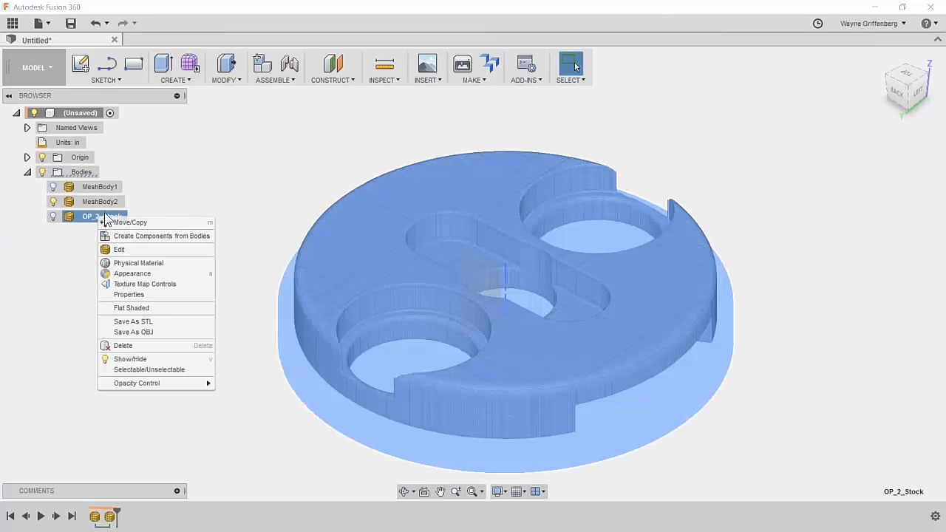
right_click(102, 204)
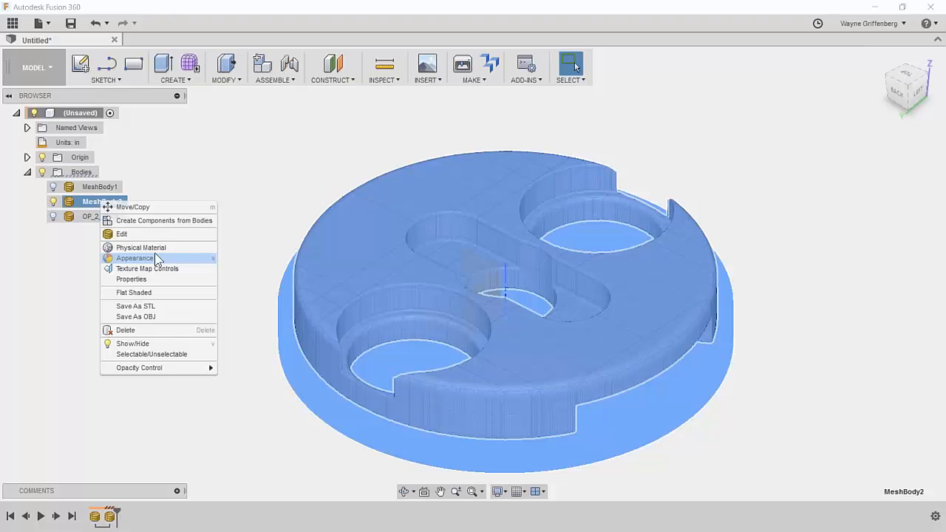
left_click(269, 163)
scroll(324, 215, "up", 1)
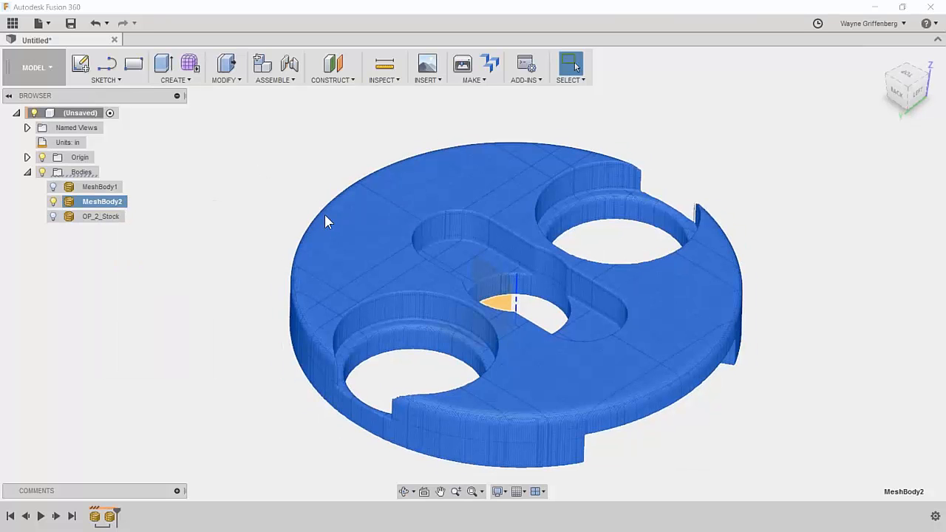
scroll(231, 192, "up", 2)
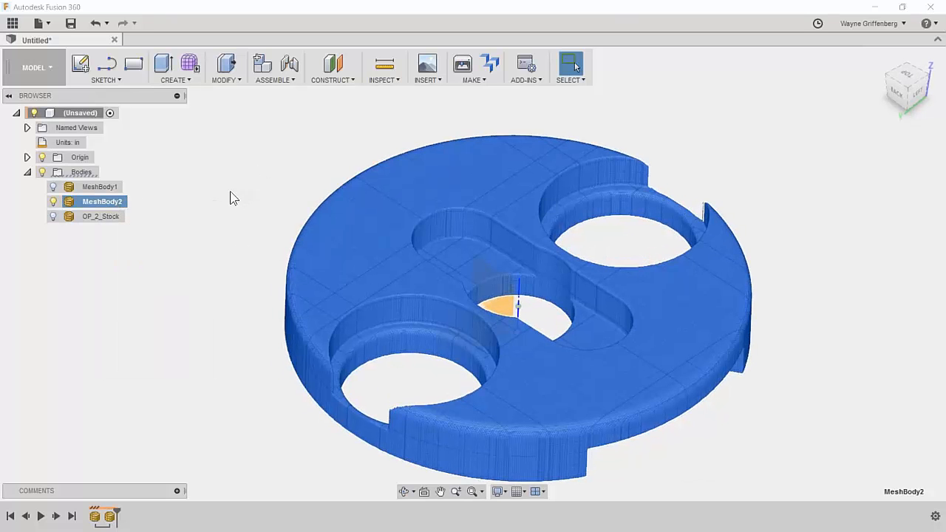
scroll(230, 193, "down", 3)
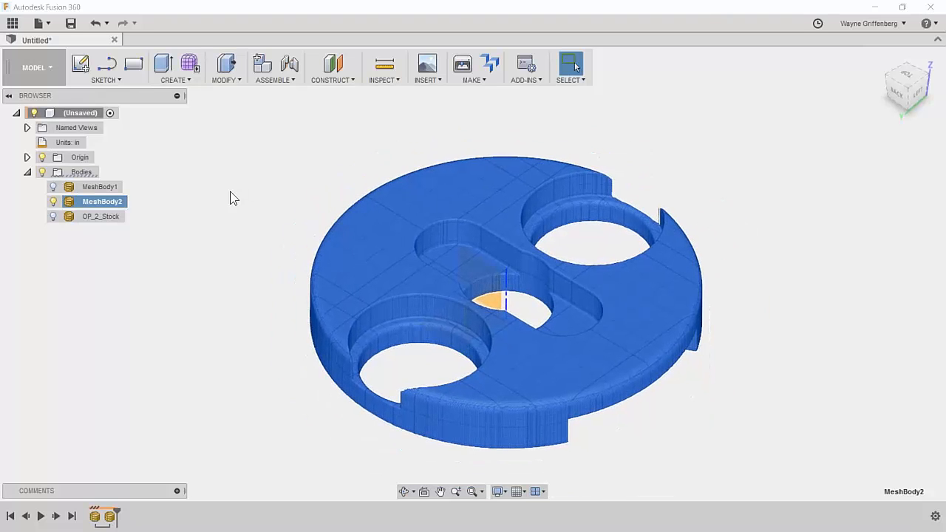
left_click(247, 193)
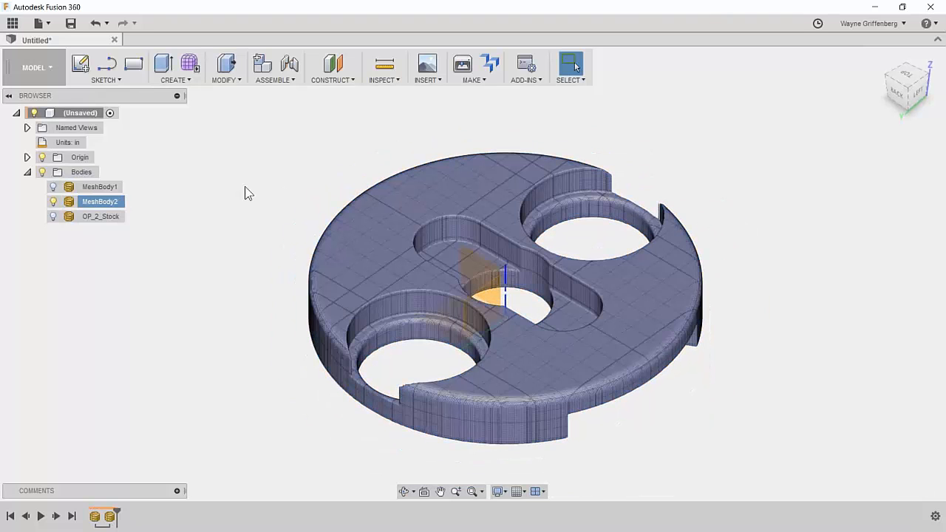
Create a T-spline box centred on the origin, about 3.40 × 3.373 × 1.686 in, as Body1.
left_click(191, 66)
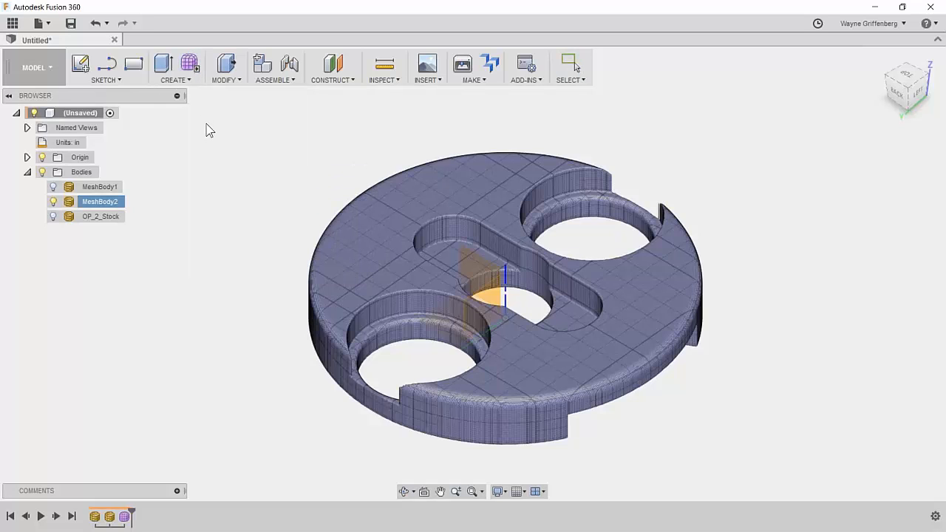
left_click(87, 79)
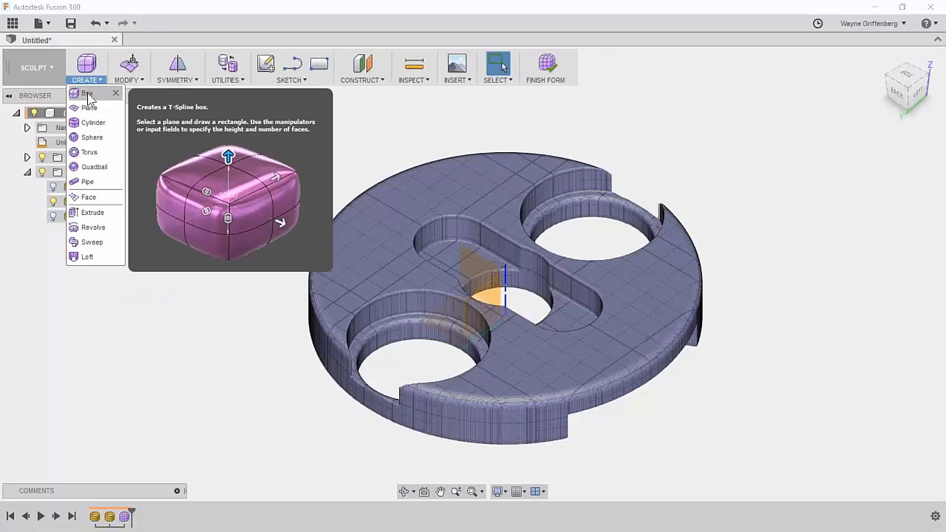
left_click(91, 93)
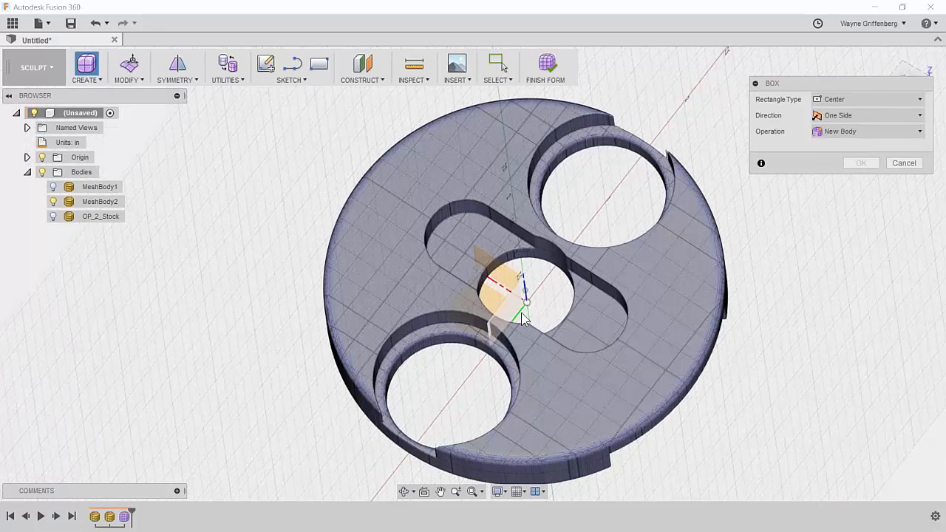
left_click(491, 303)
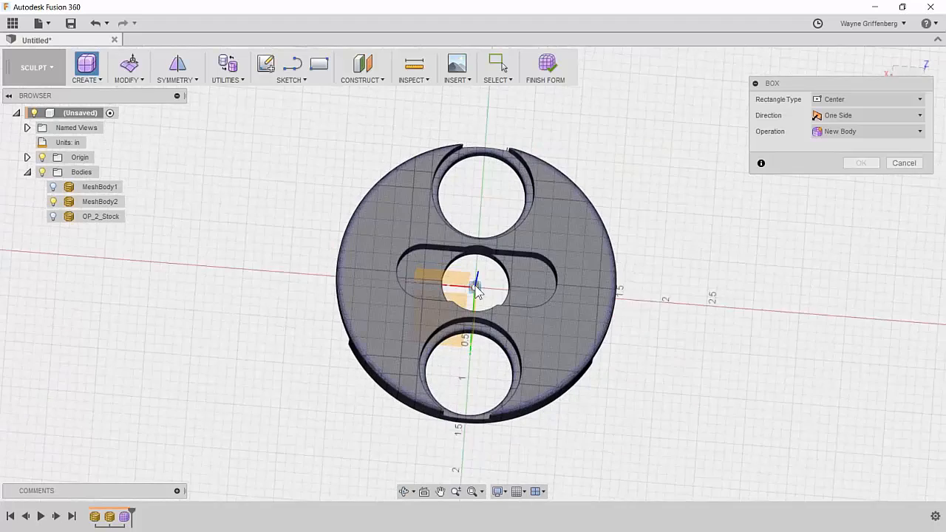
left_click(473, 283)
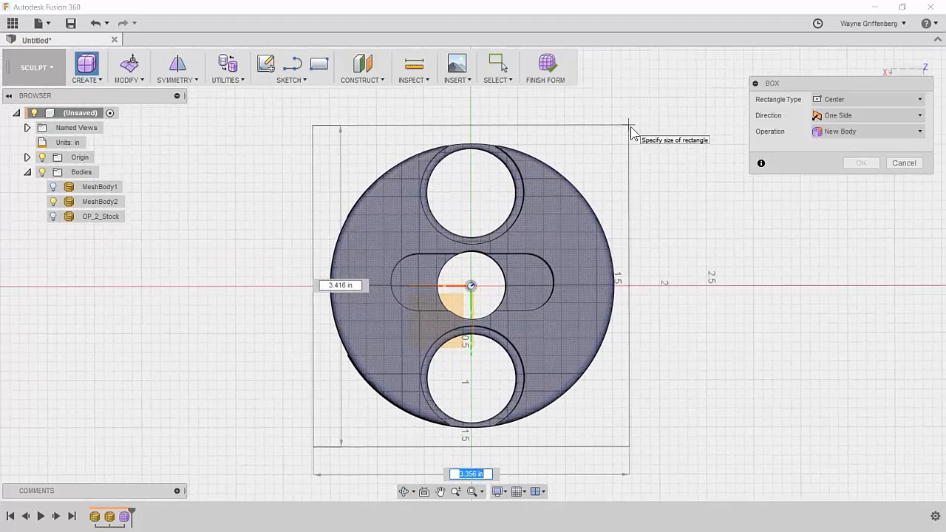
left_click(632, 128)
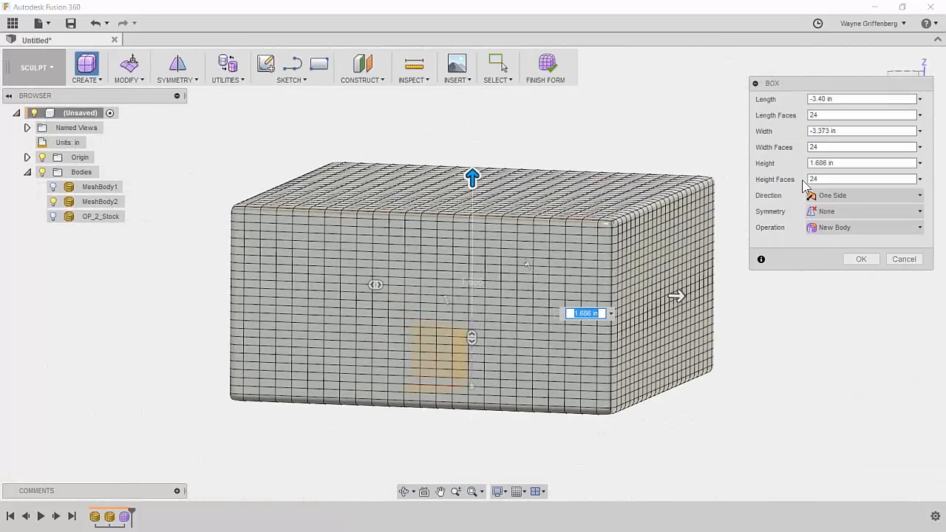
double_click(811, 115)
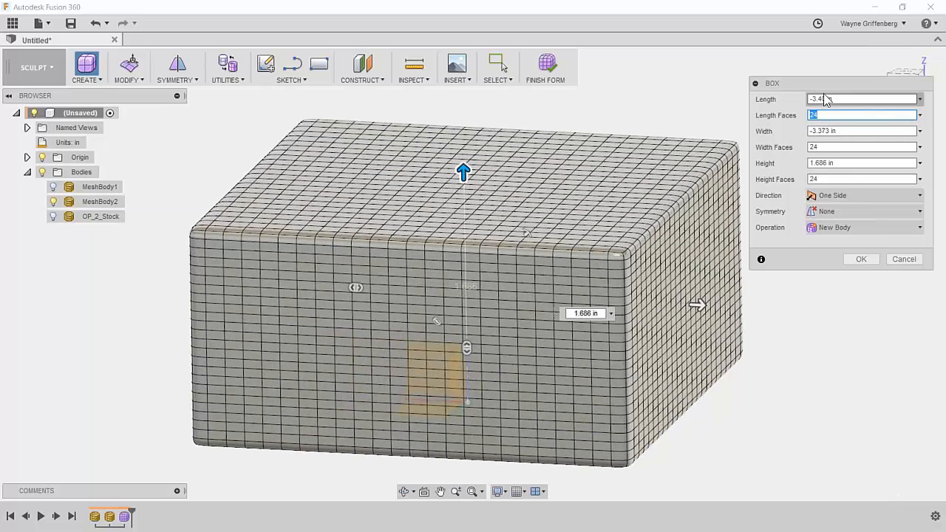
left_click(861, 258)
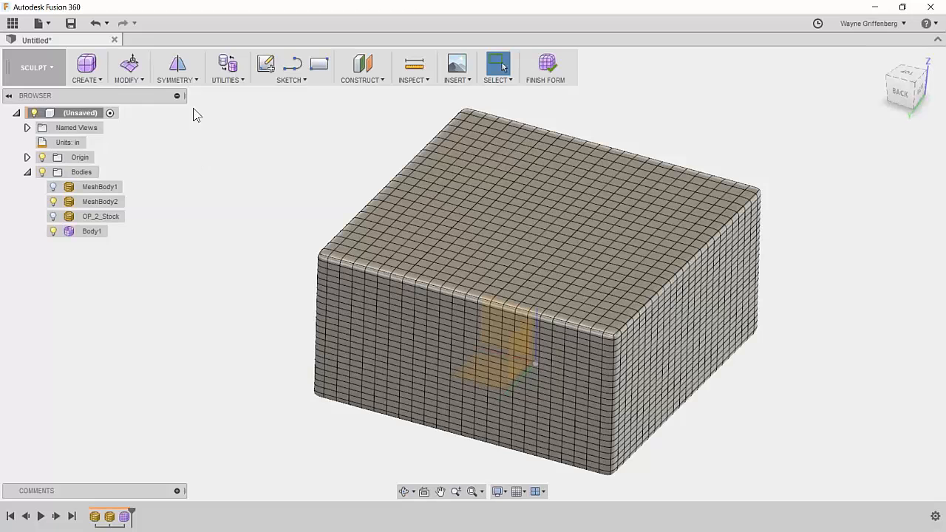
Pull every box vertex onto the mesh as Surface Points, then orbit to inspect Body1.
left_click(125, 80)
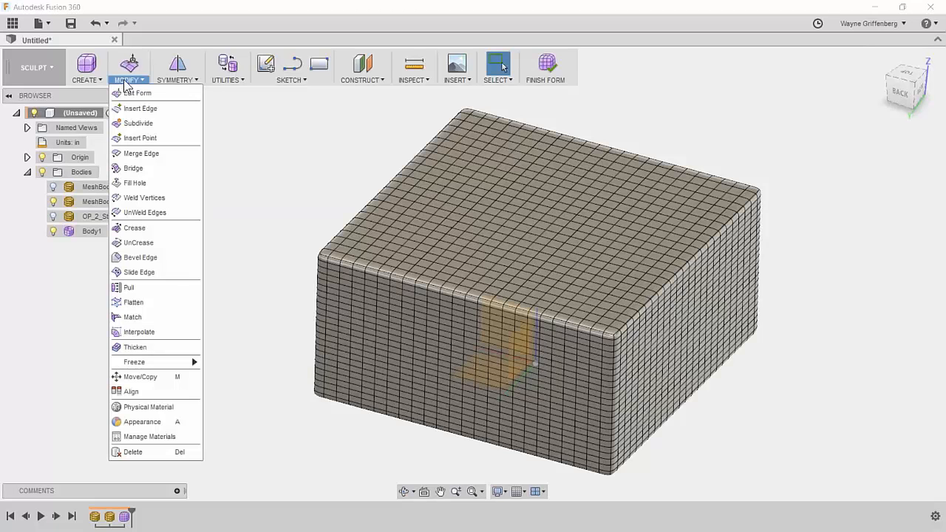
left_click(140, 289)
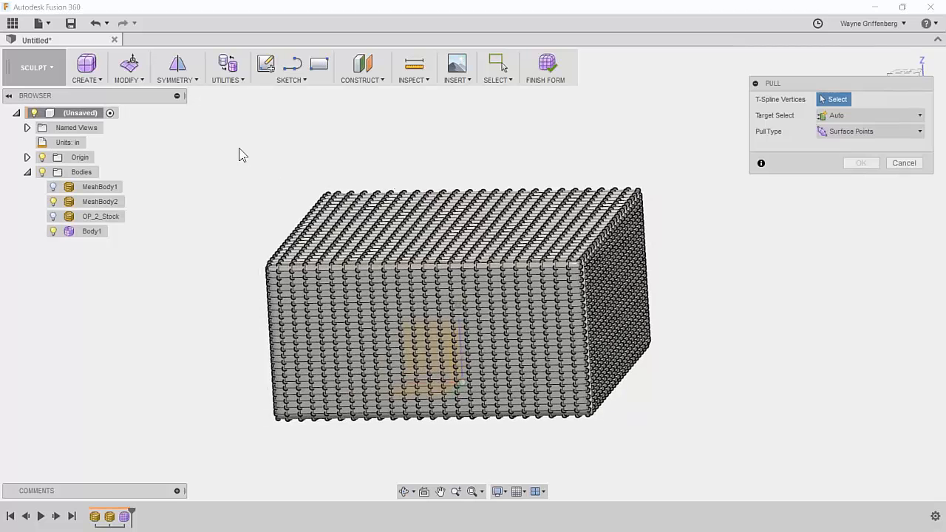
left_click_drag(220, 148, 694, 451)
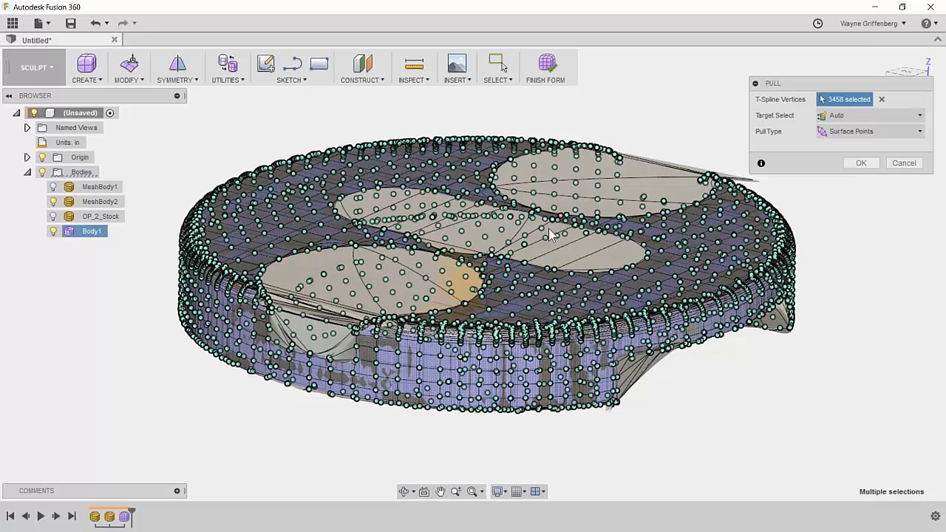
left_click(853, 163)
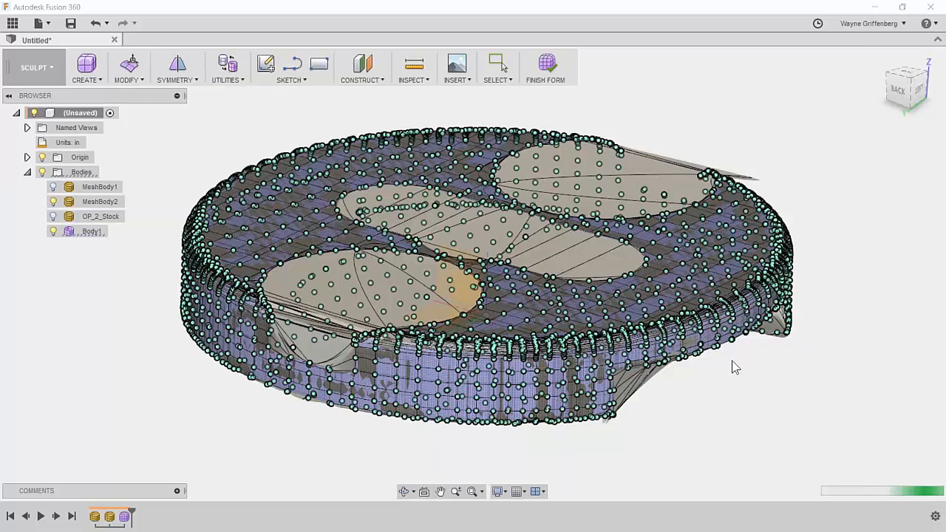
middle_click_drag(735, 367, 618, 190, "shift")
middle_click_drag(559, 189, 670, 120, "shift")
middle_click_drag(761, 150, 661, 255, "shift")
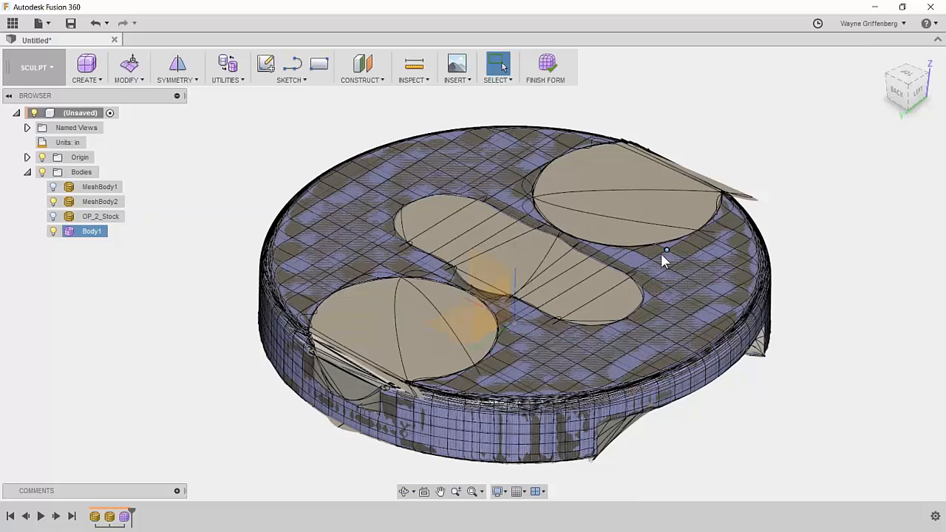
scroll(662, 260, "up", 1)
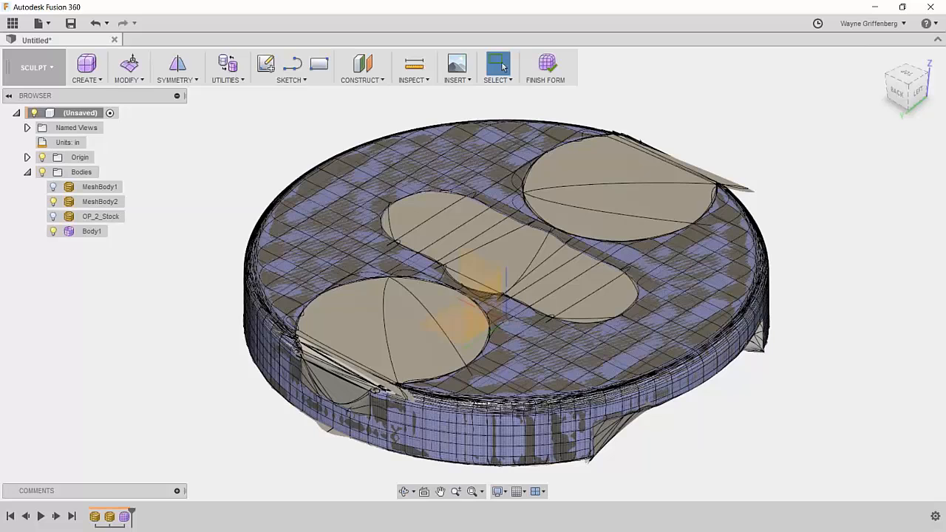
left_click(482, 263)
left_click(87, 231)
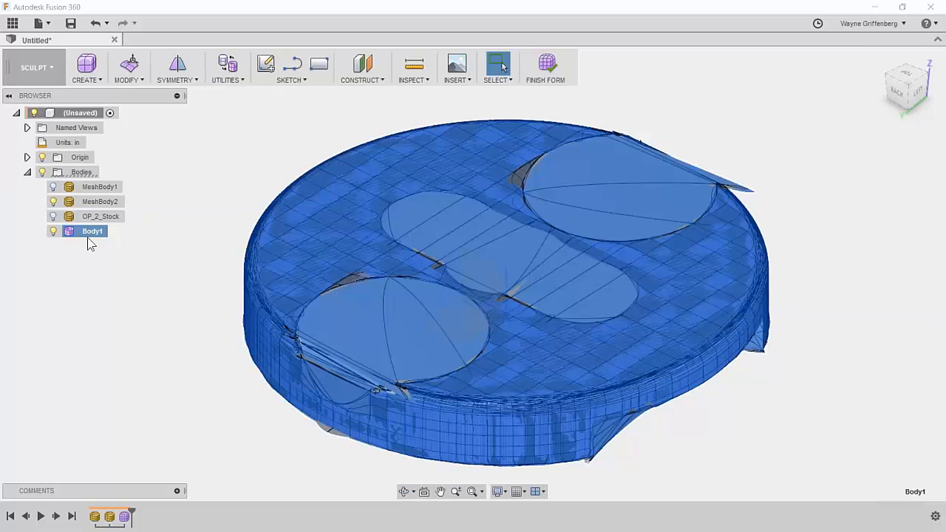
left_click(159, 531)
Switch to Chrome and scroll the Fusion 360 Mesh results back to the top.
key("alt+Tab")
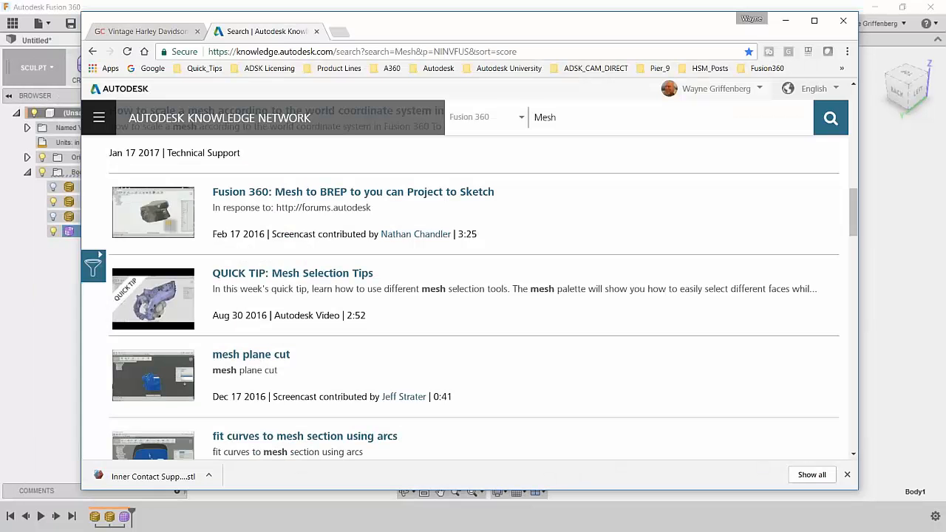
scroll(406, 222, "up", 2)
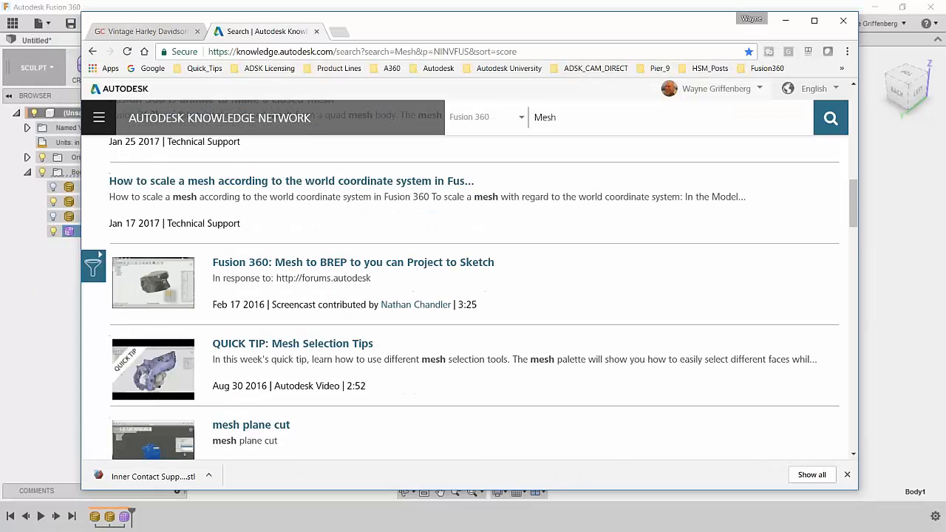
scroll(405, 226, "up", 1)
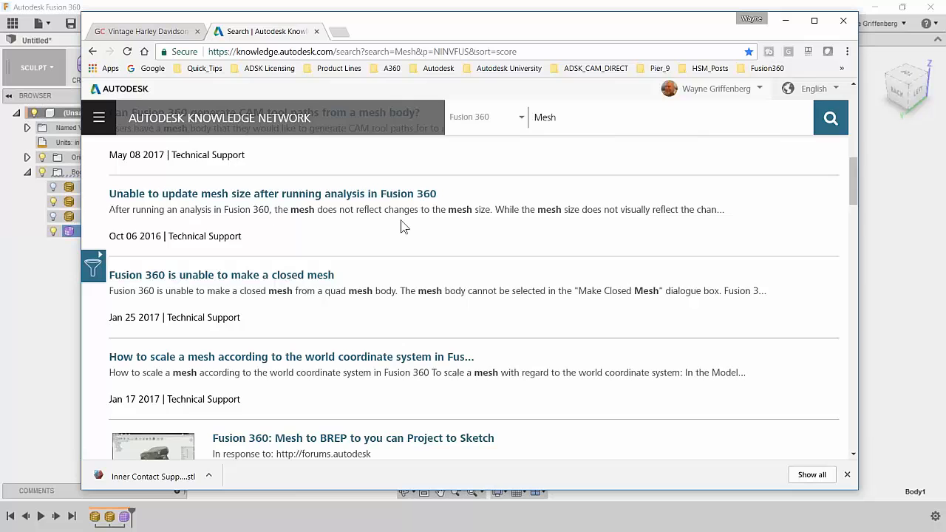
scroll(402, 225, "up", 6)
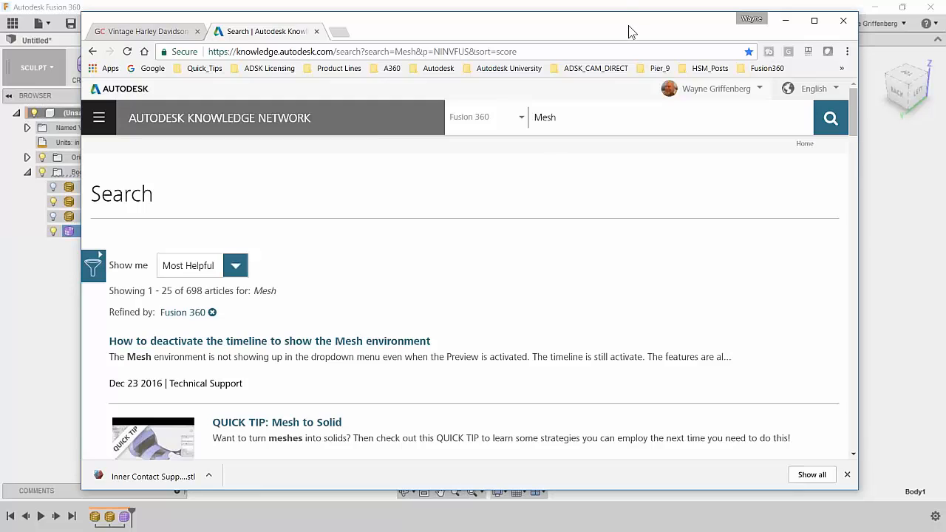
Minimize Chrome and return to sculpting after Body1's conversion fails.
left_click(785, 20)
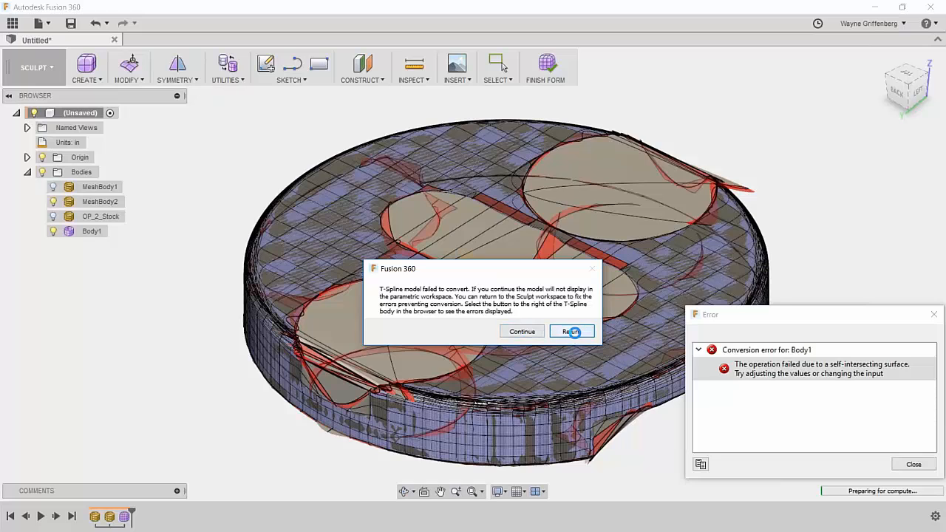
left_click(574, 331)
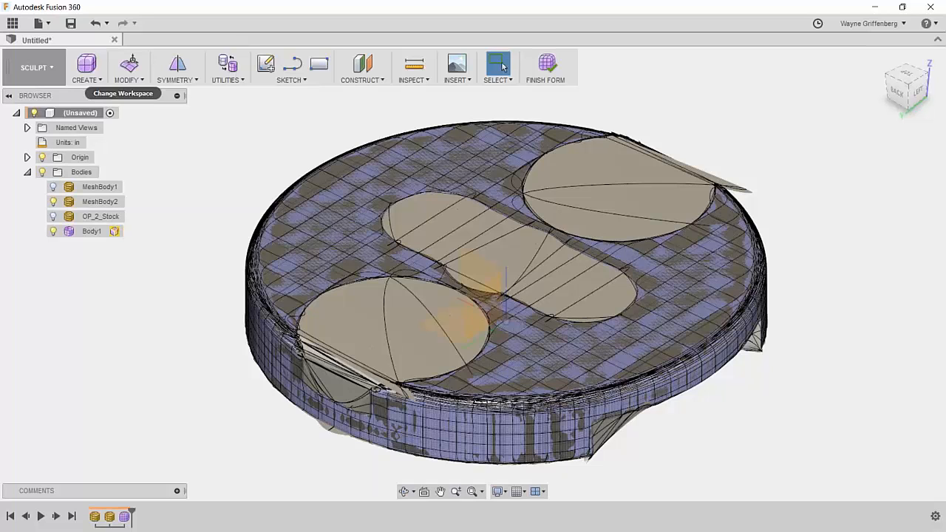
Finish the form, continue past Body1's failed T-Spline conversion, and close the error report.
left_click(552, 65)
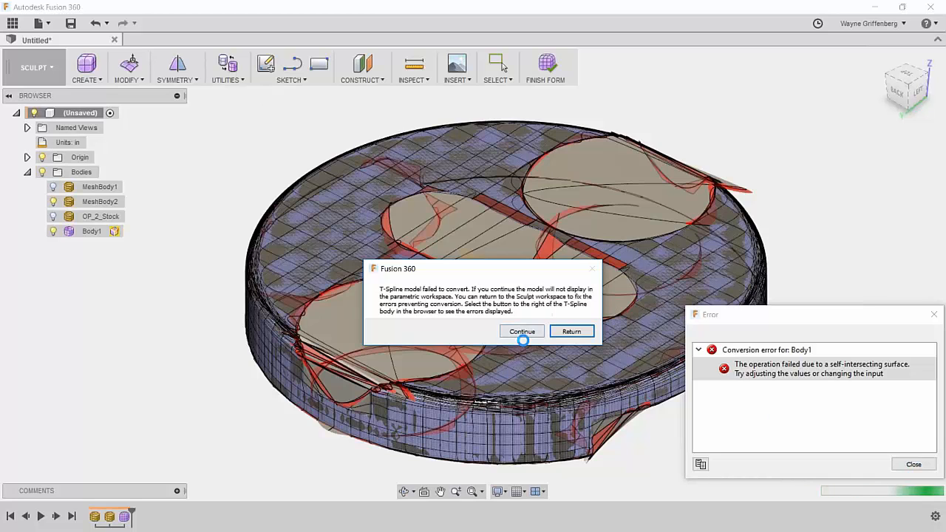
left_click(573, 331)
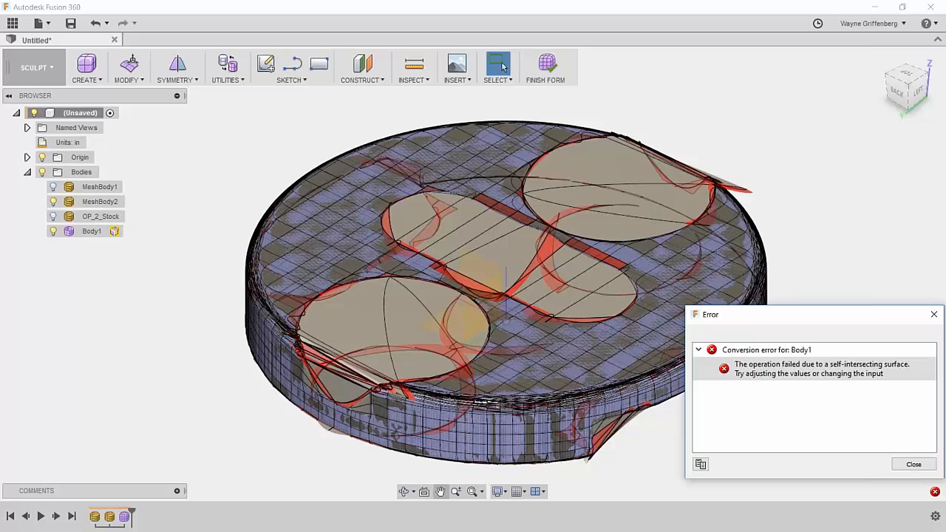
left_click(913, 465)
Open the workspace list to leave Sculpt, which brings back the conversion failure warning.
left_click(31, 67)
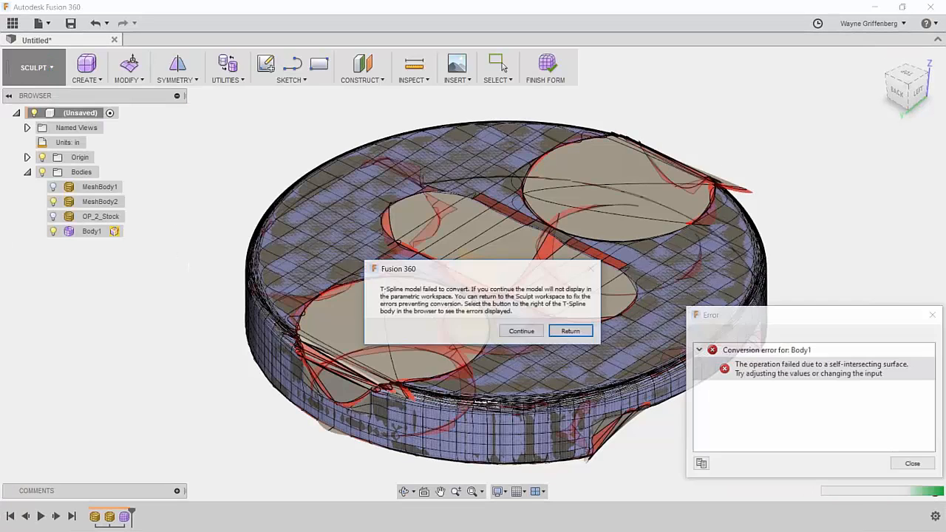
Continue past the conversion failure, expand OP_2 and OP_1 in CAM, and switch to Chrome.
left_click(522, 331)
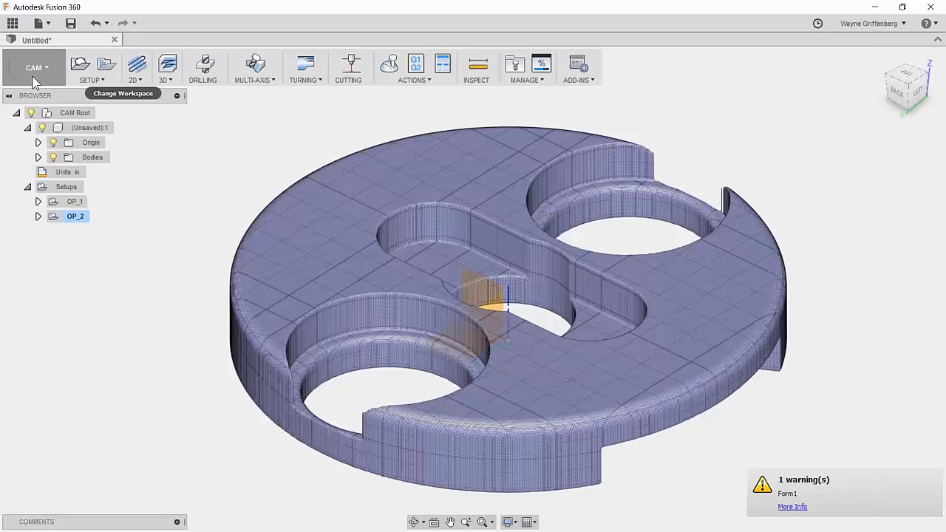
left_click(36, 73)
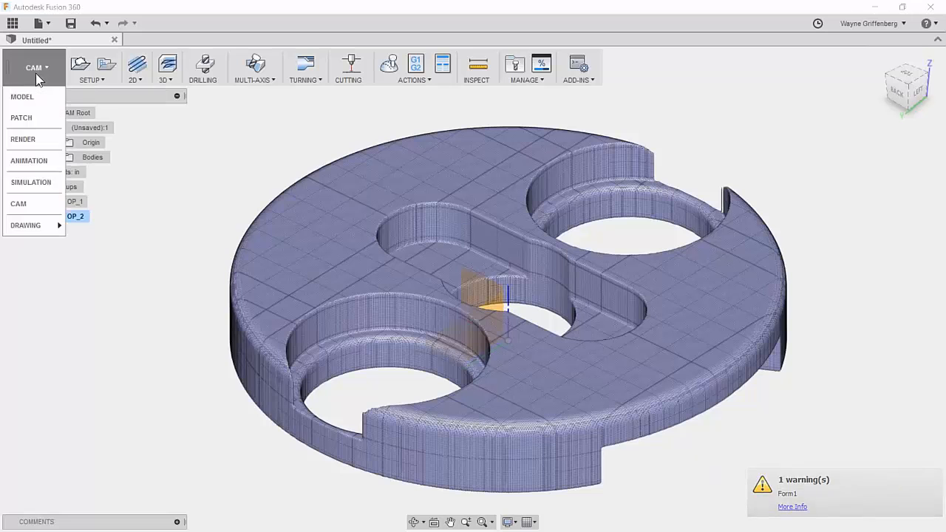
left_click(34, 198)
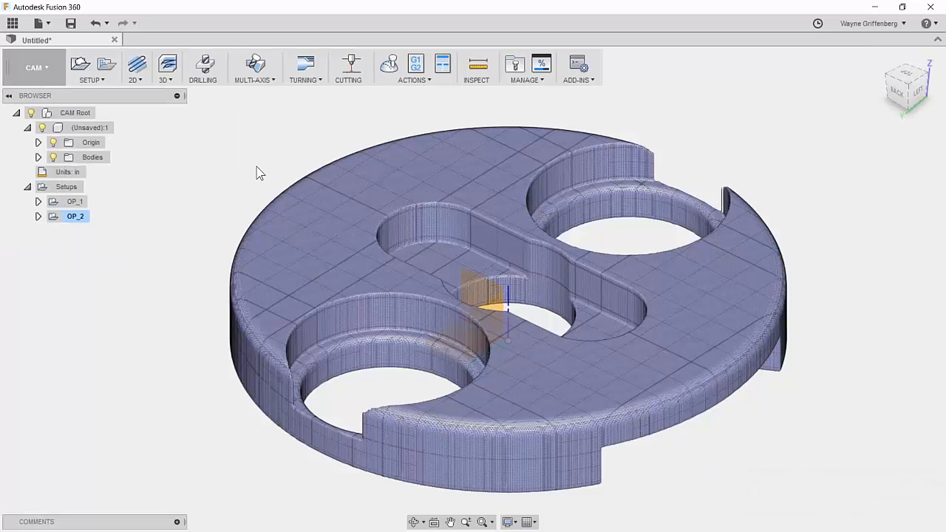
left_click(37, 216)
left_click(37, 201)
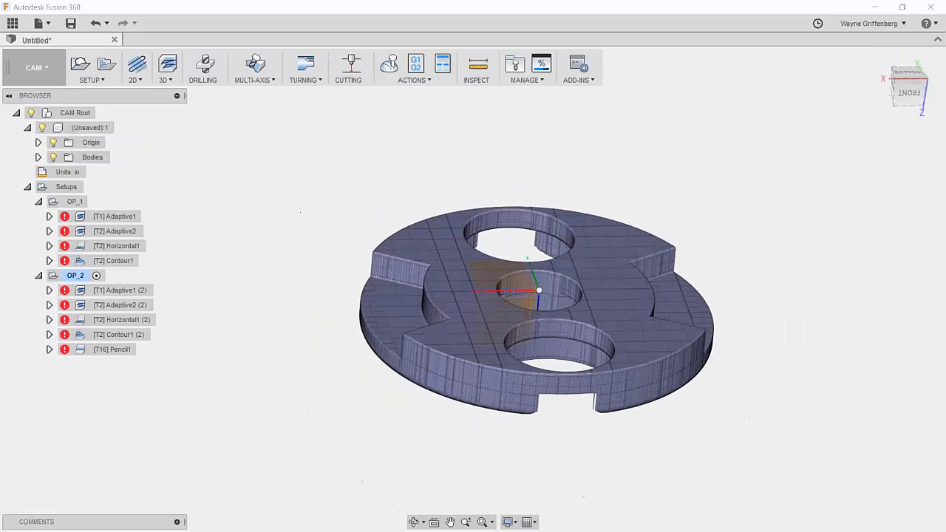
key("alt+Tab")
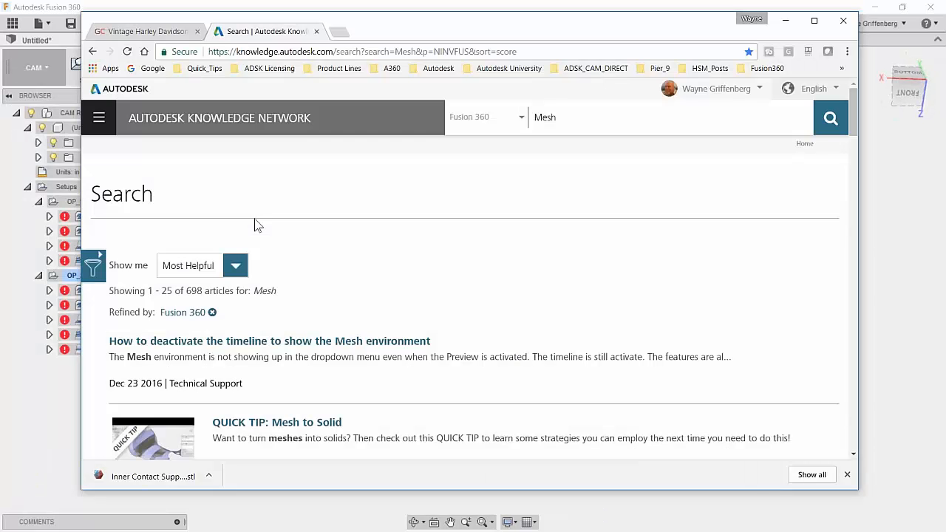
Play the LarsLive 26 tool-library video from the Quick_Tips bookmarks, pause it at 0:03, and maximize Chrome.
left_click(205, 68)
left_click(211, 98)
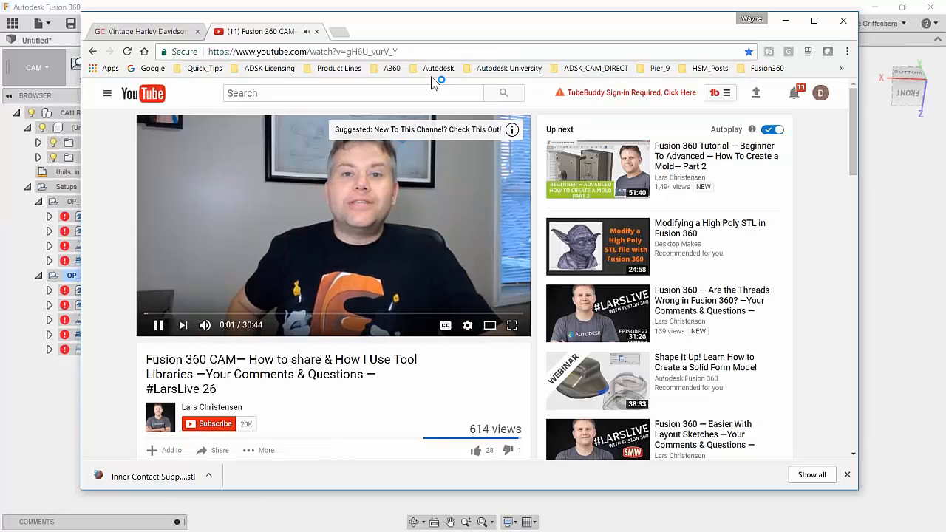
left_click(159, 326)
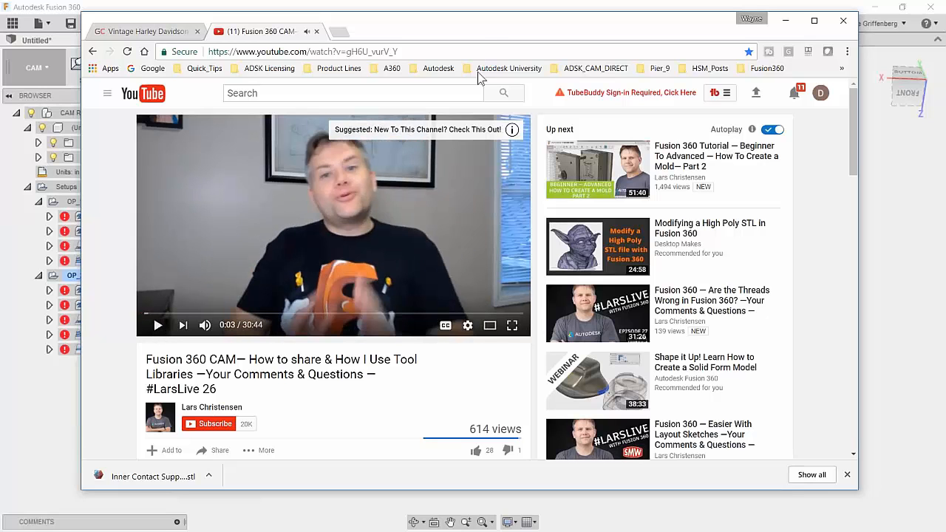
left_click_drag(481, 29, 487, 39)
double_click(488, 38)
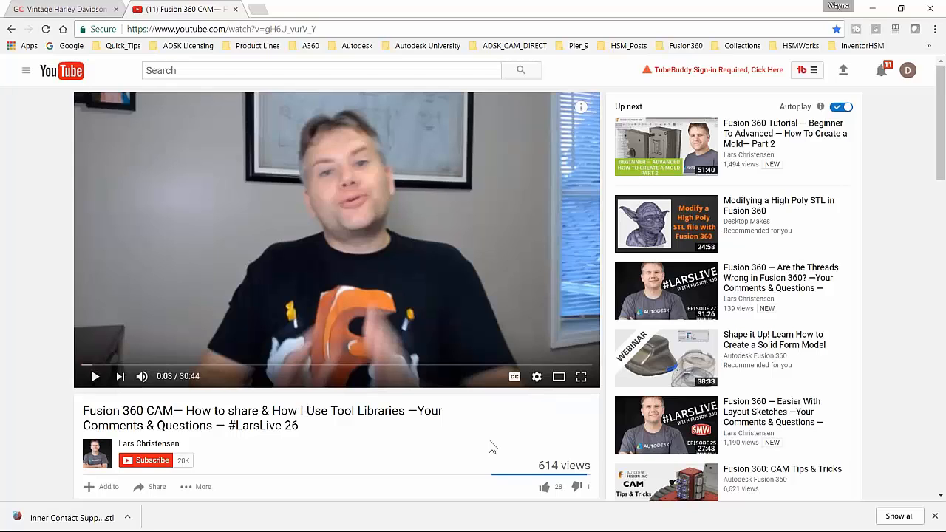
Select the LarsLive video's URL and minimize Chrome to return to the CAM workspace showing OP_1 and OP_2.
left_click(325, 27)
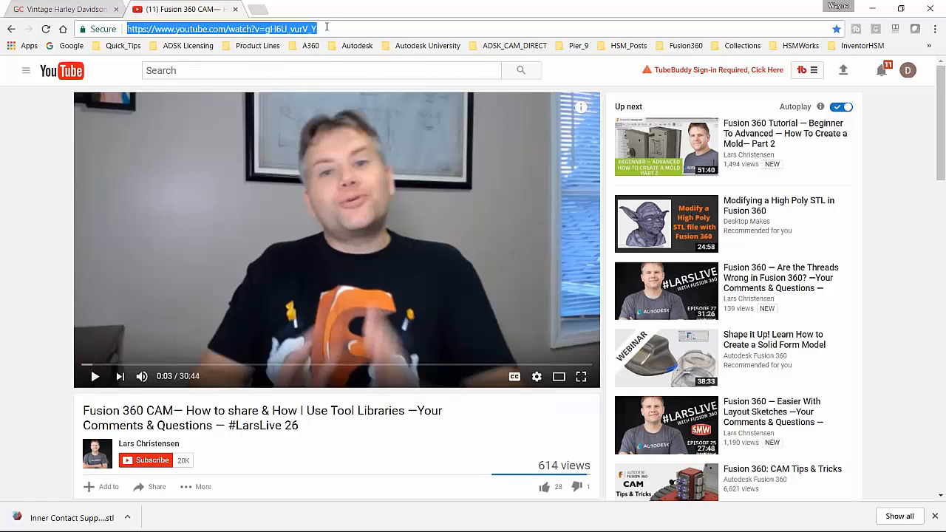
key("alt+Tab")
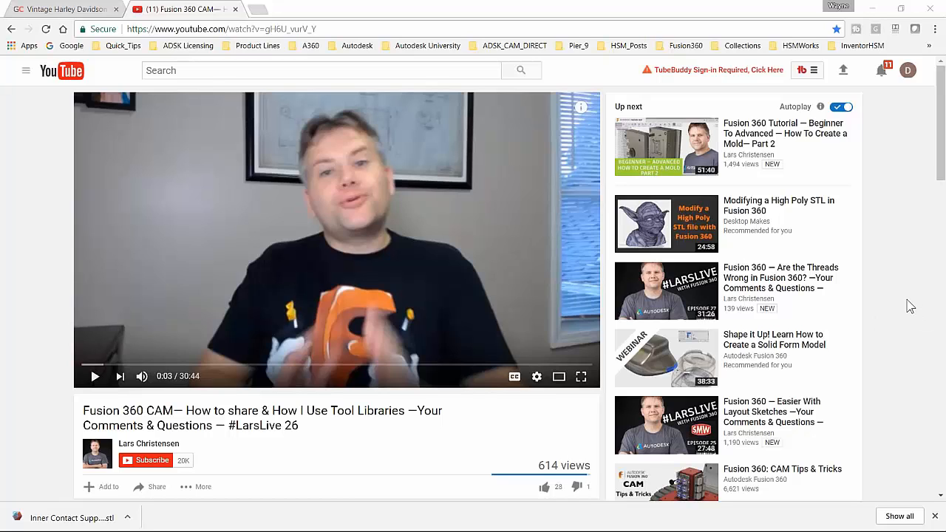
left_click(880, 13)
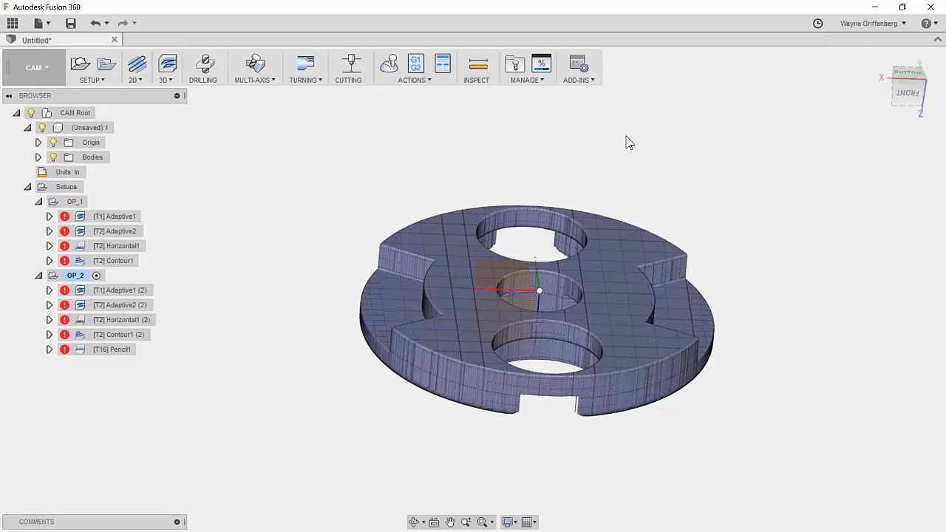
Orbit the part to view it from another side, then bring up the workspace list.
middle_click_drag(352, 220, 177, 219, "shift")
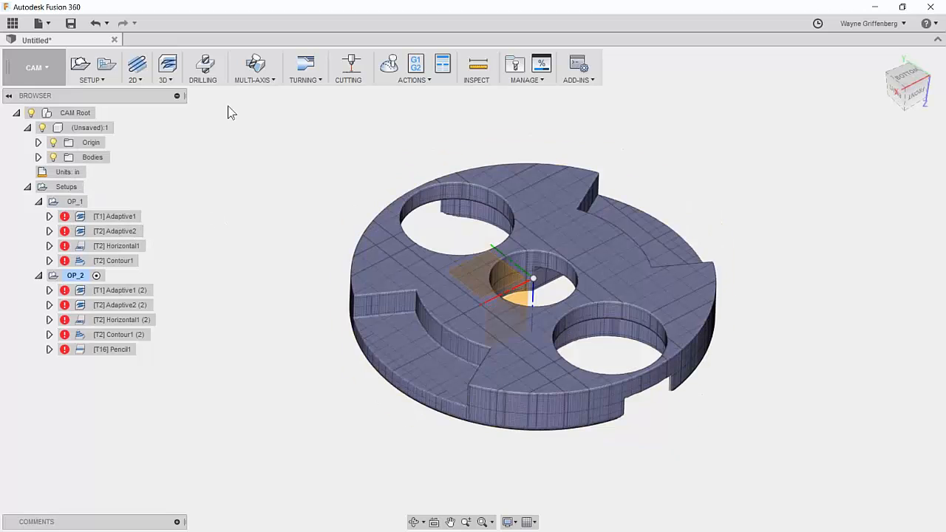
left_click(34, 68)
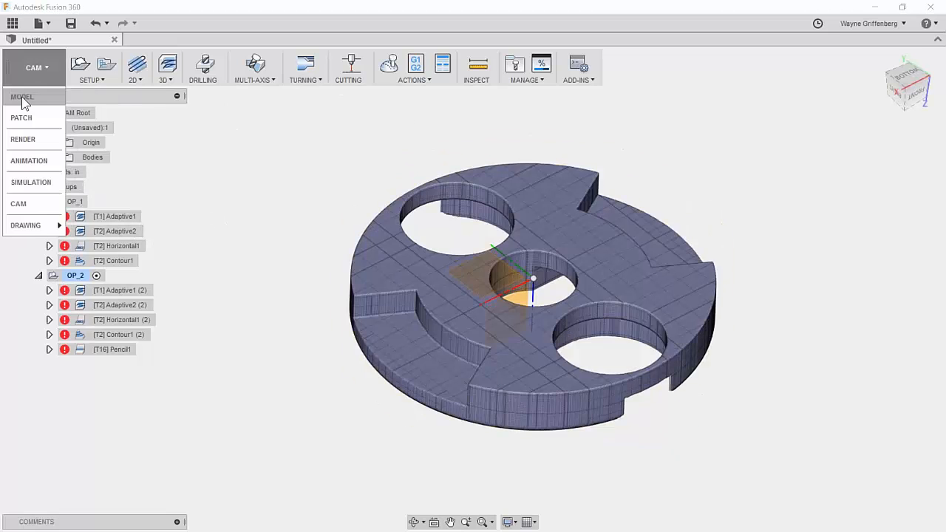
left_click(24, 97)
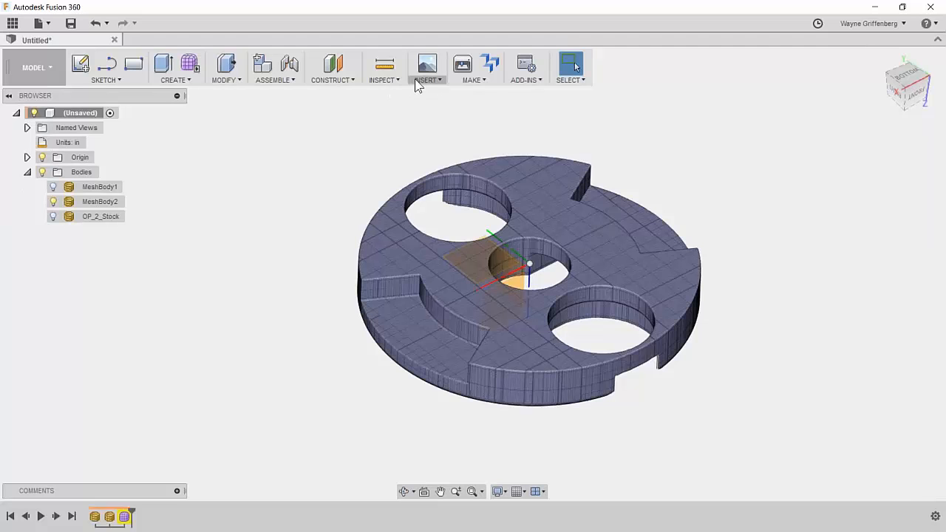
right_click(101, 207)
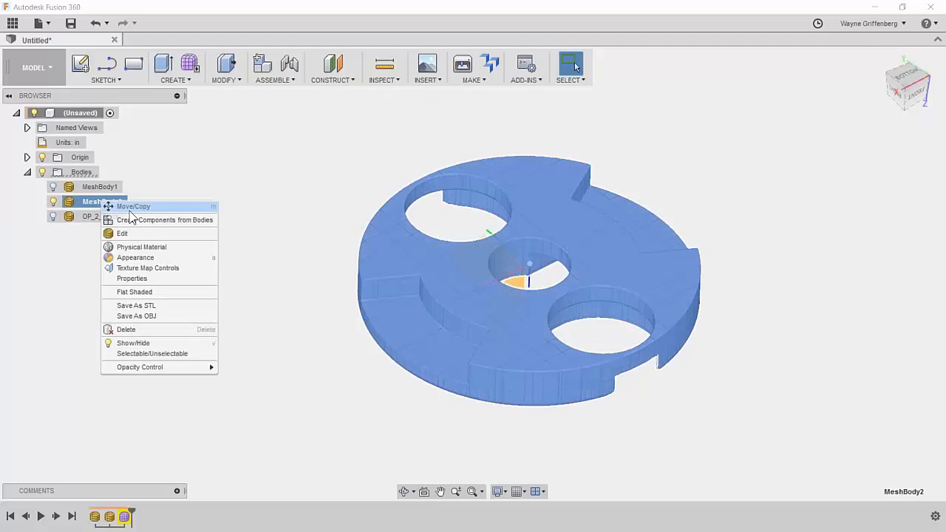
left_click(104, 233)
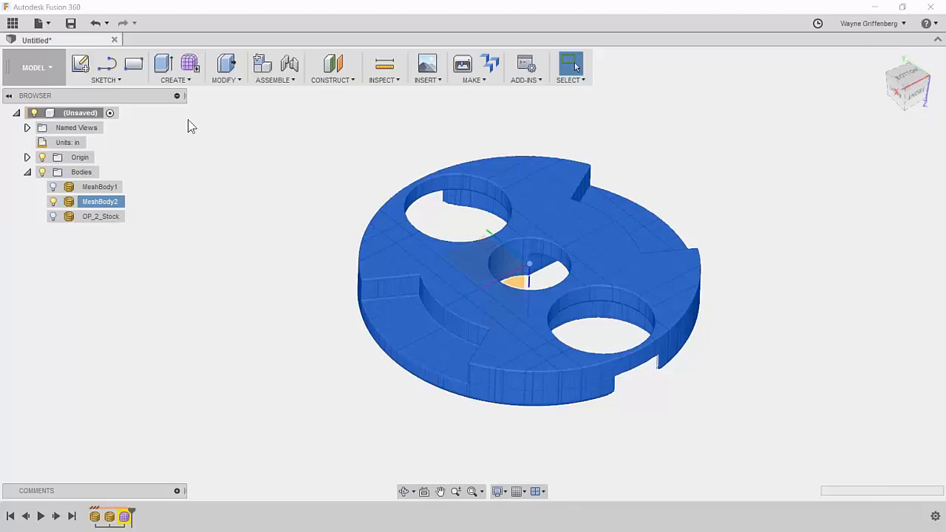
left_click(135, 81)
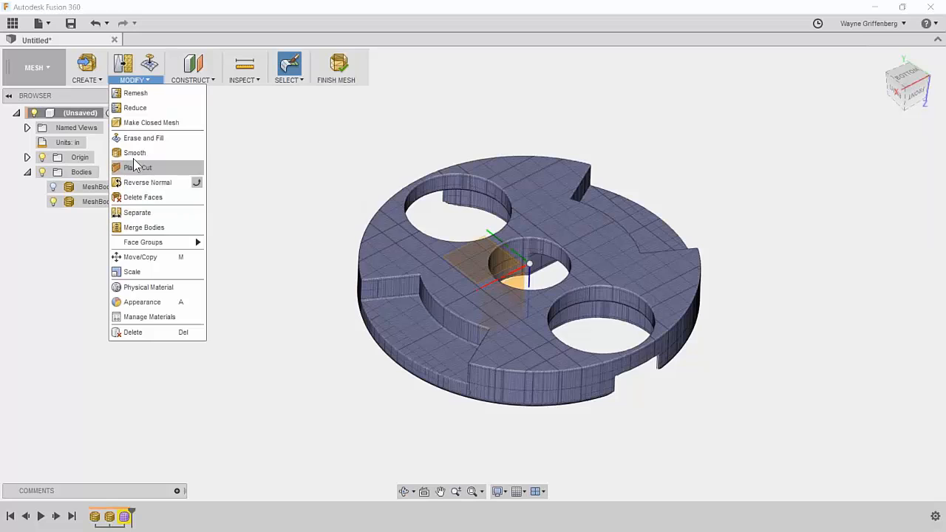
left_click(319, 107)
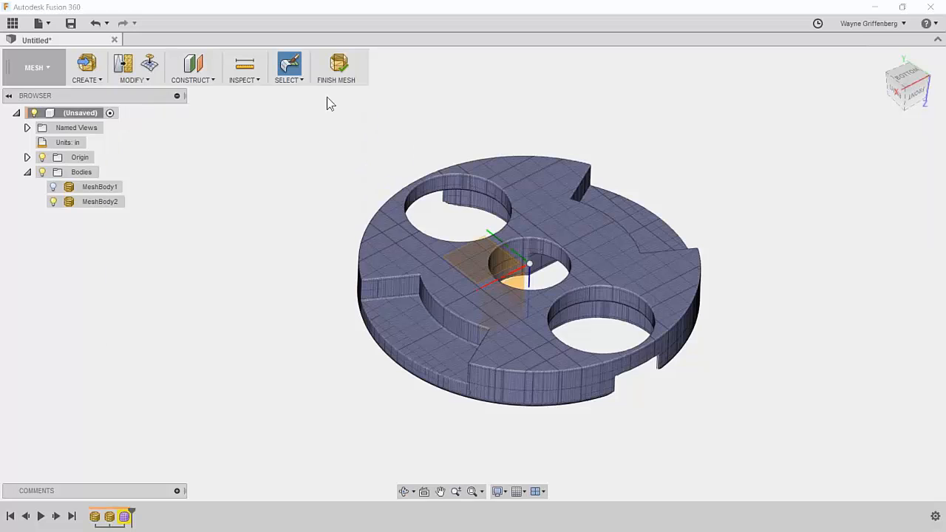
left_click(252, 80)
left_click(116, 205)
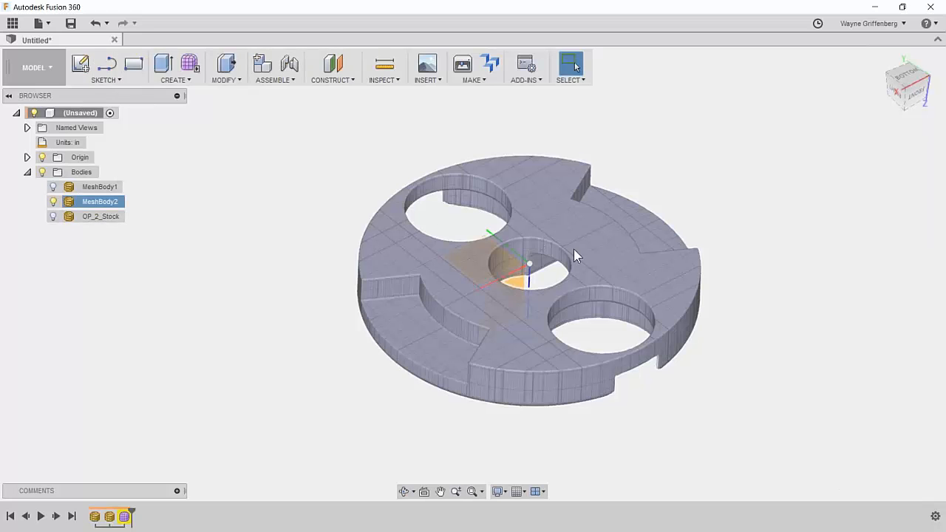
left_click(469, 228)
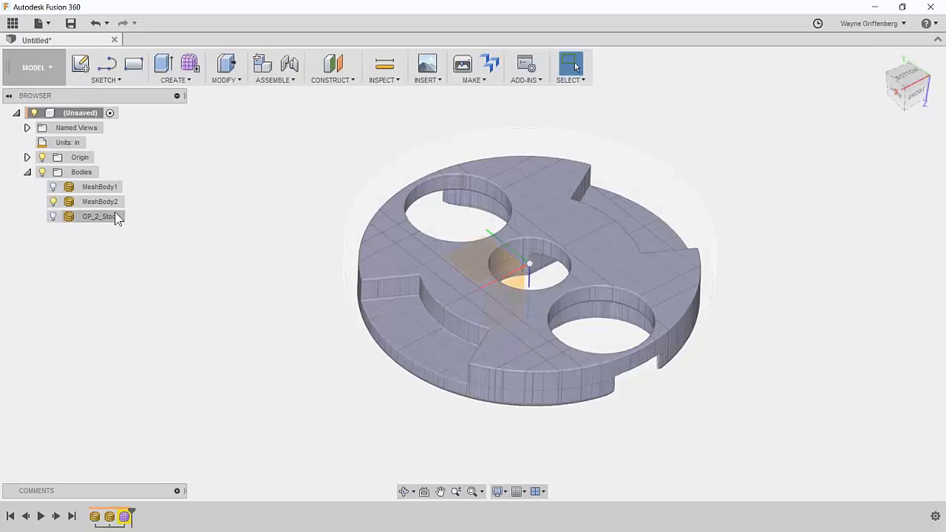
left_click(35, 68)
Back in the CAM workspace, regenerate all OP_1 toolpaths, then minimize Chrome.
left_click(24, 204)
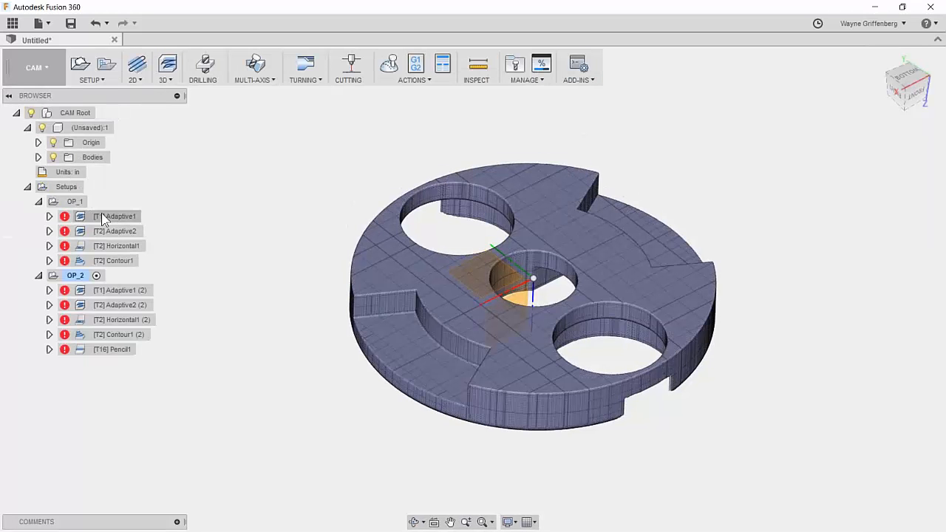
right_click(63, 201)
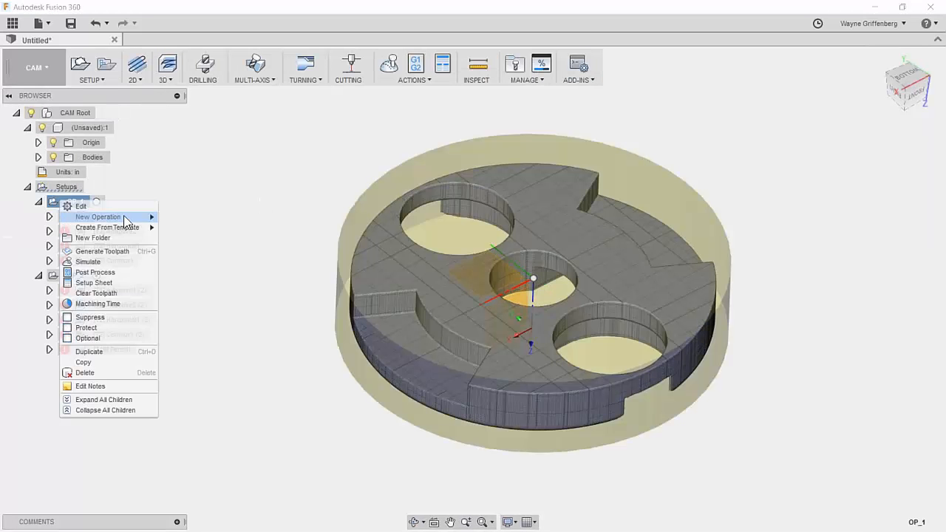
left_click(133, 253)
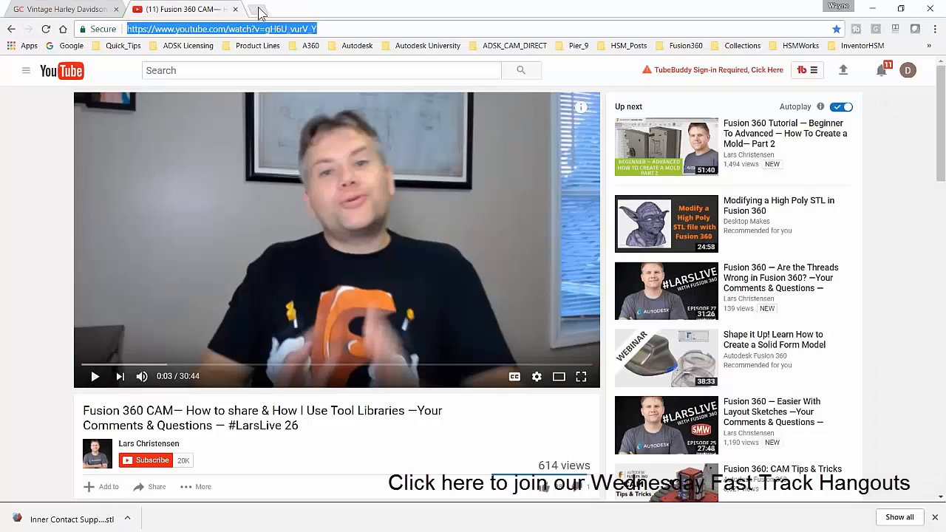
left_click(875, 9)
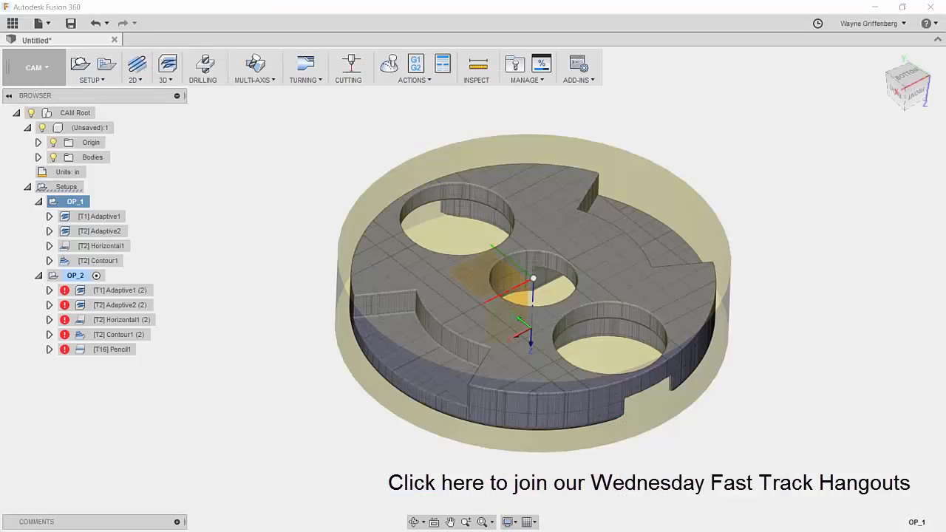